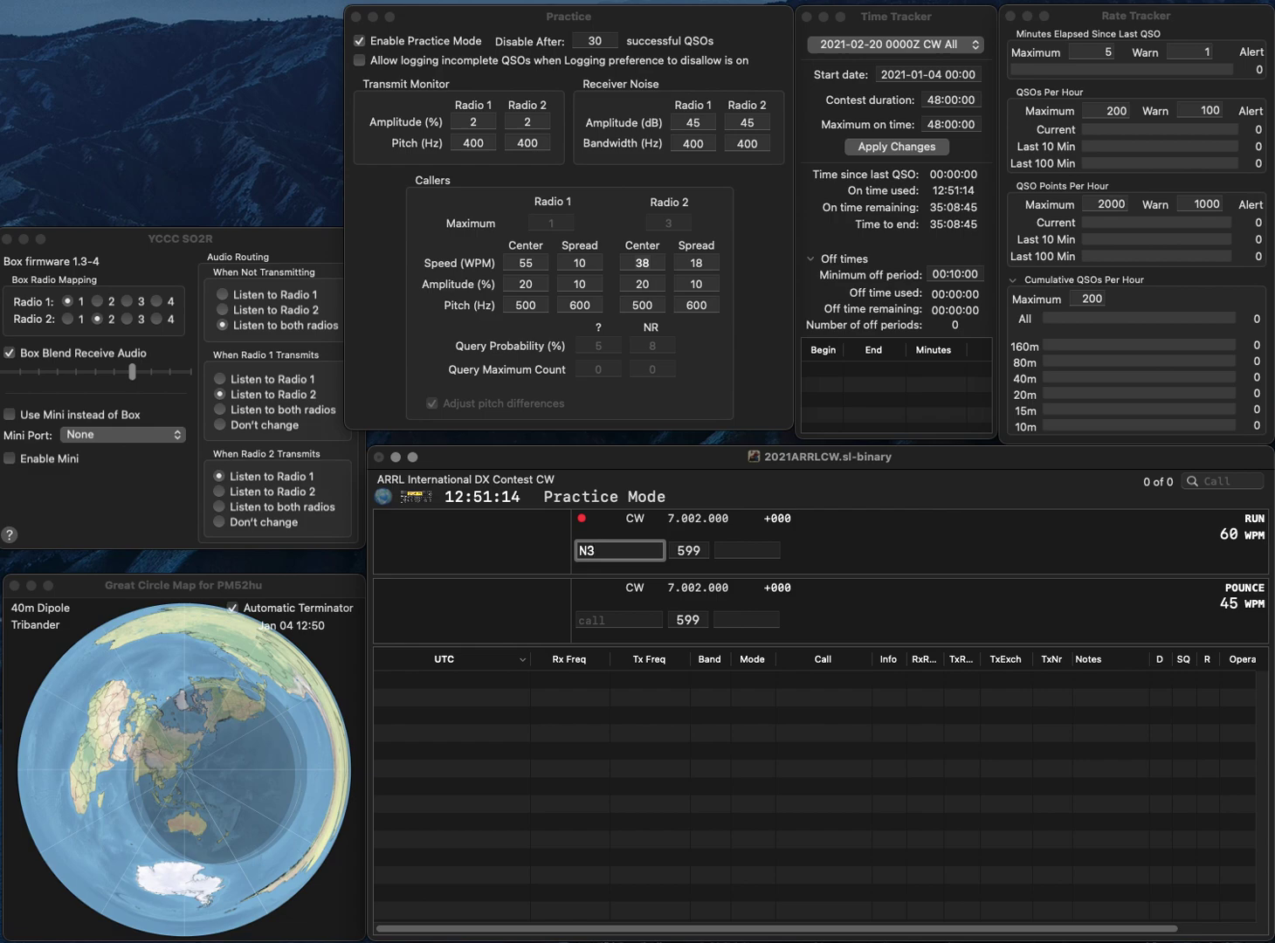
# Log a contact with N3RUM on the run radio, with PA as the received exchange.
pyautogui.write('M')
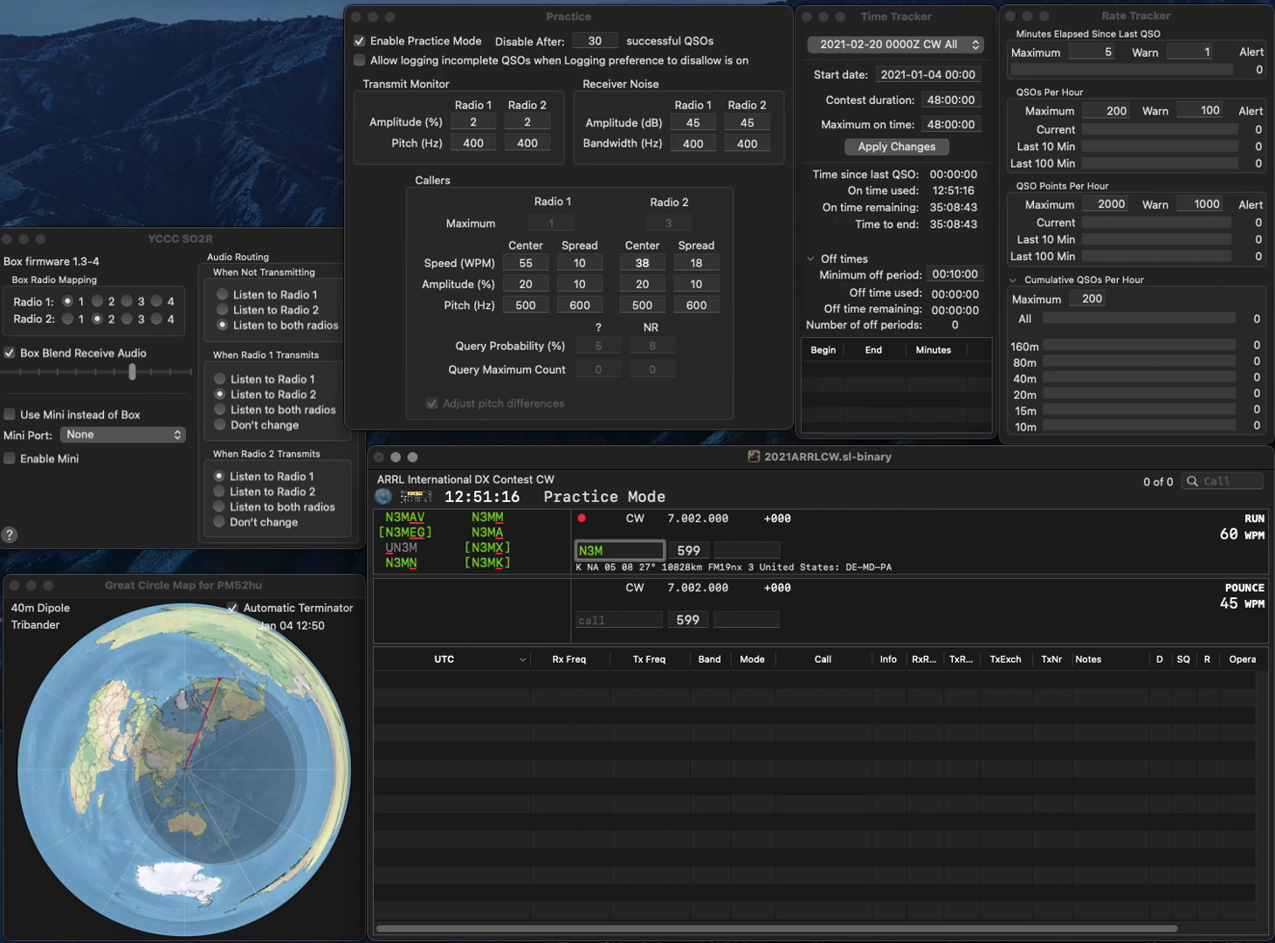
pyautogui.press('Return')
pyautogui.write('R')
pyautogui.press('BackSpace')
pyautogui.press('BackSpace')
pyautogui.write('RF')
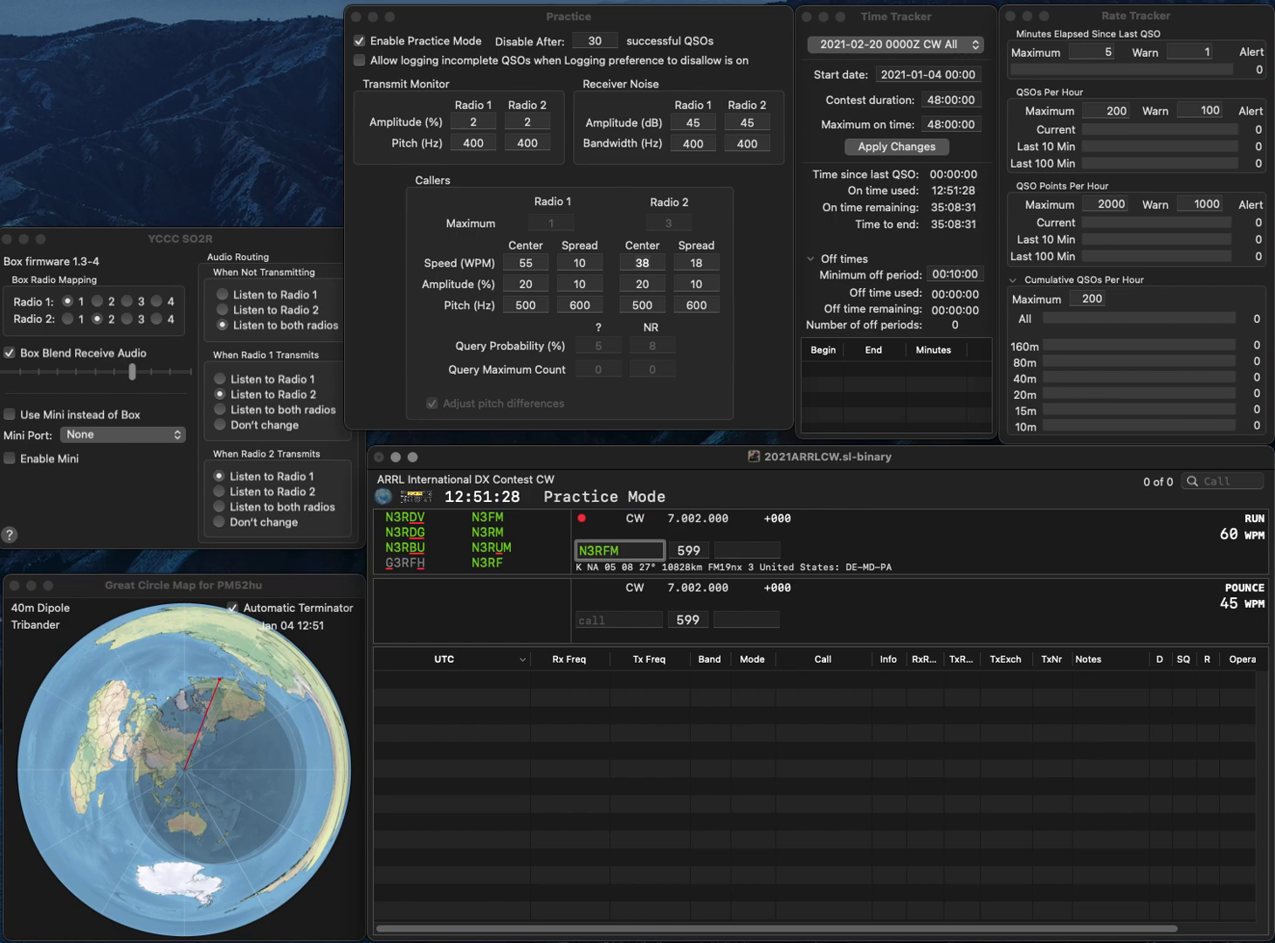
pyautogui.press('BackSpace')
pyautogui.write('U')
pyautogui.press('Return')
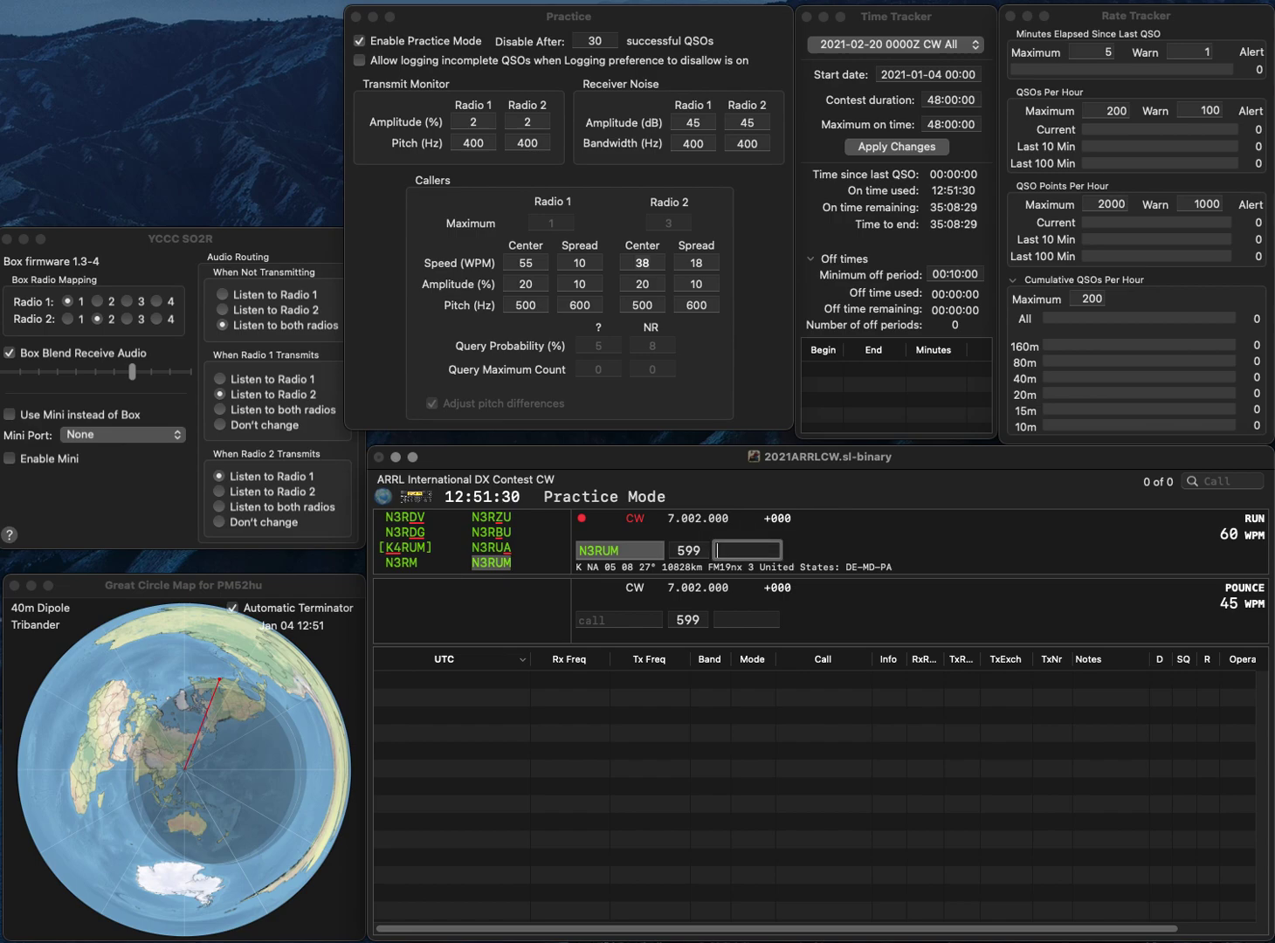
pyautogui.write('PA')
pyautogui.press('Return')
pyautogui.write('W7')
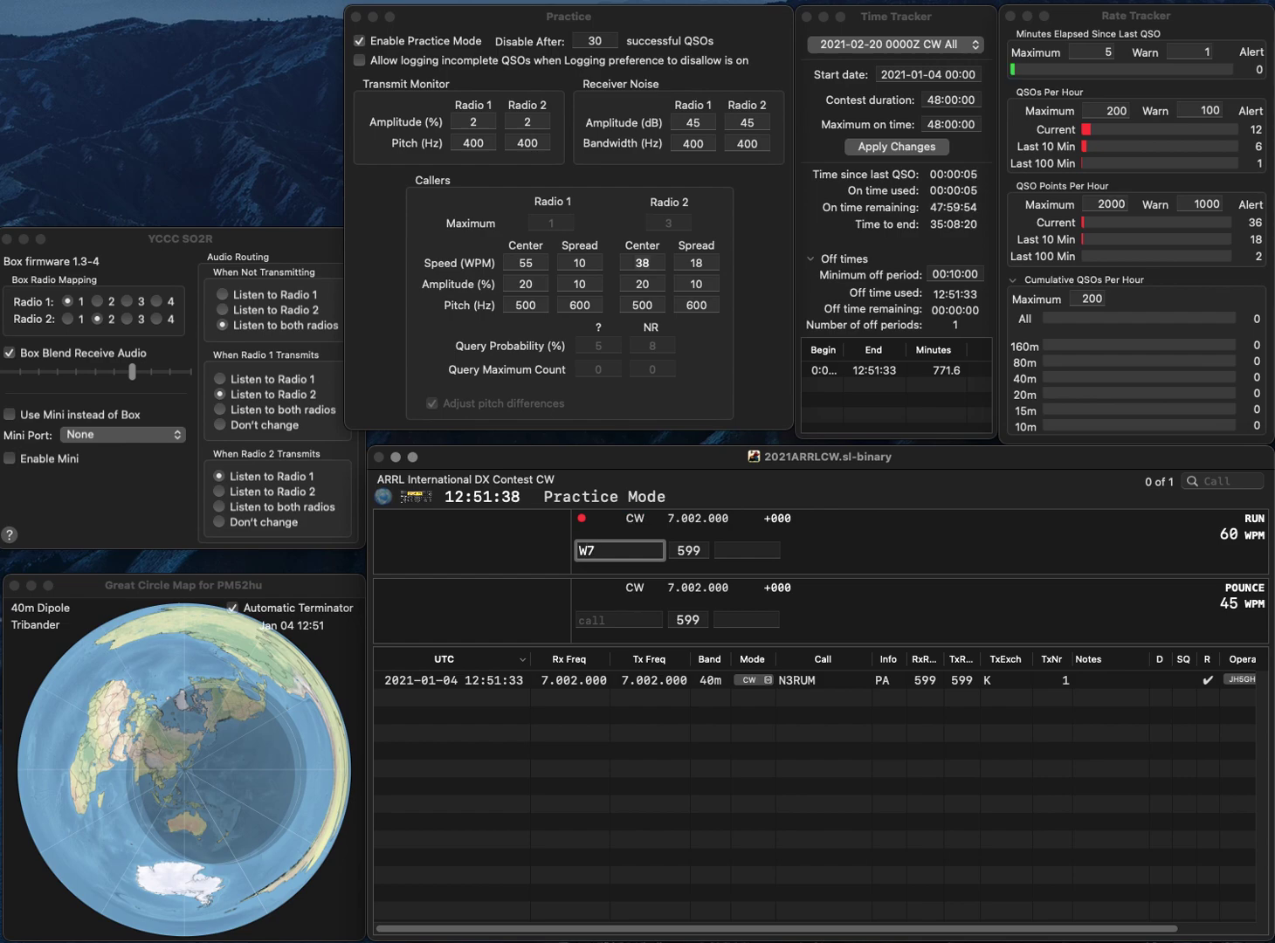
pyautogui.write('TEF')
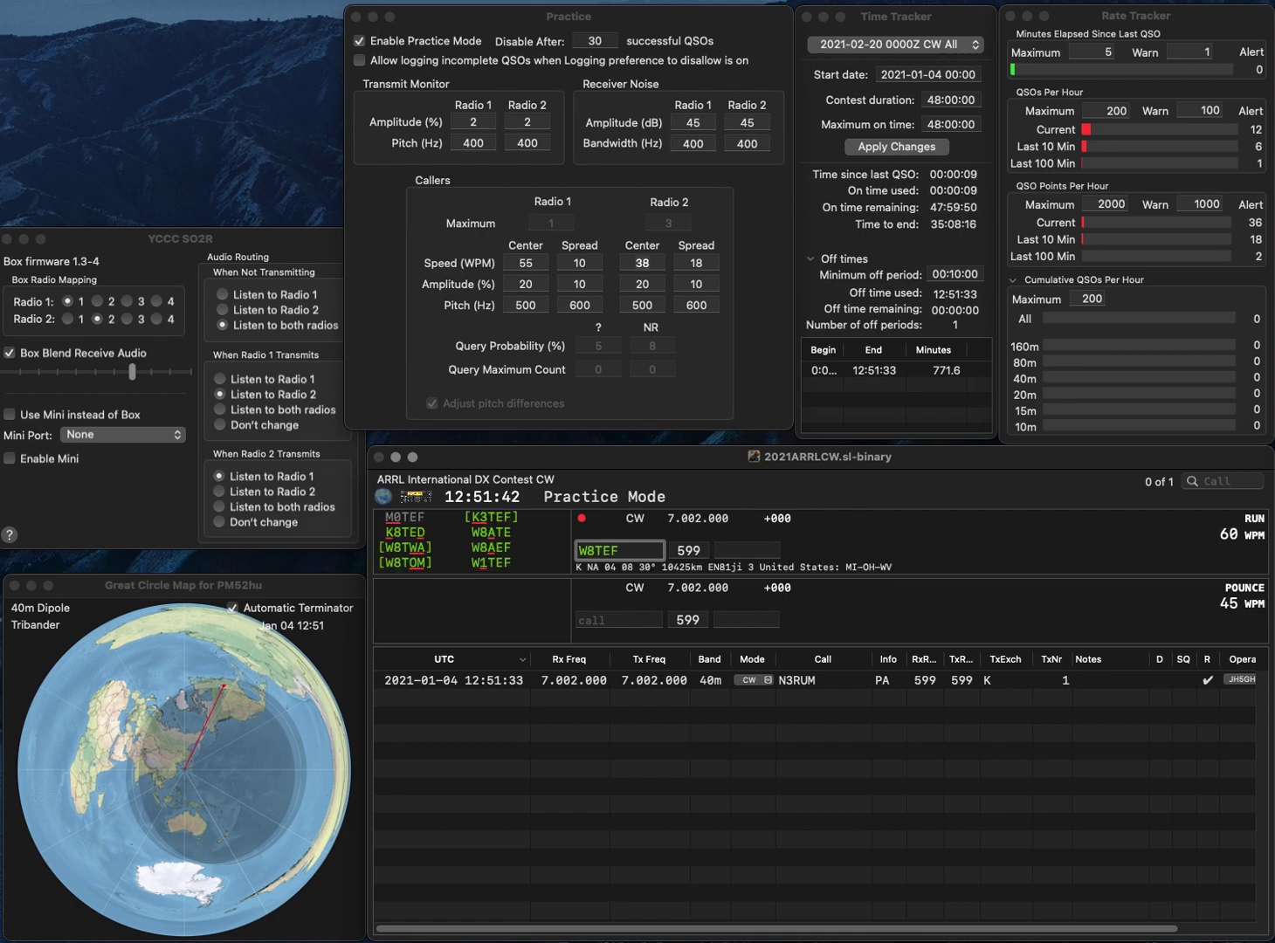
pyautogui.press('Left')
pyautogui.press('BackSpace')
pyautogui.write('A')
pyautogui.press('Return')
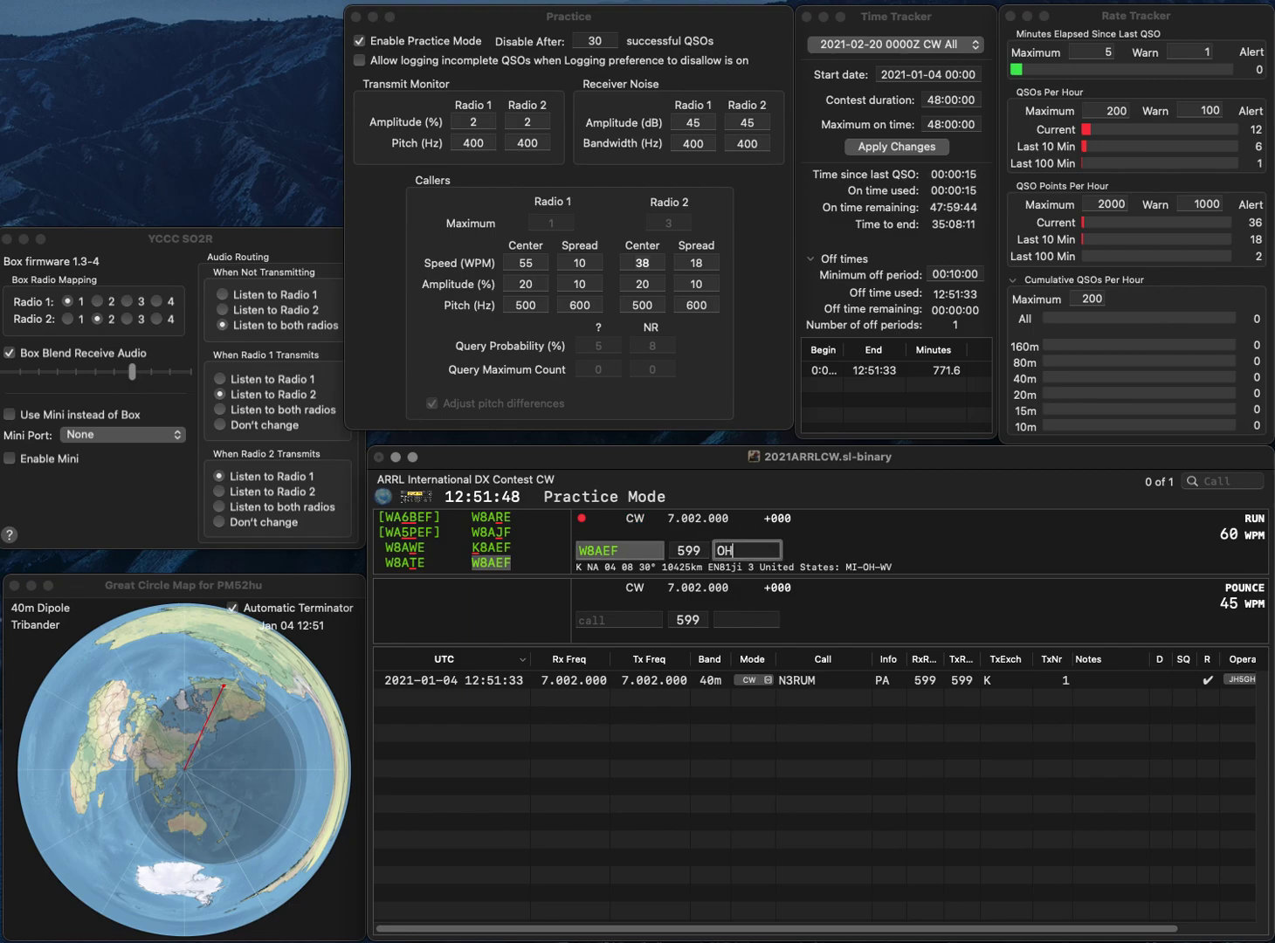
pyautogui.press('Return')
pyautogui.write('VE')
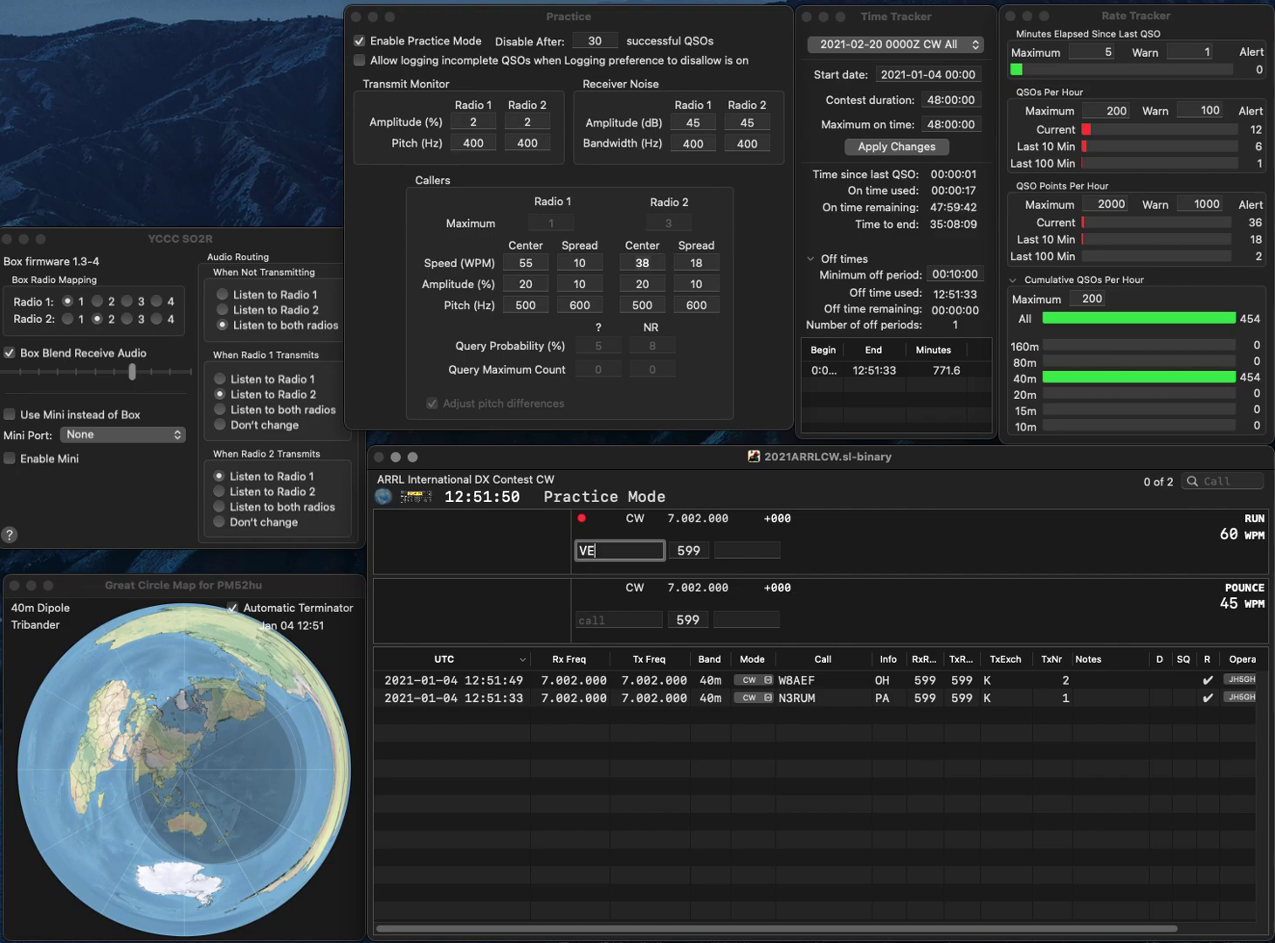
pyautogui.write('2SS')
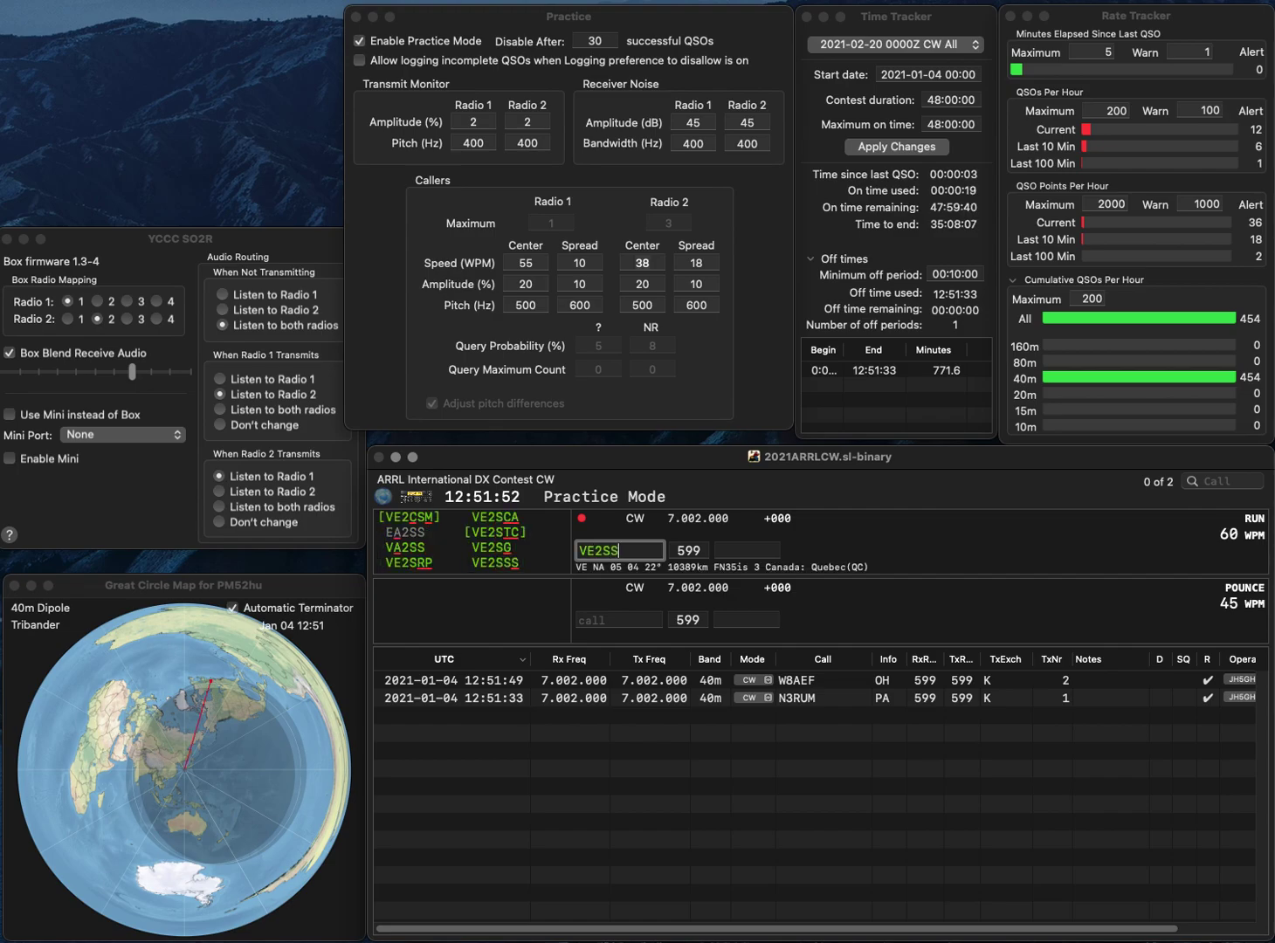
pyautogui.press('BackSpace')
pyautogui.write('H')
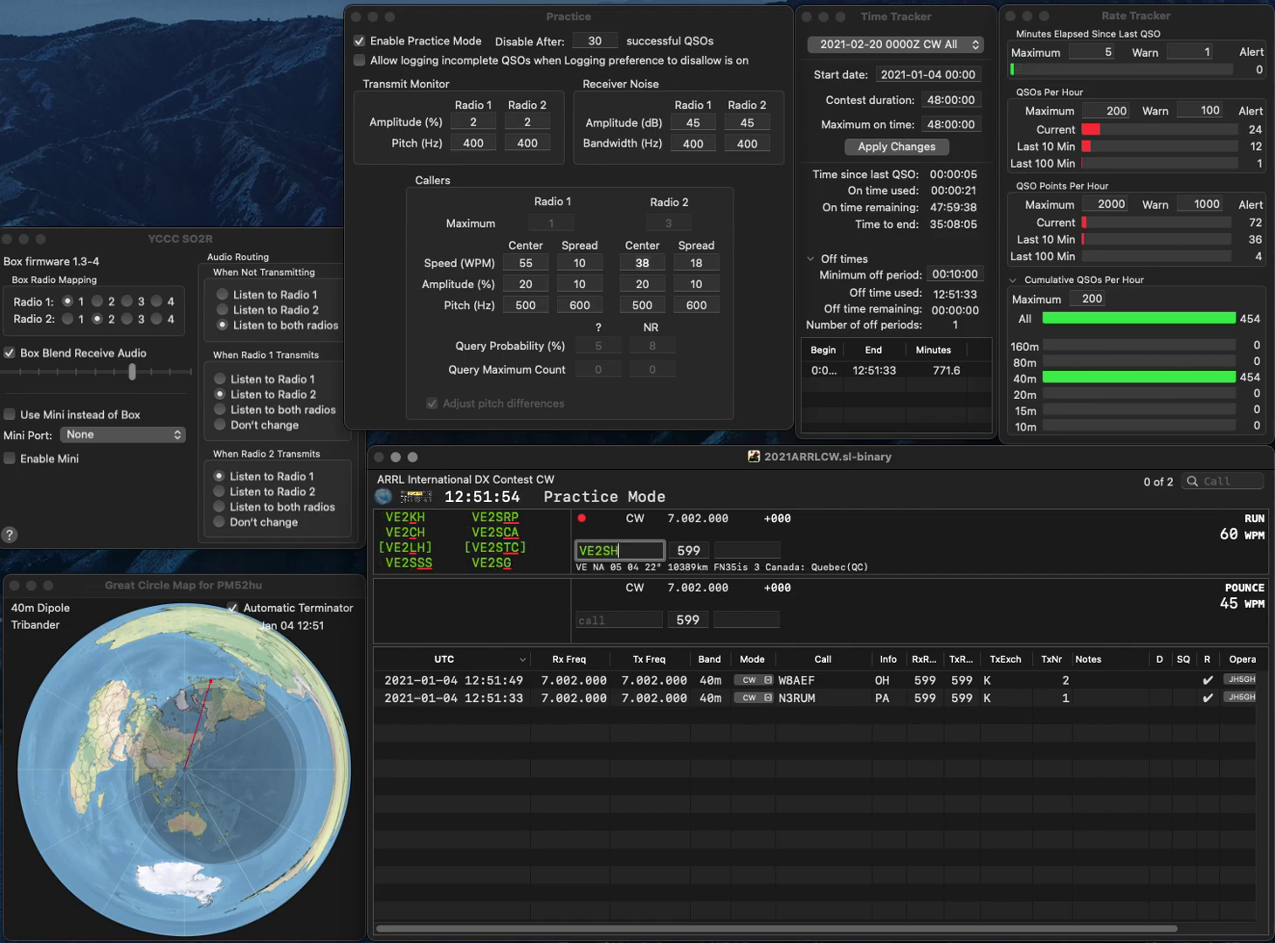
pyautogui.press('Return')
# Correct the caller's call sign to VE2SSS and log the contact with QC as the received exchange.
pyautogui.press('Left')
pyautogui.press('BackSpace')
pyautogui.write('3')
pyautogui.press('BackSpace')
pyautogui.write('2')
pyautogui.press('Right')
pyautogui.press('Right')
pyautogui.press('BackSpace')
pyautogui.write('SS')
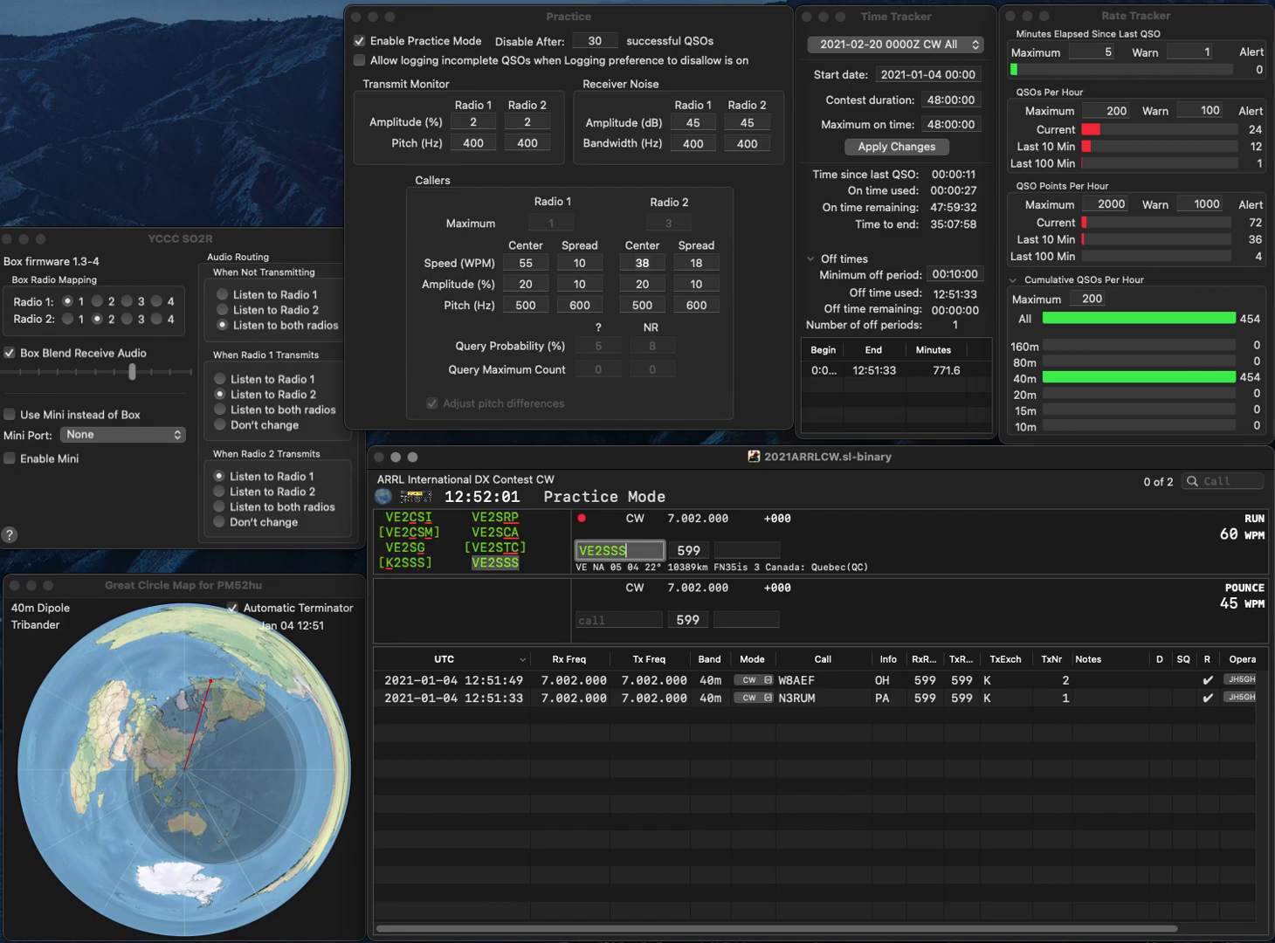
pyautogui.press('space')
pyautogui.write('QC')
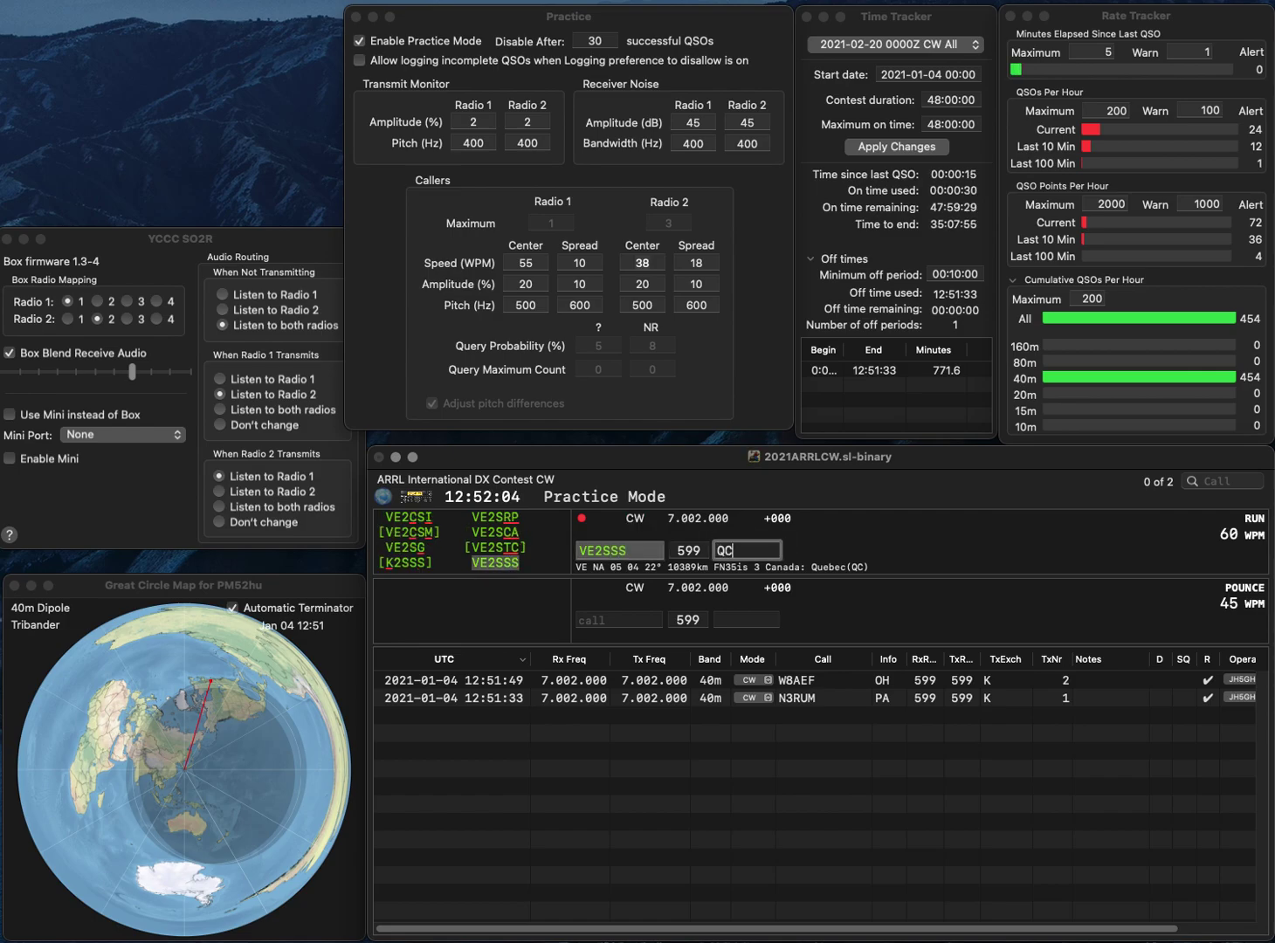
pyautogui.press('Return')
pyautogui.write('W5G')
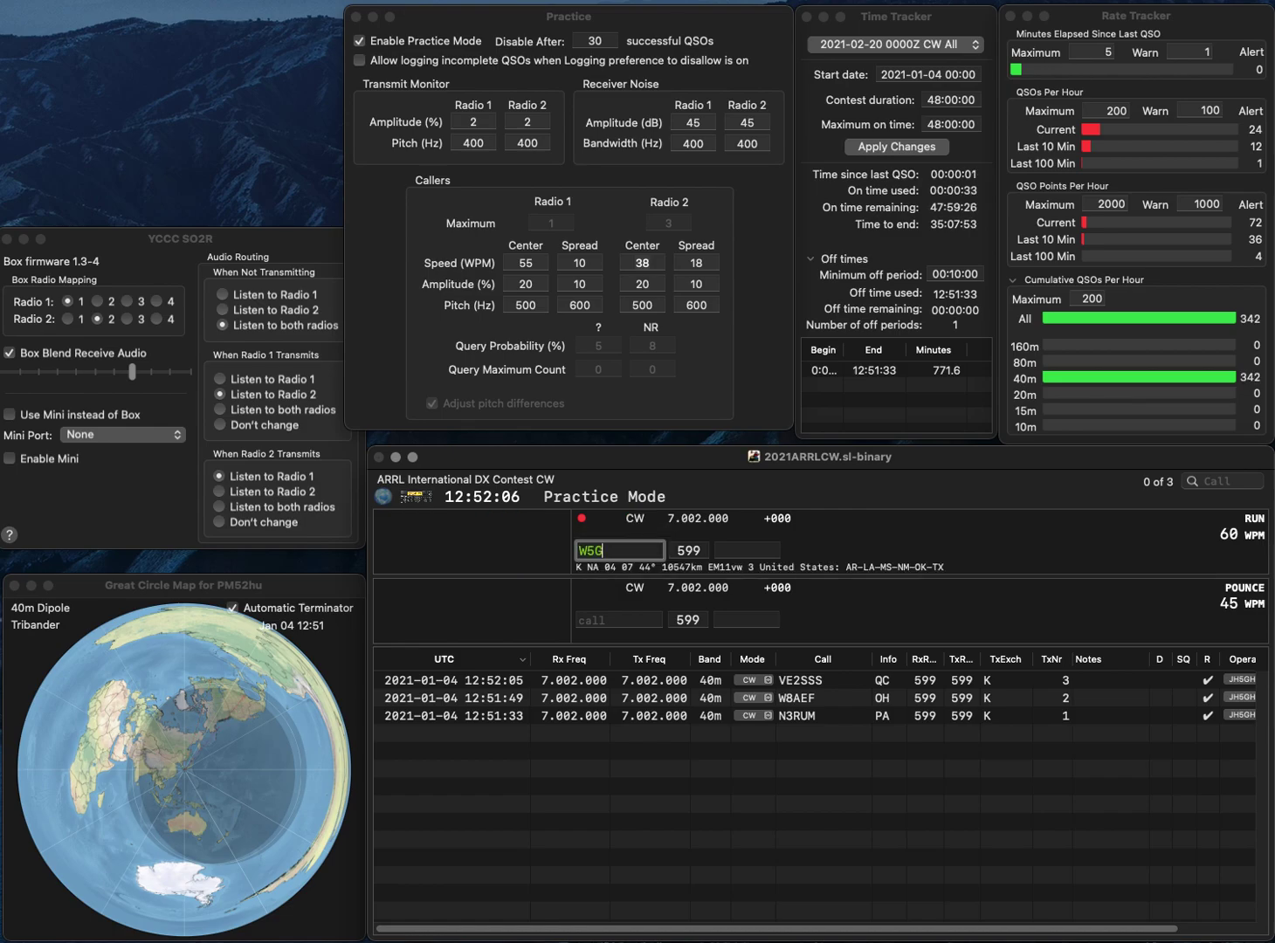
pyautogui.write('AD')
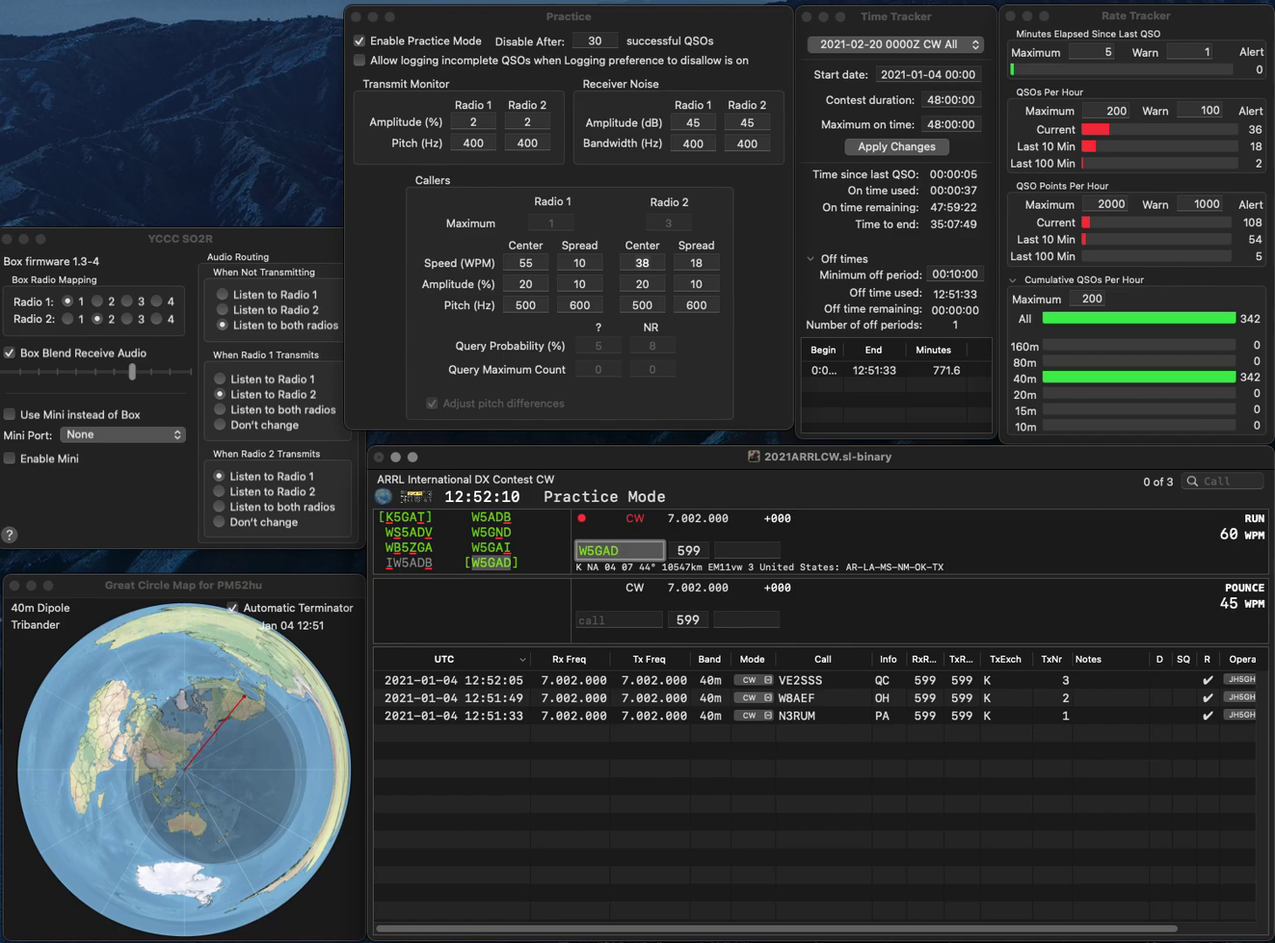
pyautogui.press('Return')
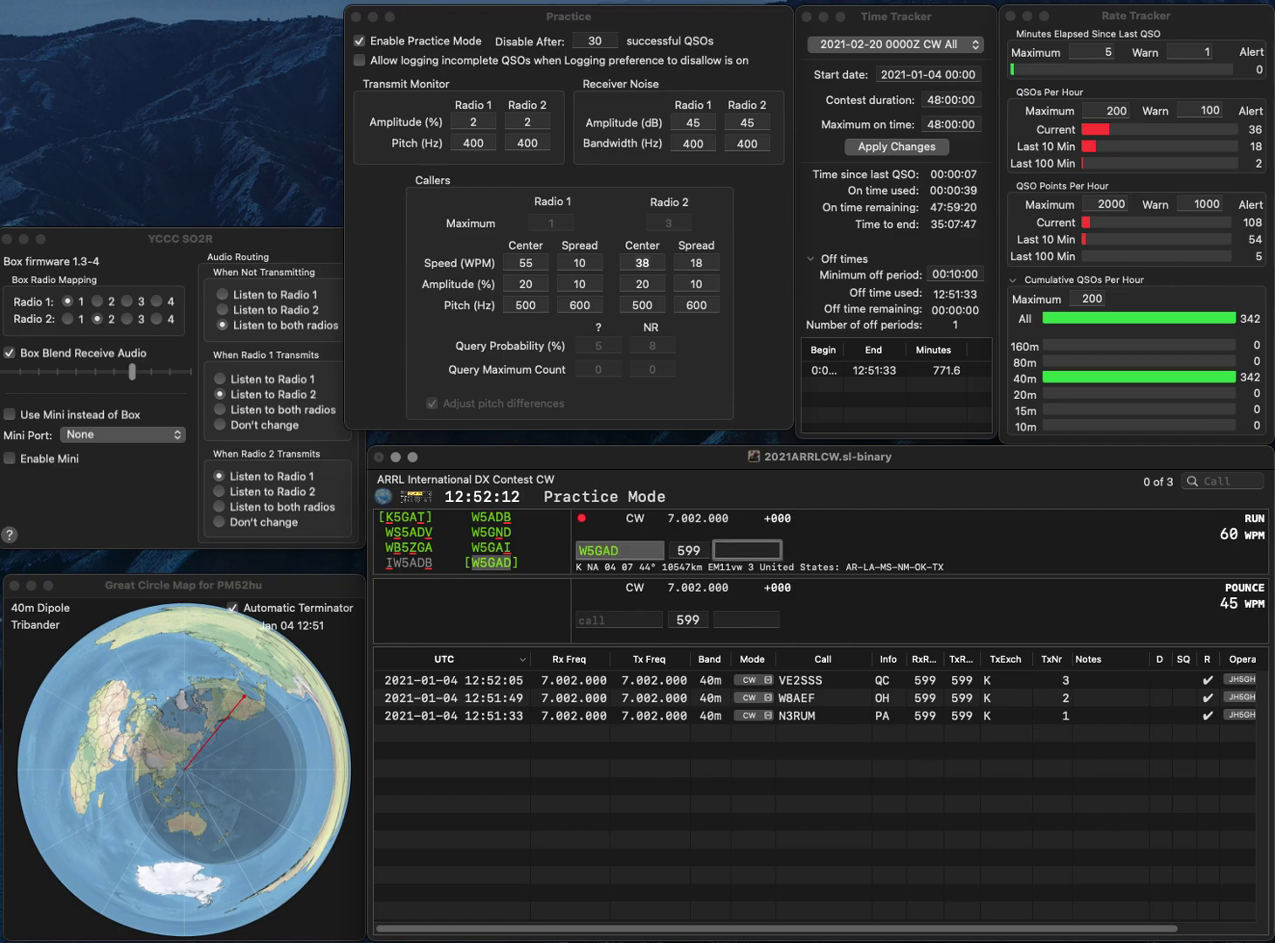
pyautogui.write('TX')
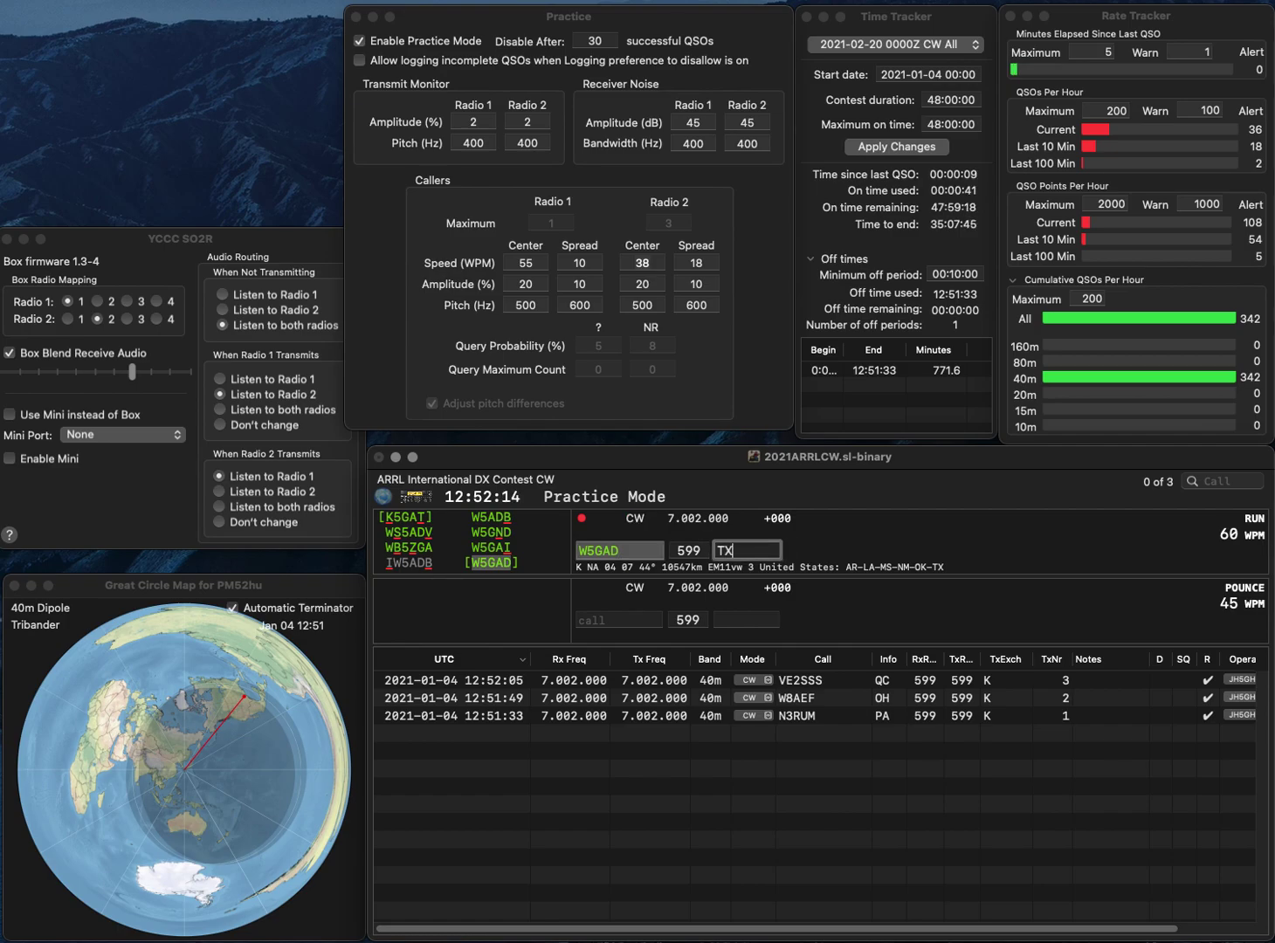
pyautogui.press('Return')
# Enter W5TX as the caller, correct it to W5WTX, and log the contact with exchange TX.
pyautogui.write('W5TX')
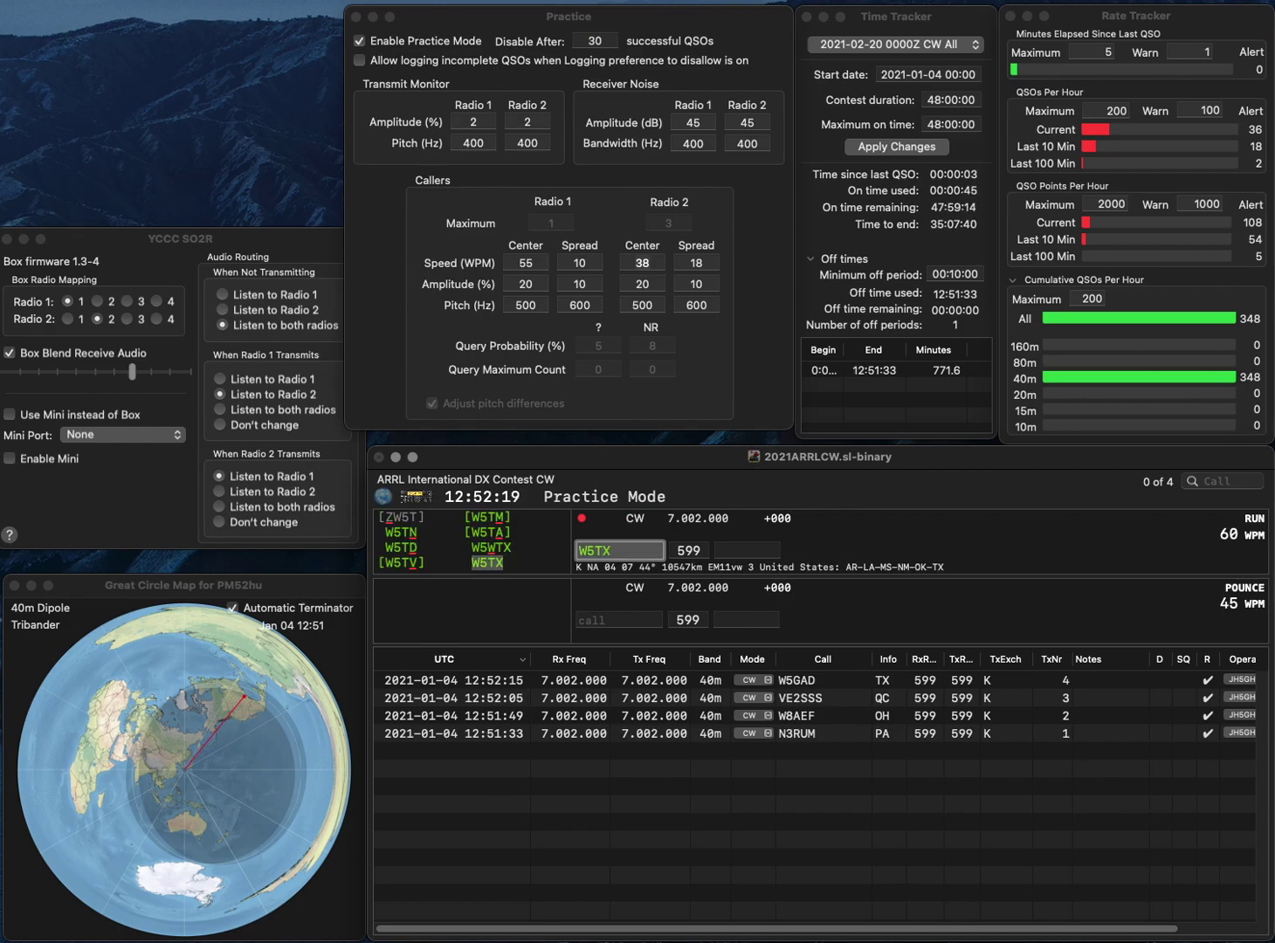
pyautogui.click(599, 549)
pyautogui.write('B')
pyautogui.press('Left')
pyautogui.write('W')
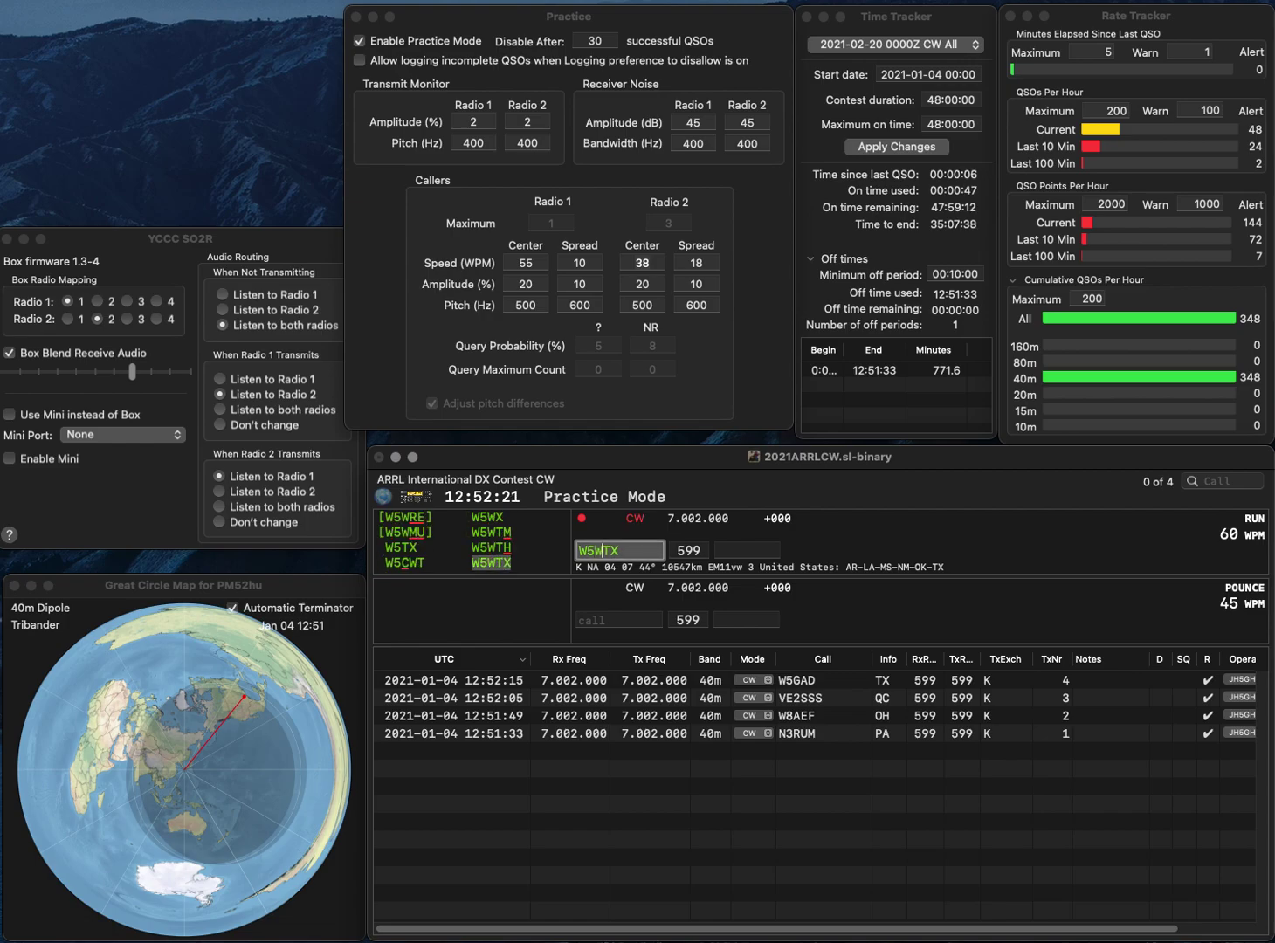
pyautogui.press('Tab')
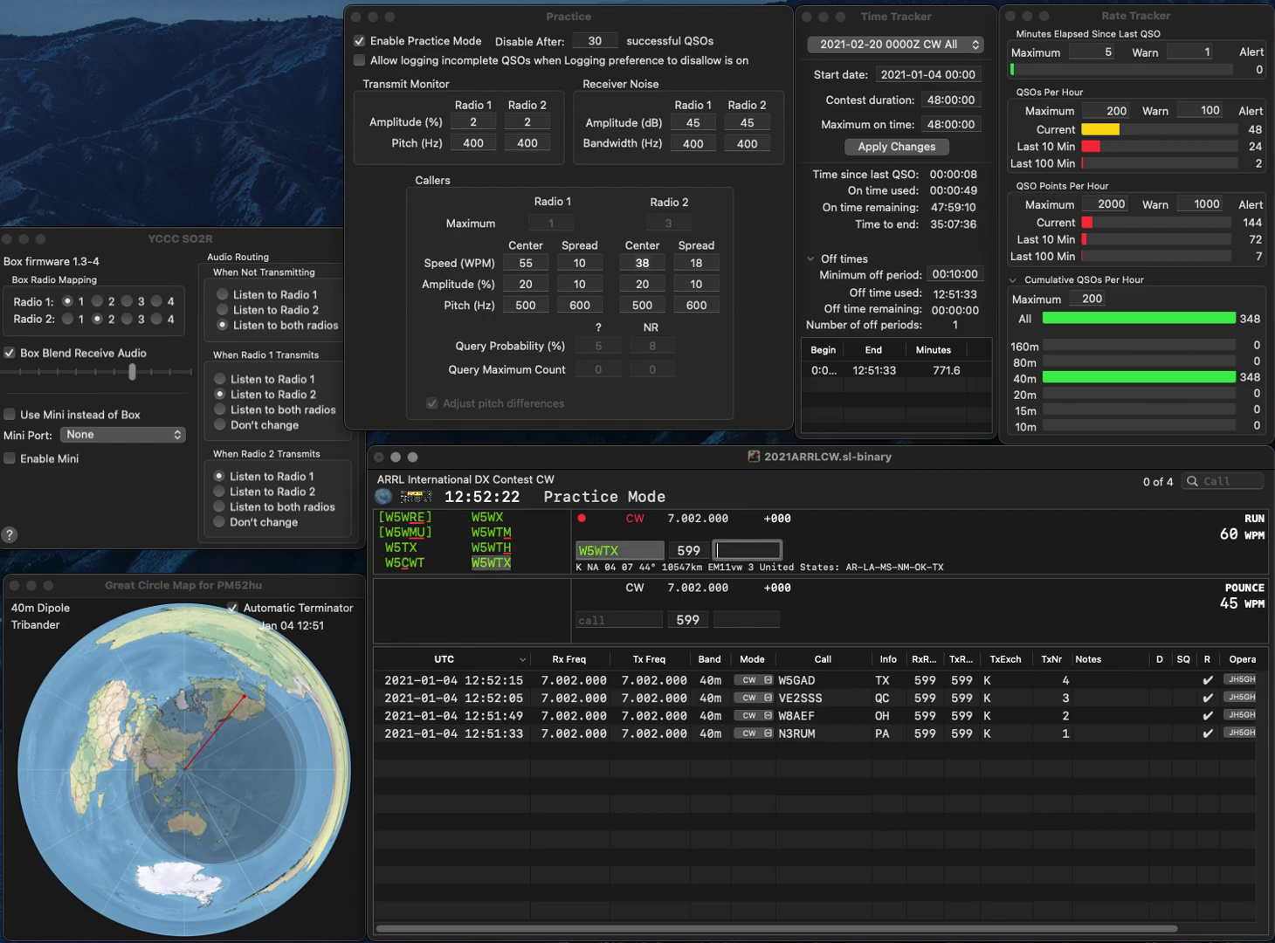
pyautogui.write('TX')
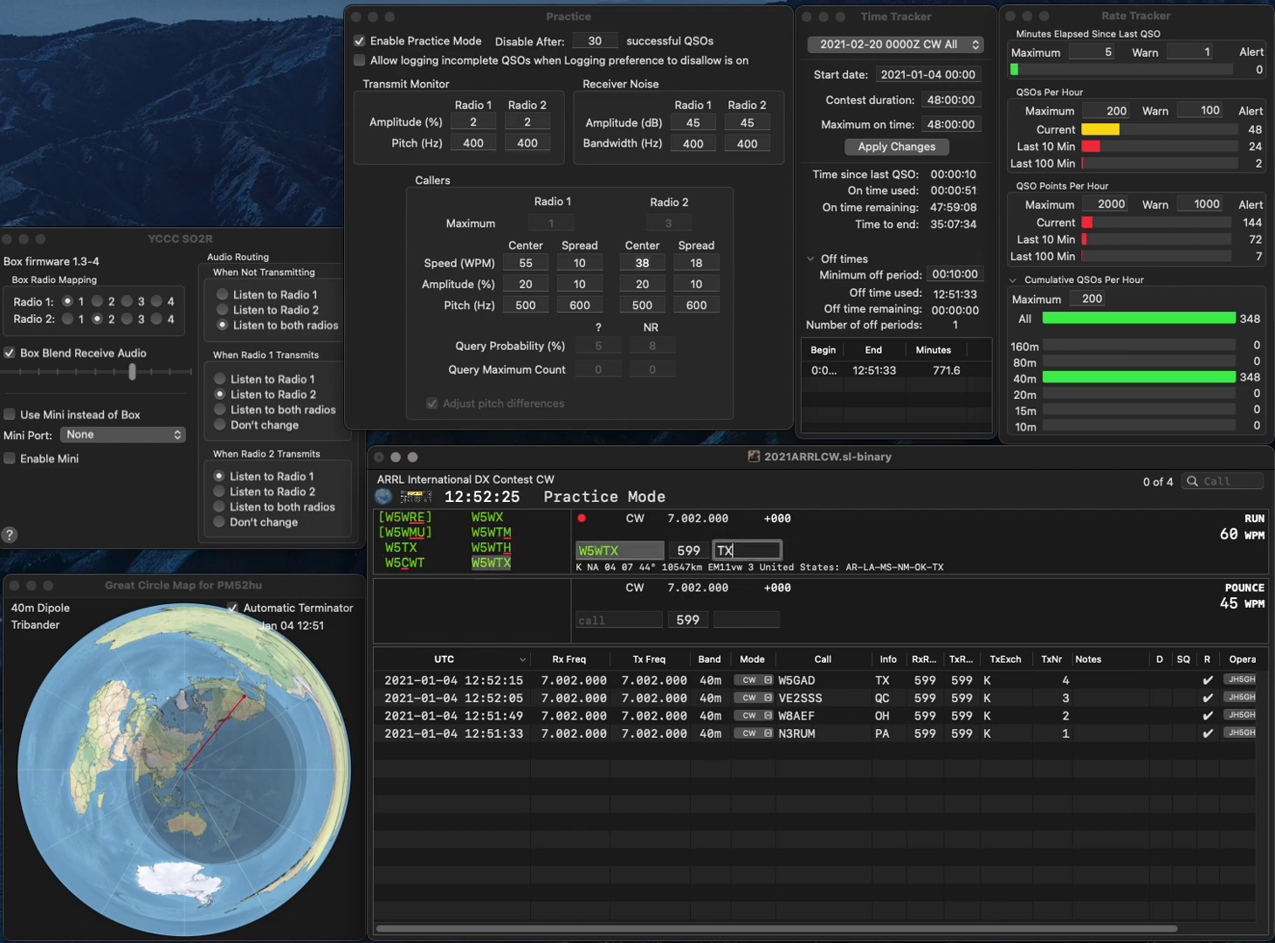
pyautogui.press('Return')
pyautogui.write('N')
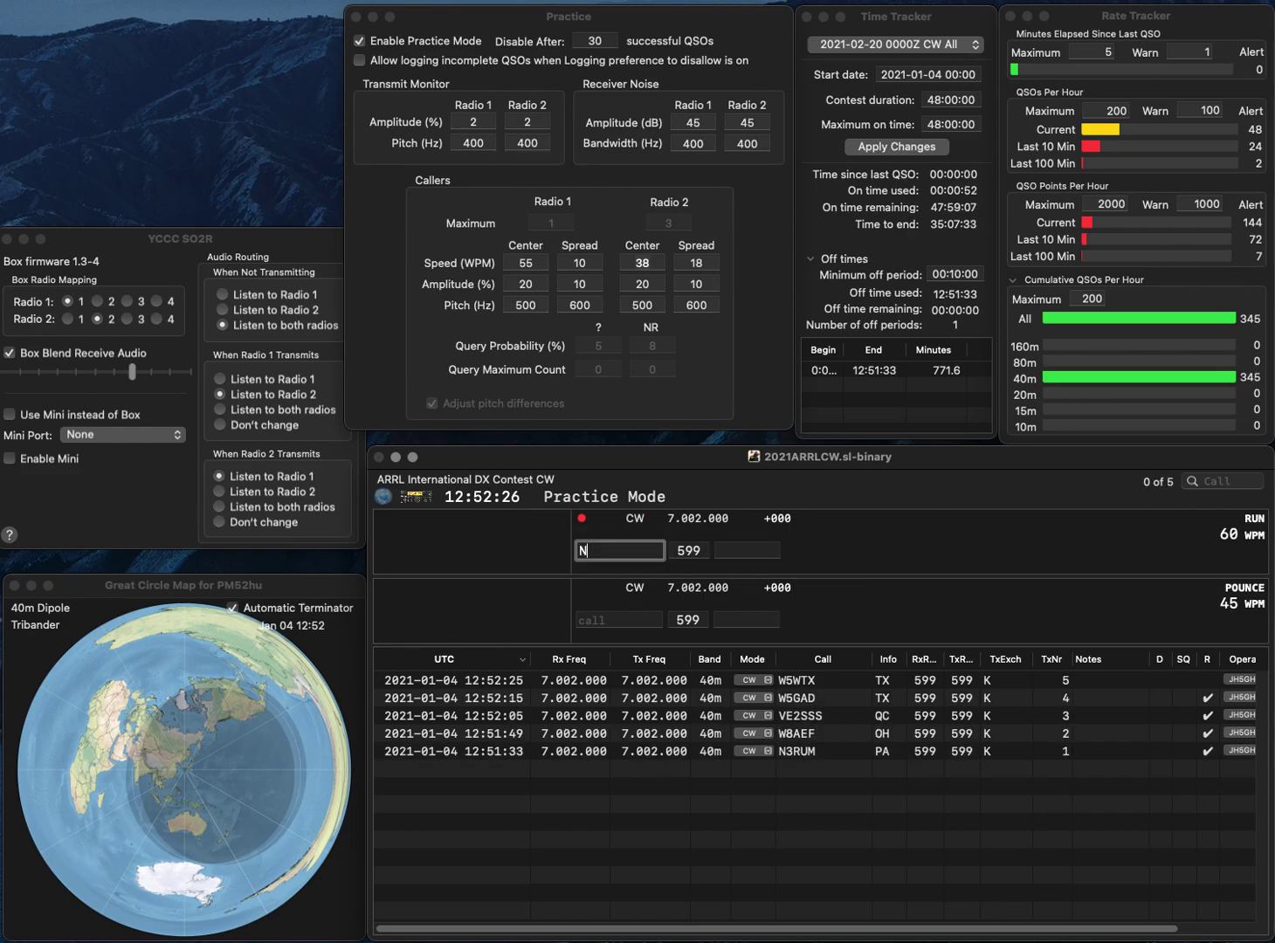
pyautogui.write('0JBW')
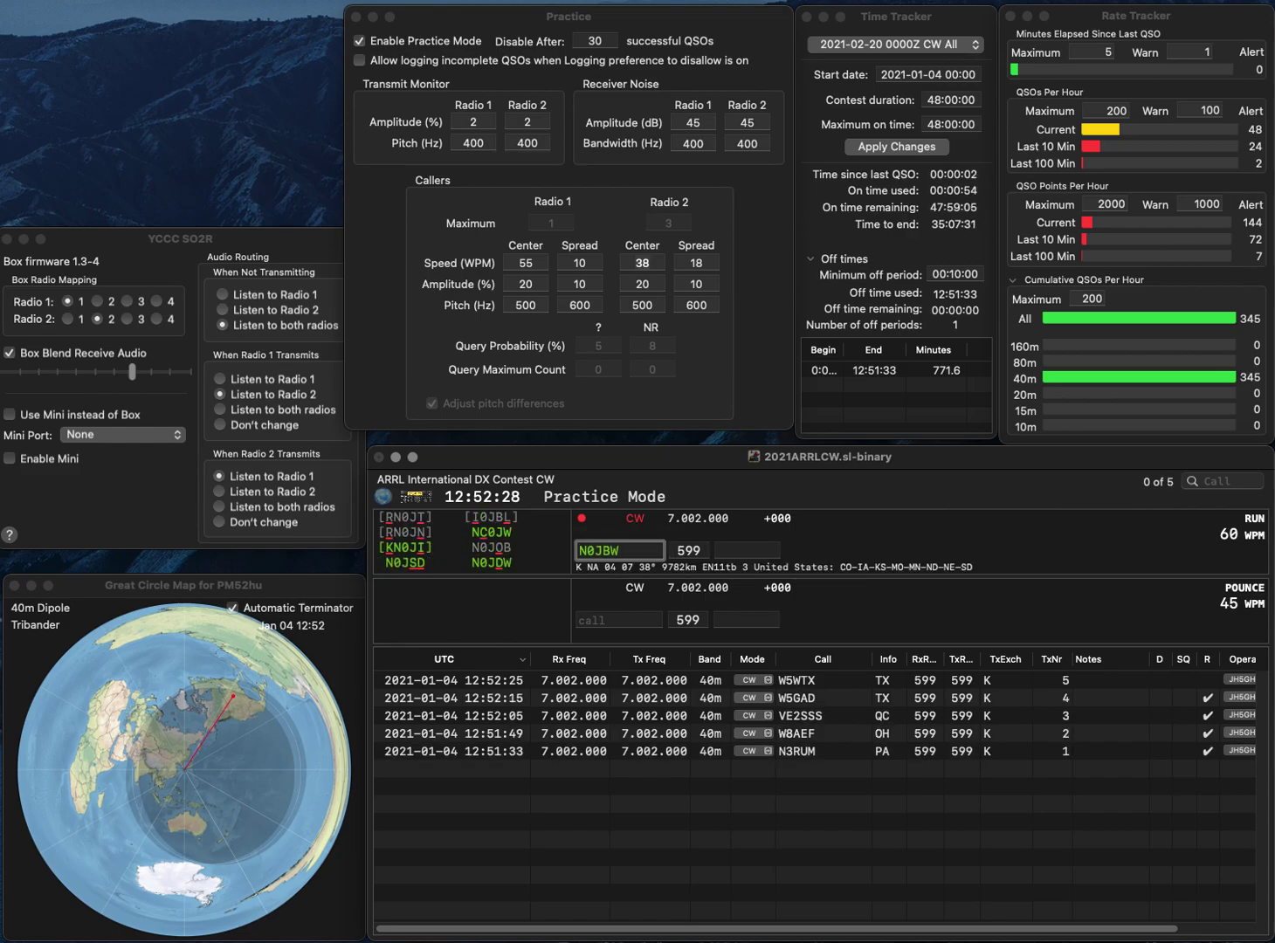
pyautogui.press('BackSpace')
pyautogui.press('BackSpace')
pyautogui.write('D')
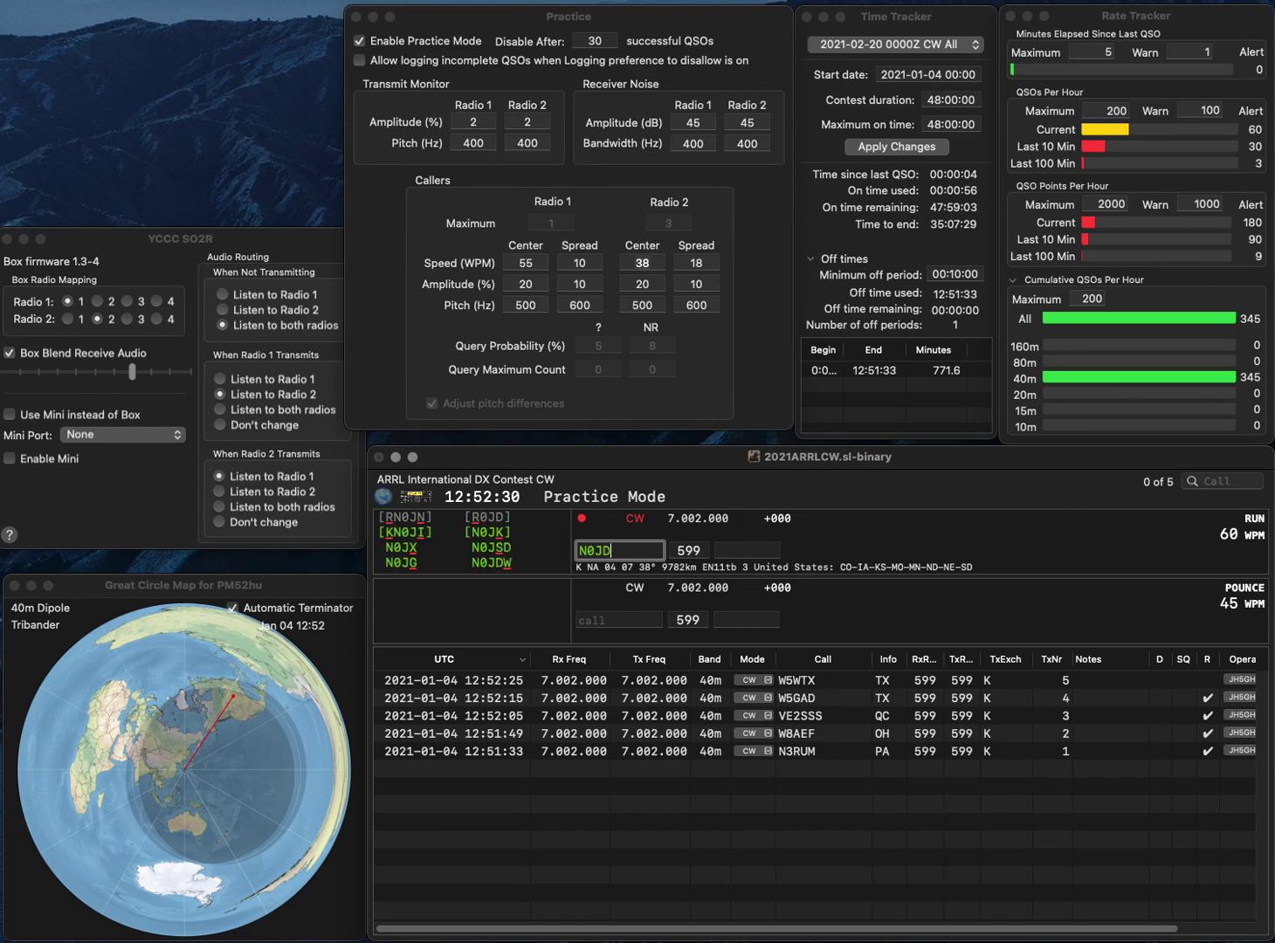
pyautogui.write('W')
pyautogui.press('space')
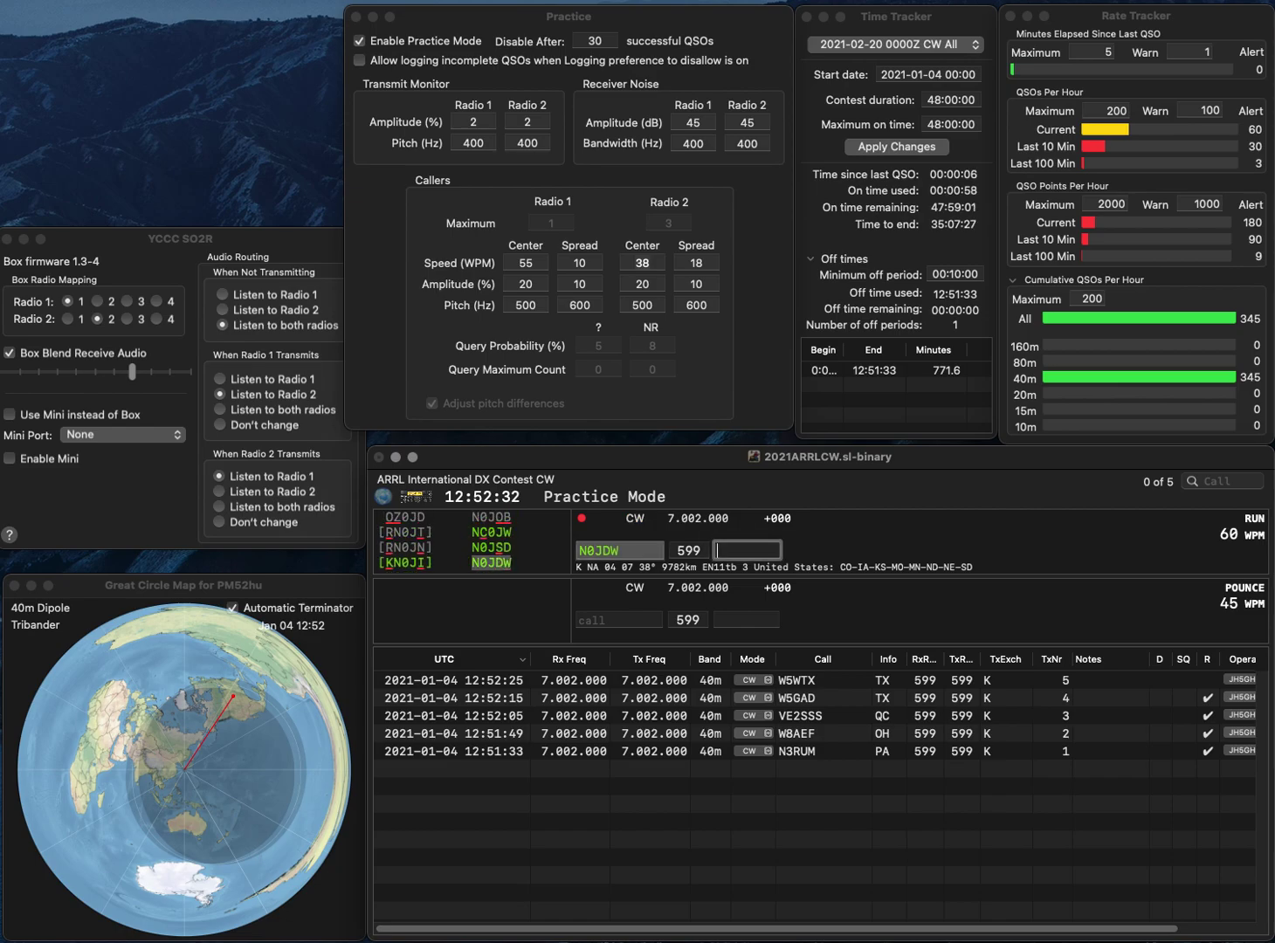
pyautogui.write('IA')
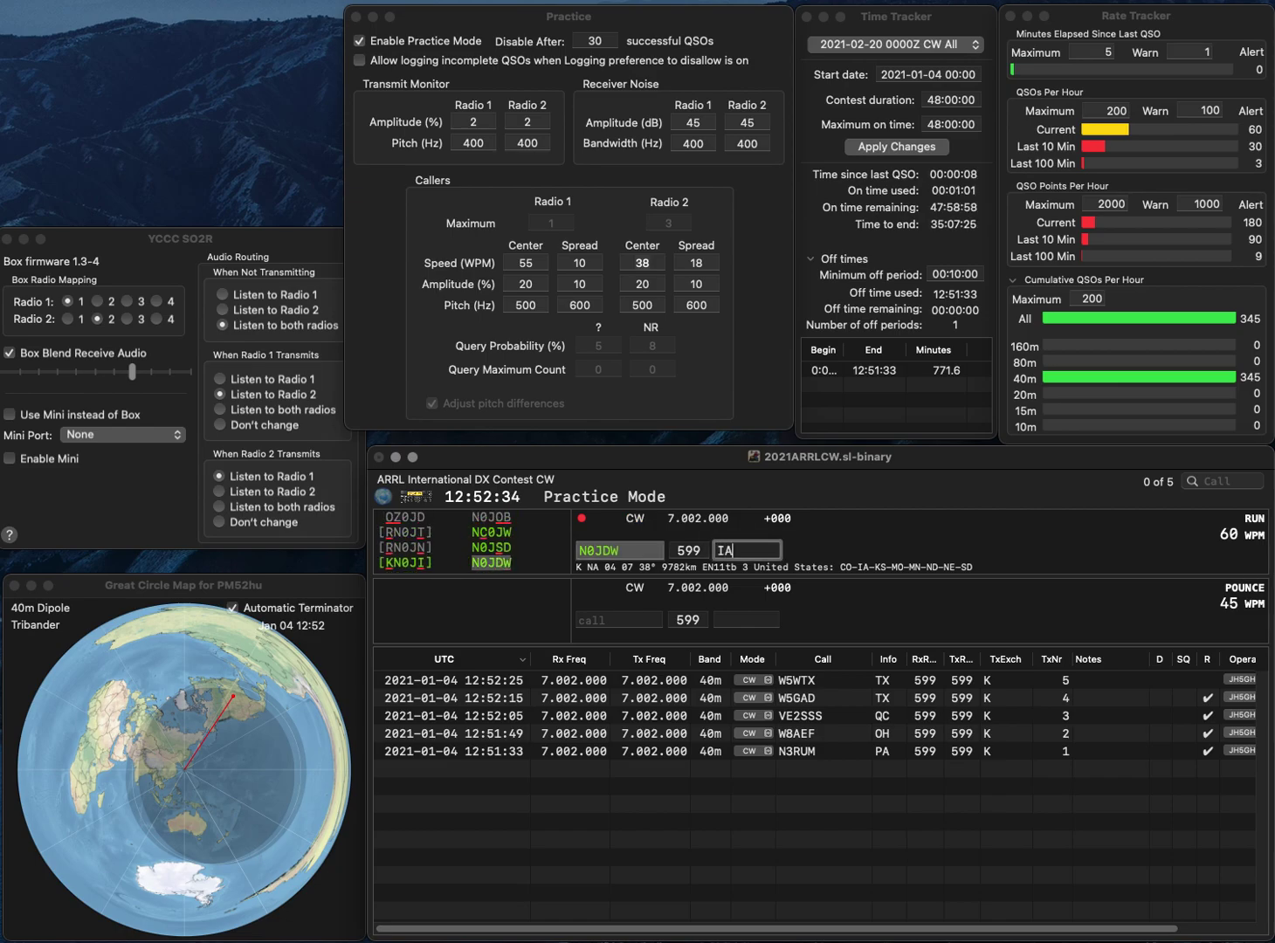
pyautogui.press('Return')
pyautogui.write('K8')
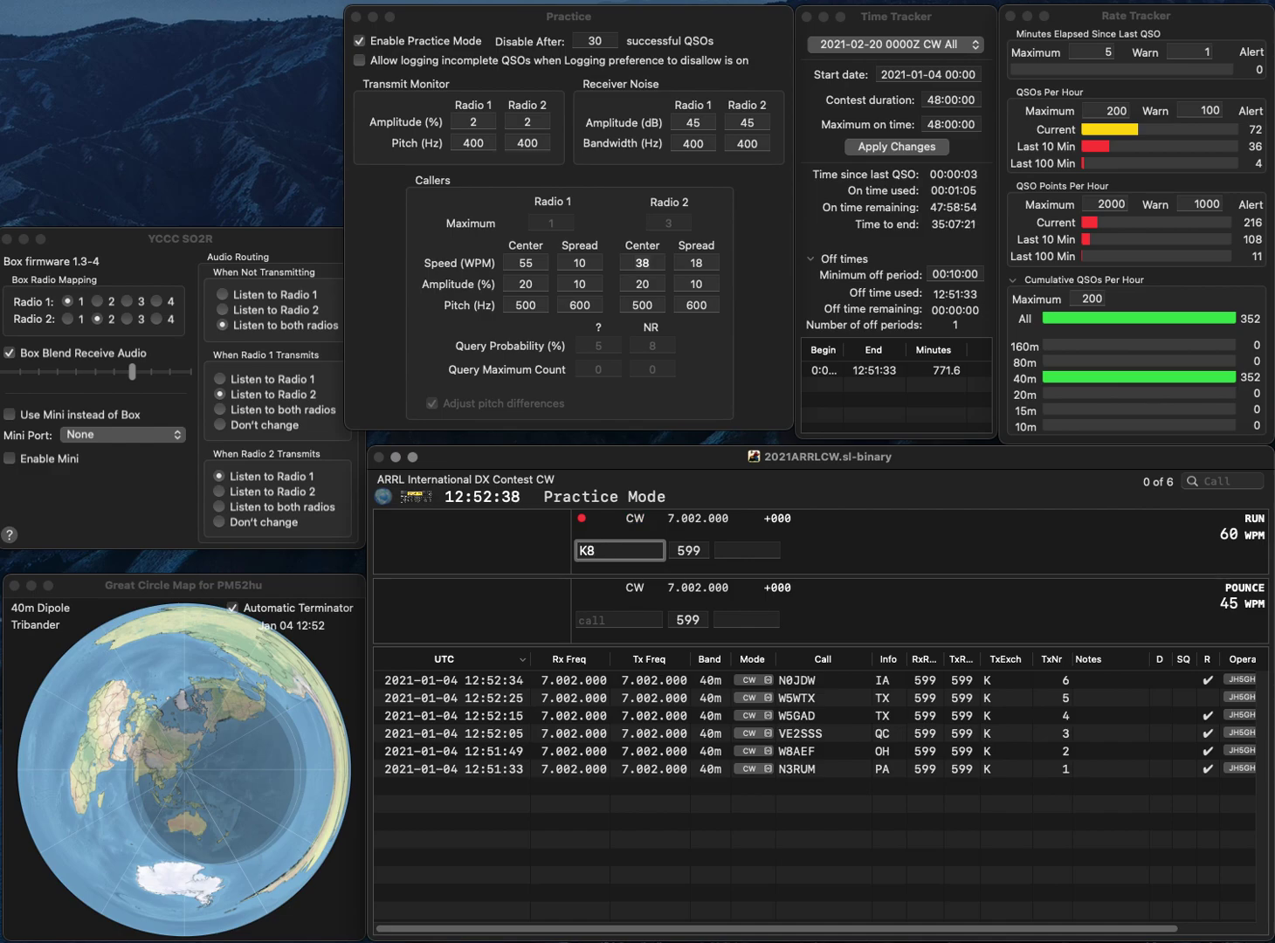
pyautogui.write('UGG')
pyautogui.press('Tab')
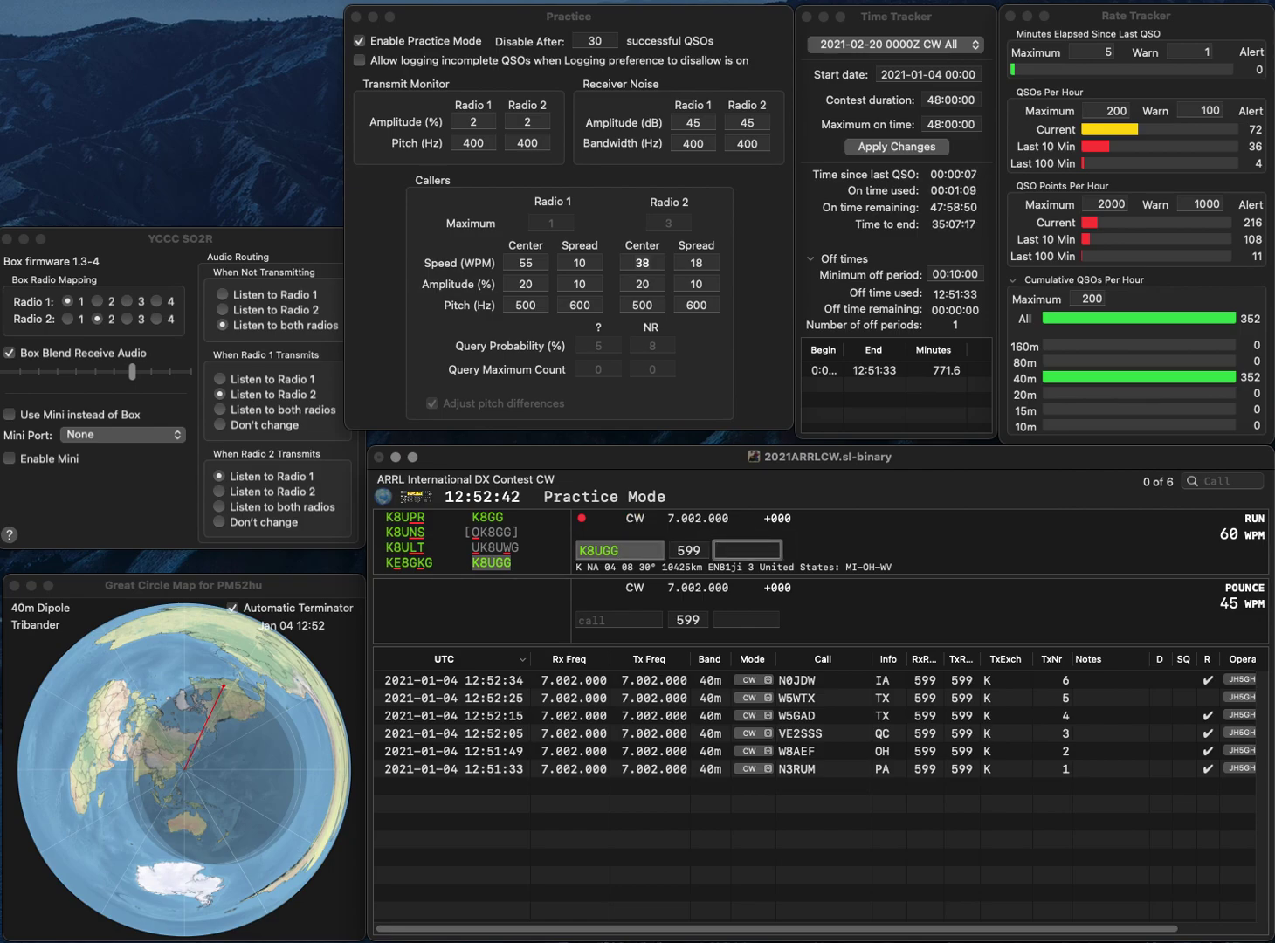
pyautogui.press('Return')
pyautogui.write('AI')
pyautogui.write('E')
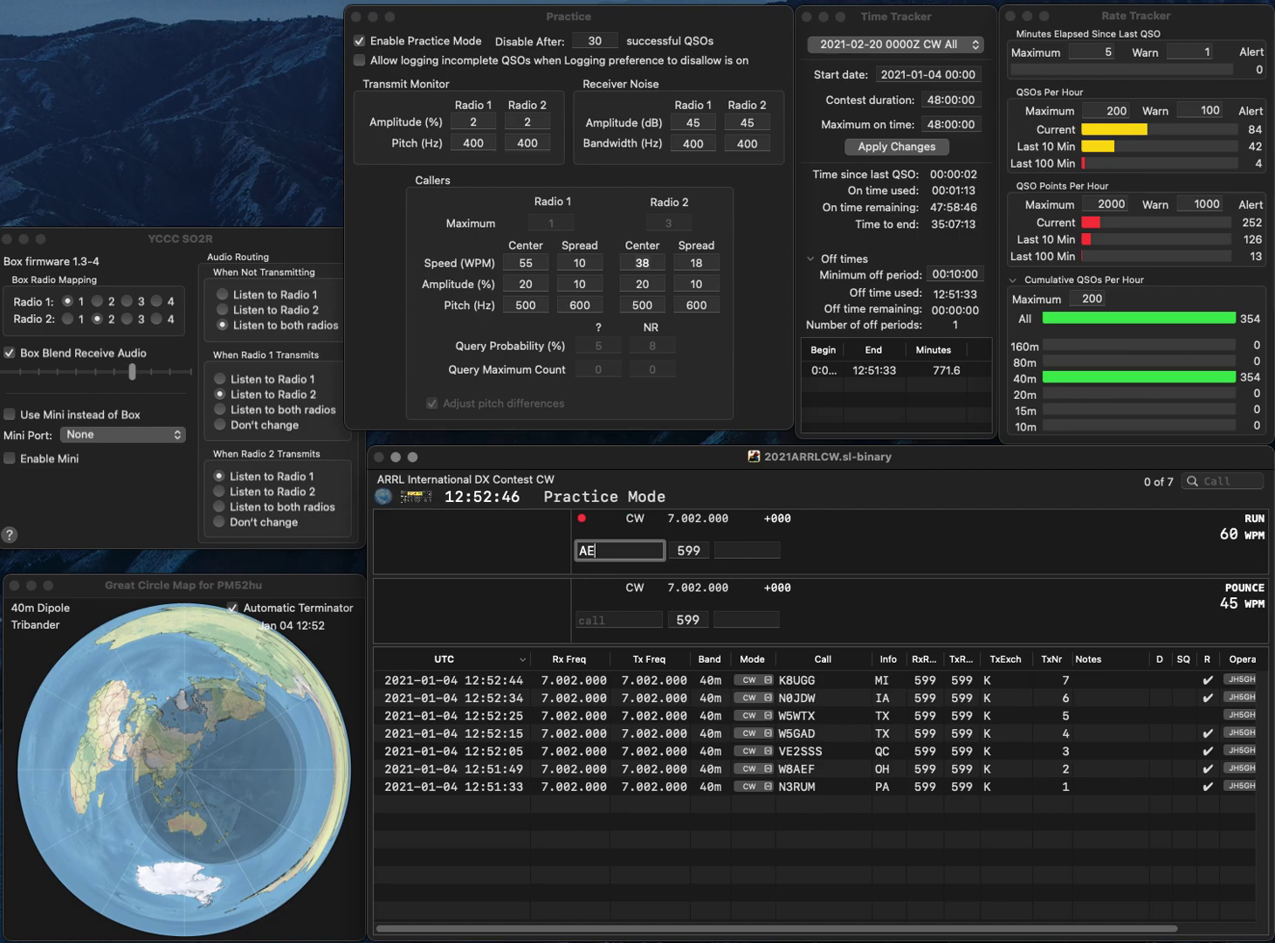
pyautogui.press('BackSpace')
pyautogui.press('Tab')
pyautogui.press('Tab')
pyautogui.press('space')
pyautogui.write('I1F')
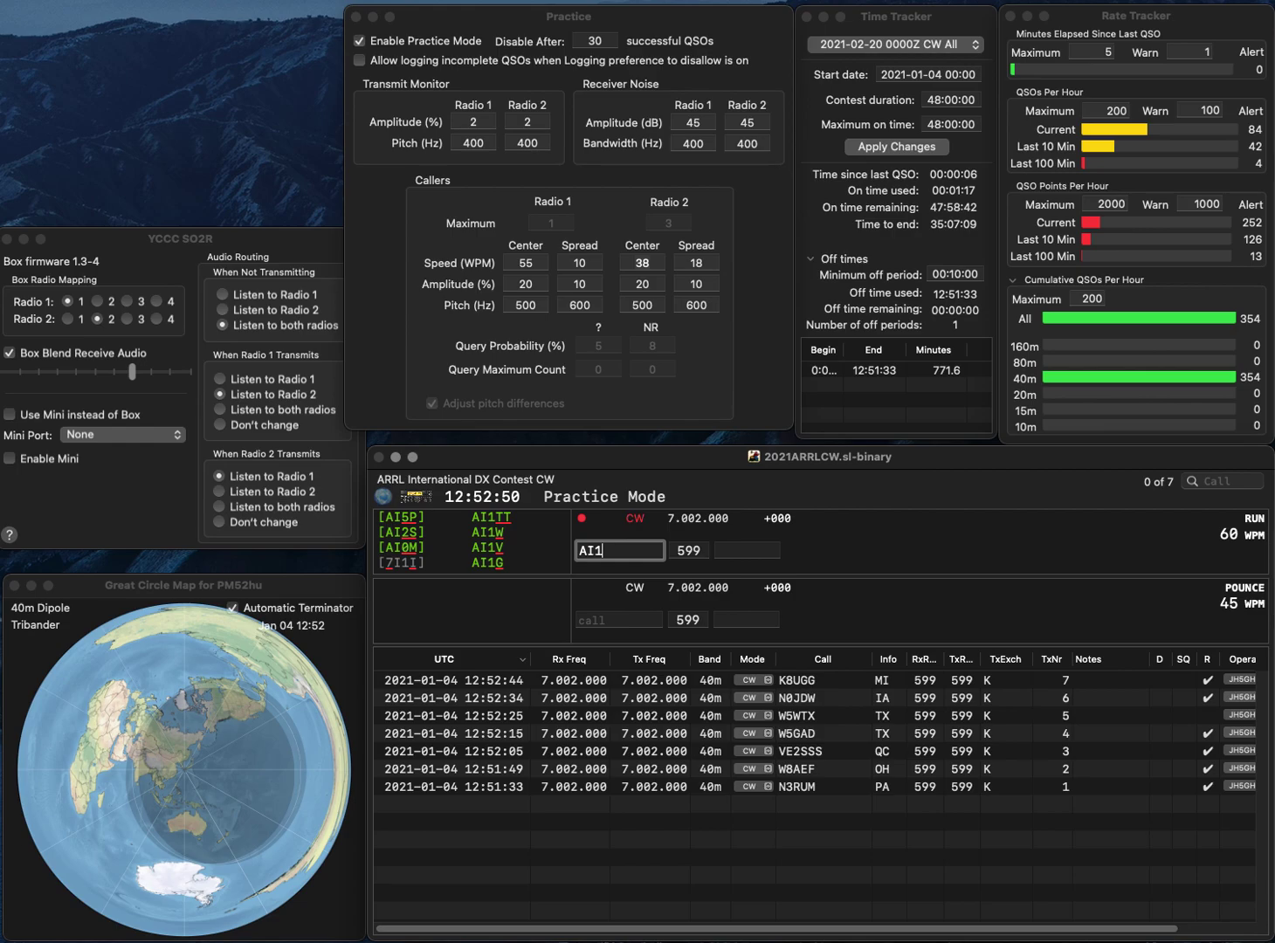
pyautogui.press('space')
pyautogui.press('space')
pyautogui.press('BackSpace')
pyautogui.write('G')
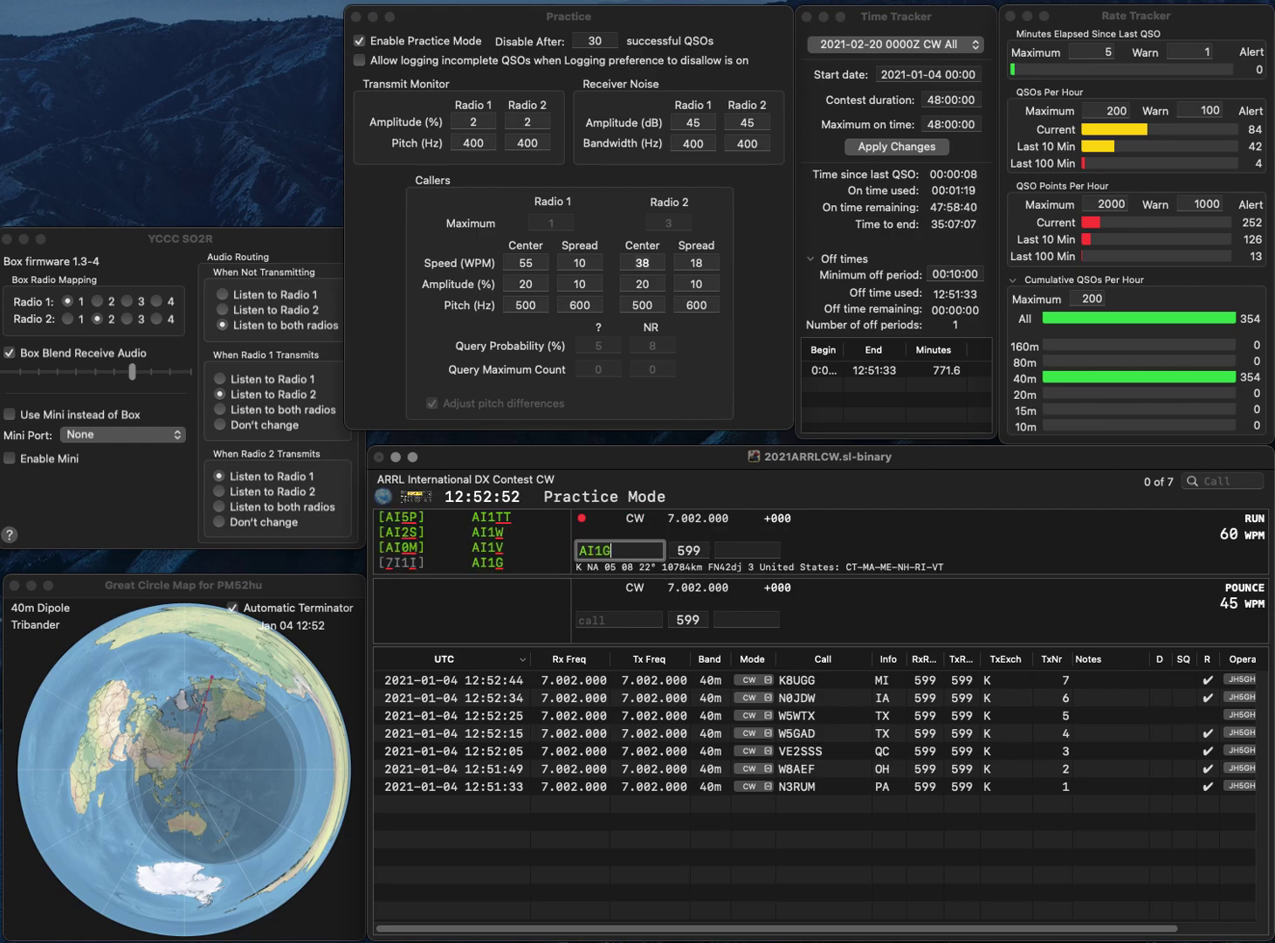
pyautogui.press('Return')
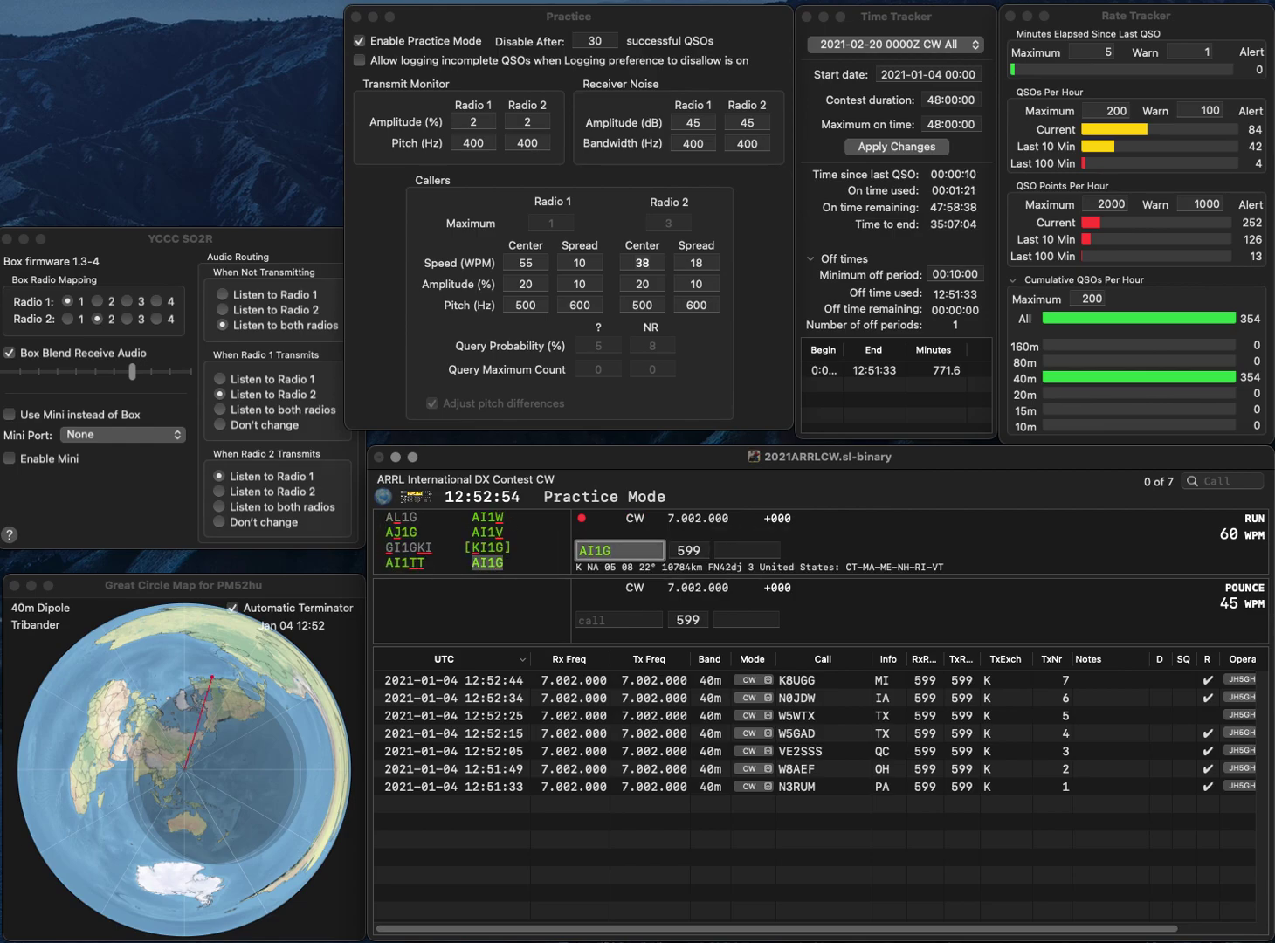
pyautogui.press('Tab')
pyautogui.write('UT')
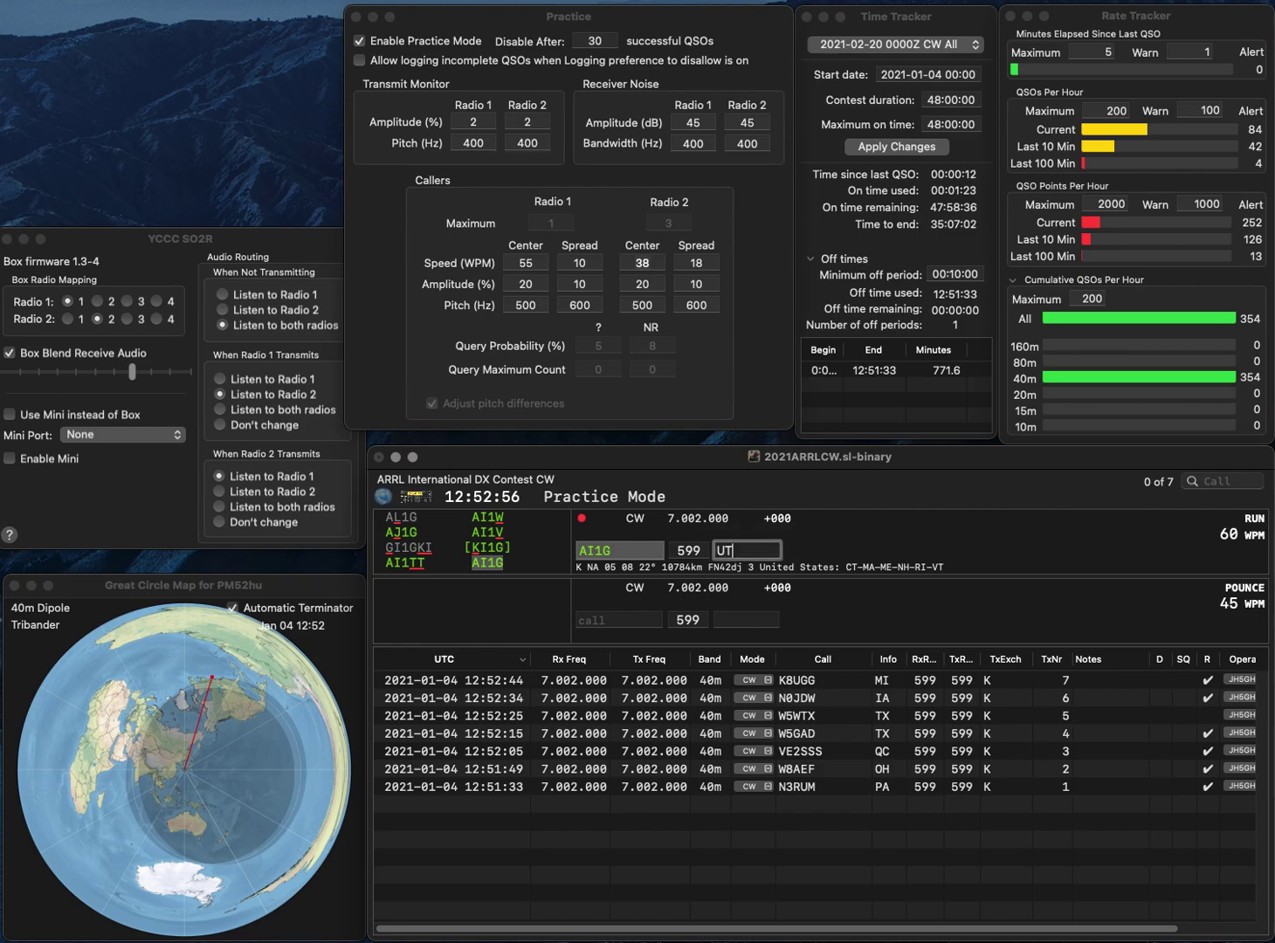
pyautogui.write('VT')
pyautogui.press('Return')
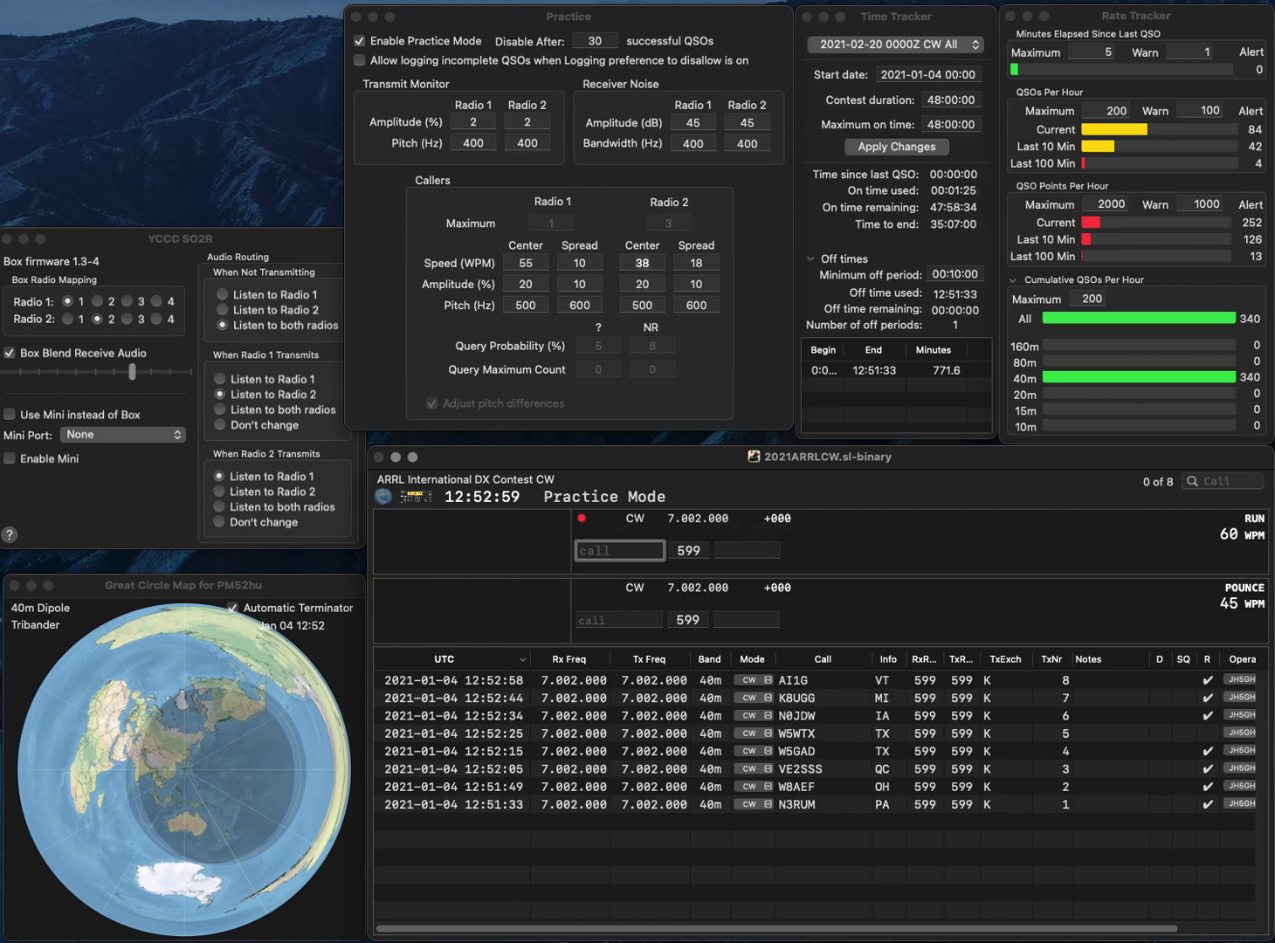
# Log a contact with K3TC on the run radio, with MD as the received exchange.
pyautogui.write('K2TC')
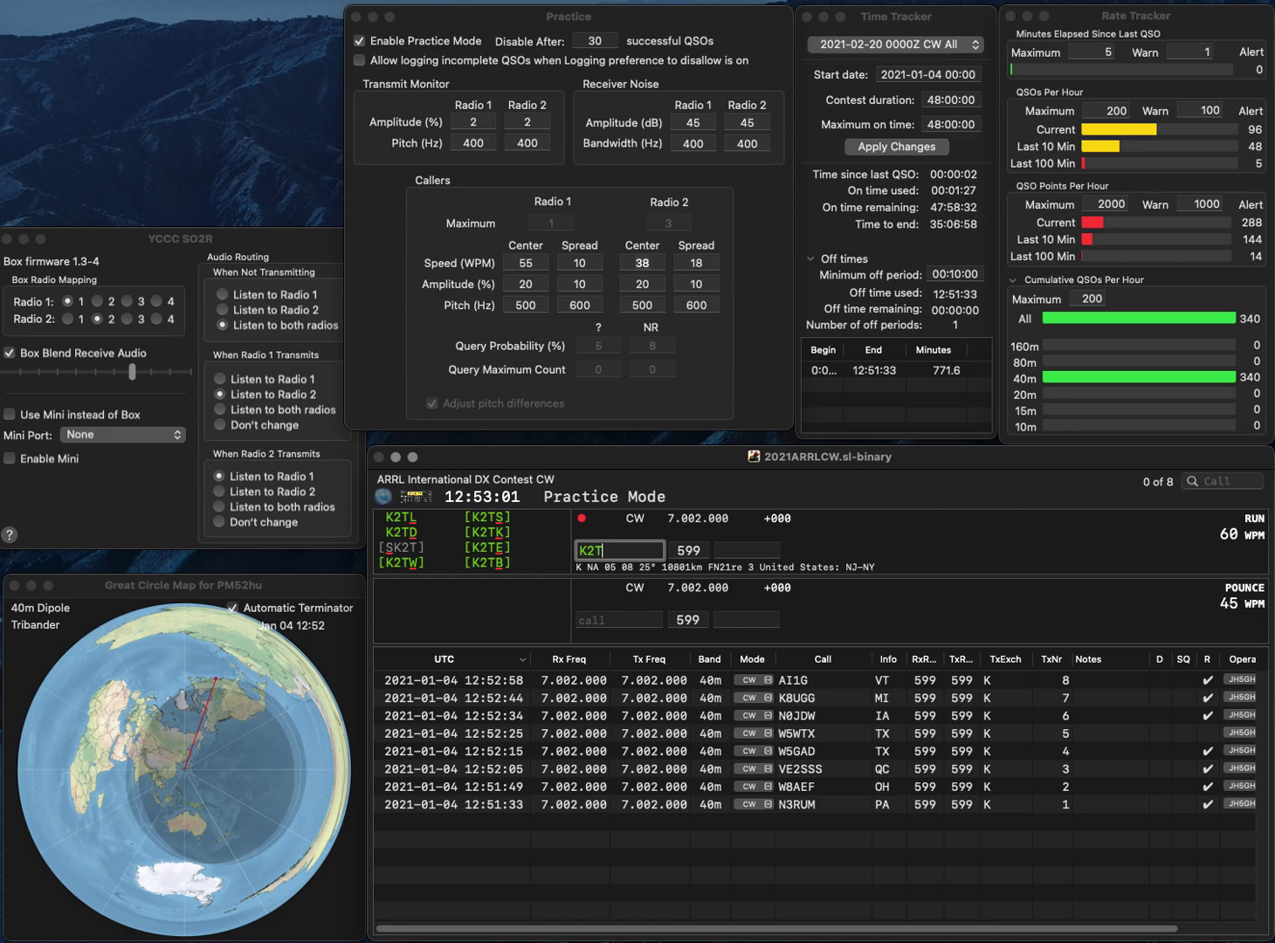
pyautogui.press('Tab')
pyautogui.press('Tab')
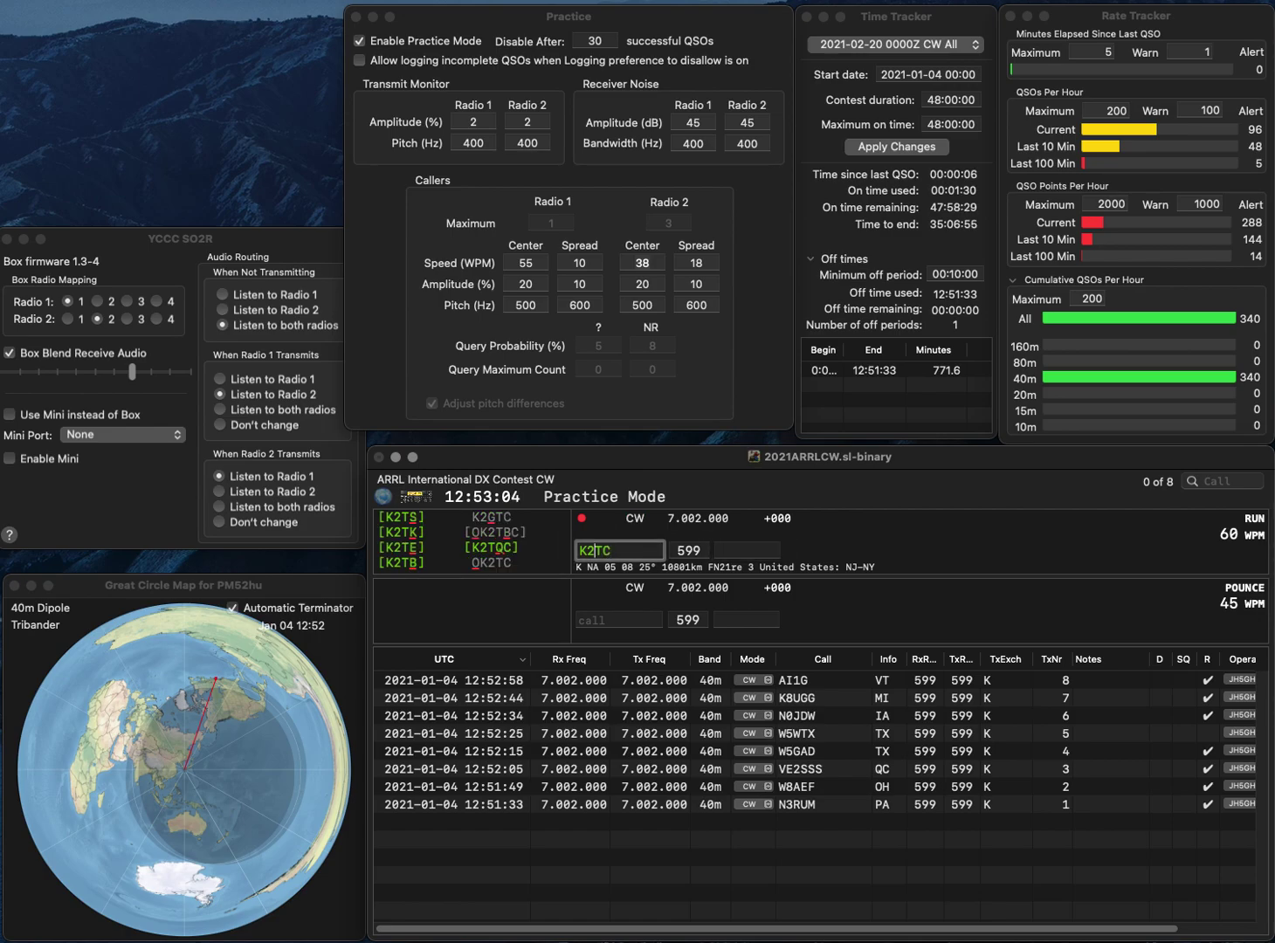
pyautogui.press('BackSpace')
pyautogui.write('3')
pyautogui.press('Tab')
pyautogui.write('MD')
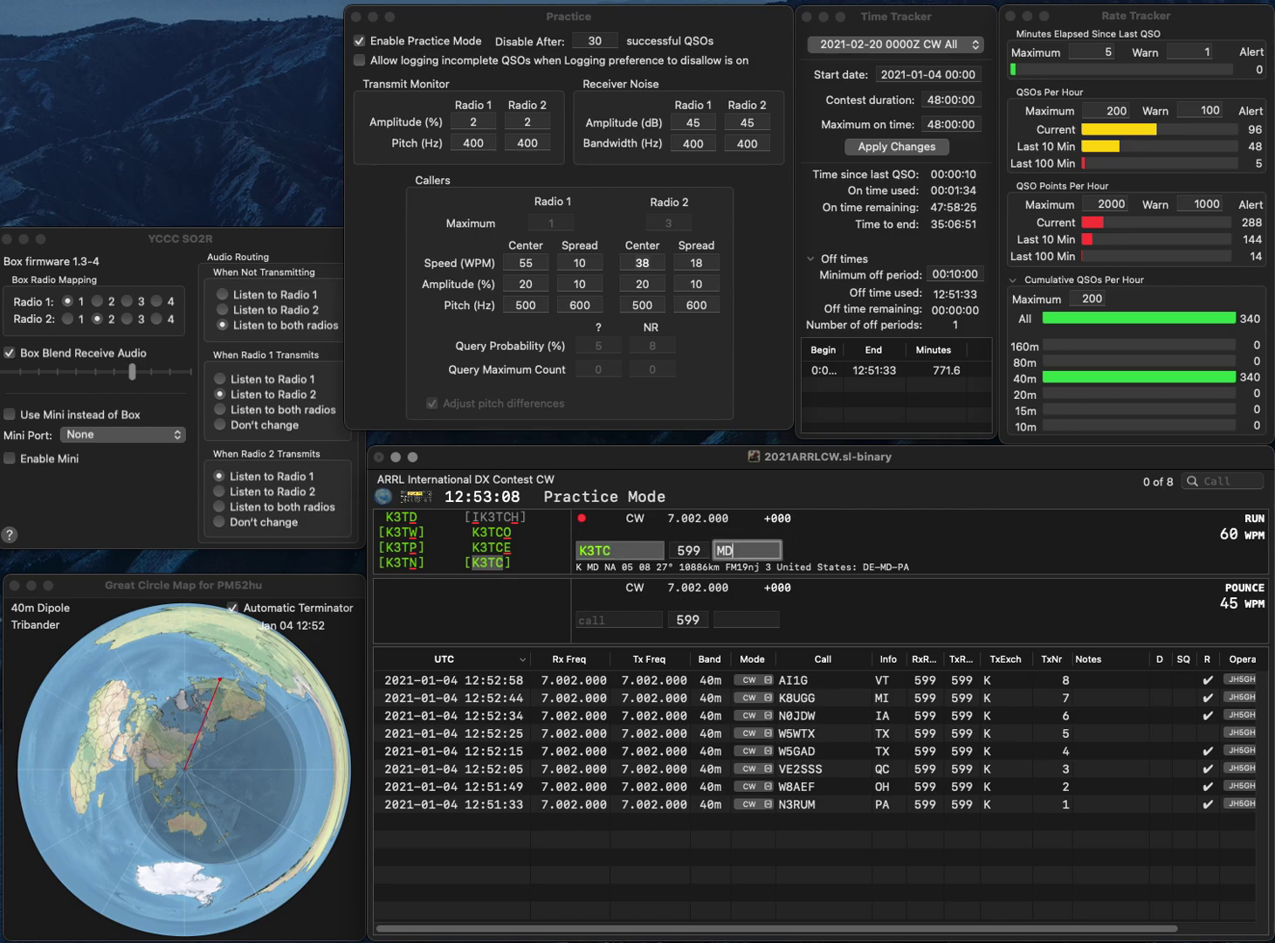
pyautogui.press('Return')
pyautogui.write('VE3DF')
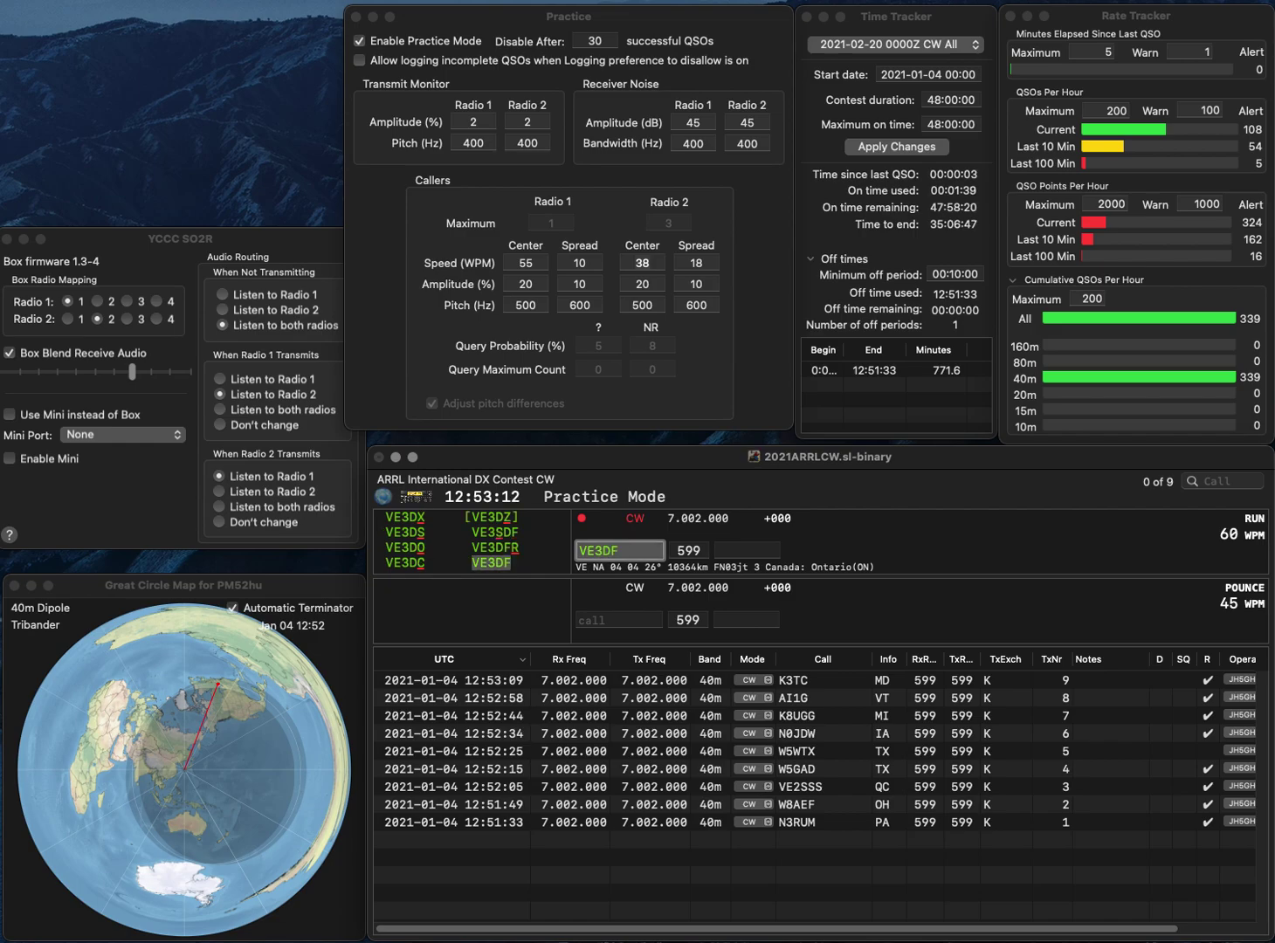
pyautogui.press('Return')
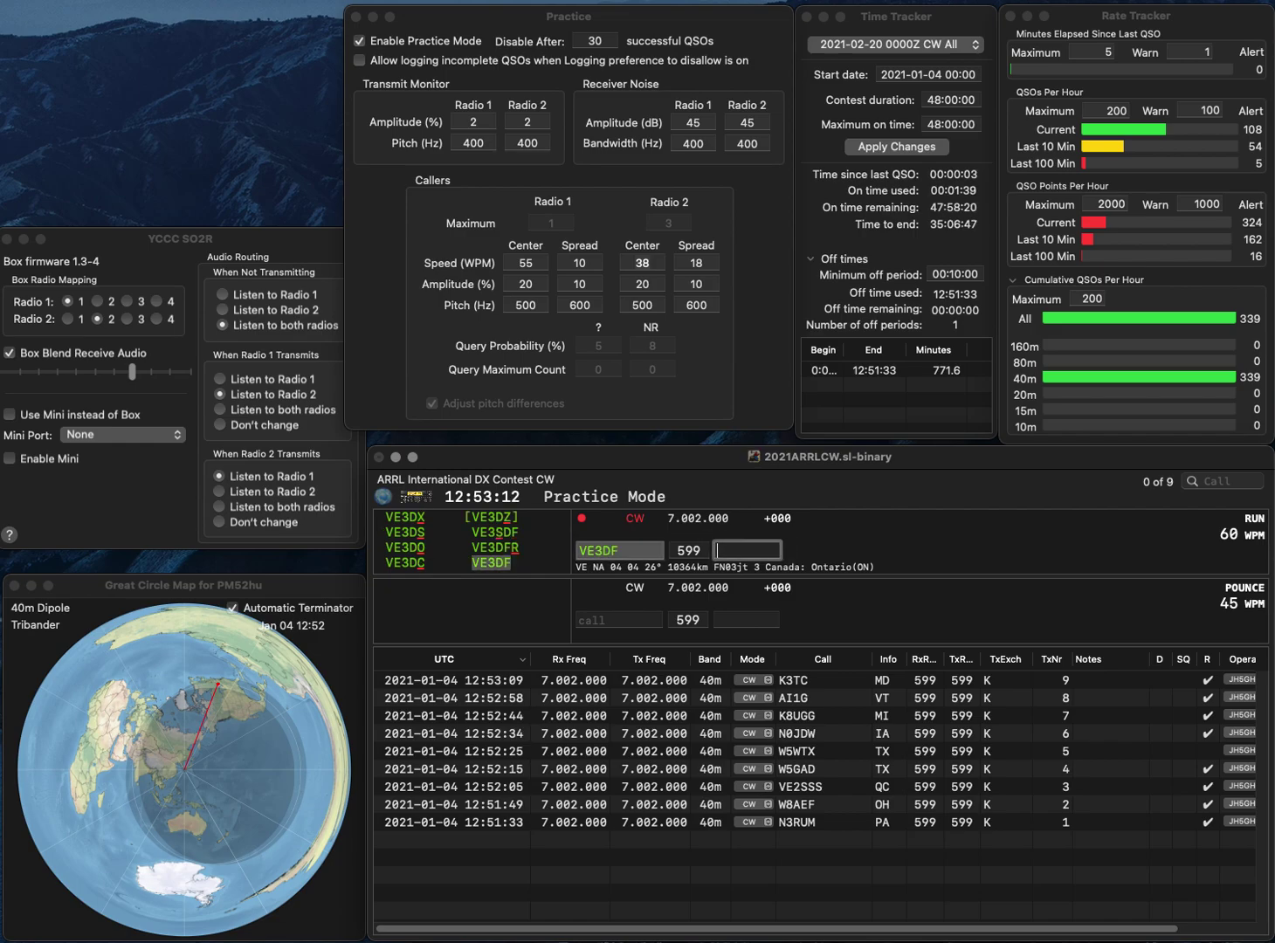
pyautogui.write('ON')
pyautogui.press('Return')
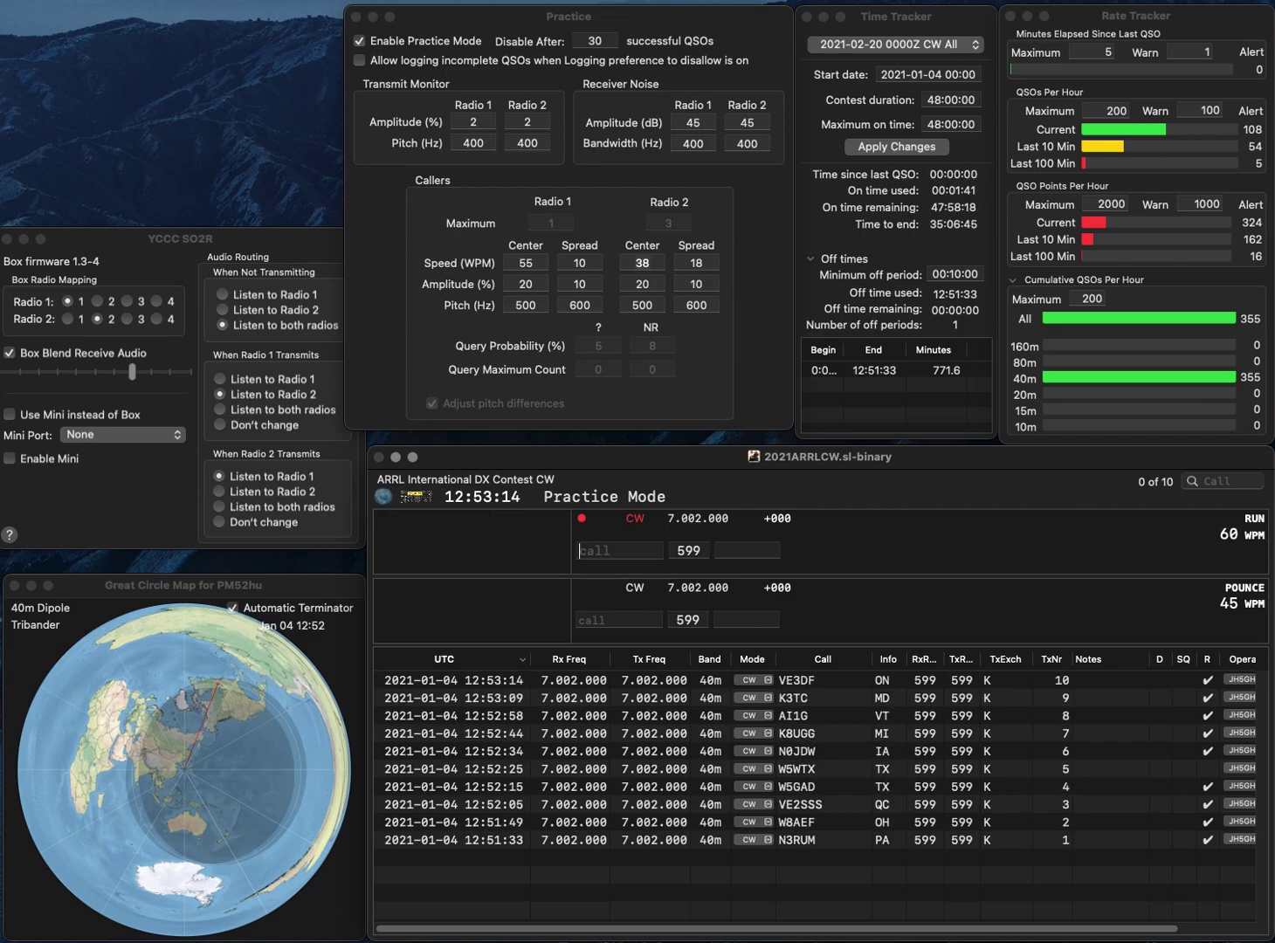
# Log a contact with N9RC on the run radio, with IL as the received exchange.
pyautogui.write('N8C')
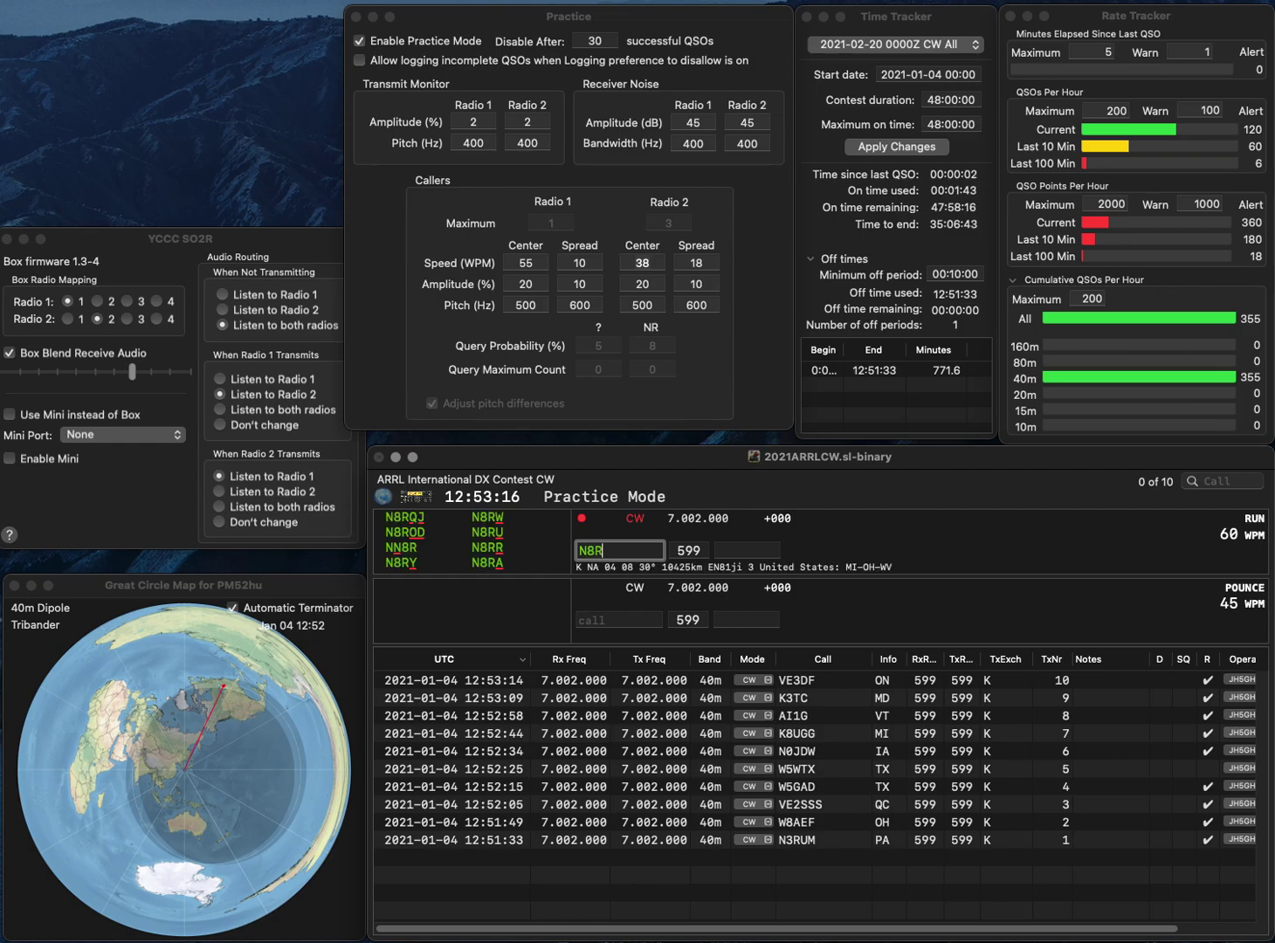
pyautogui.write('LC')
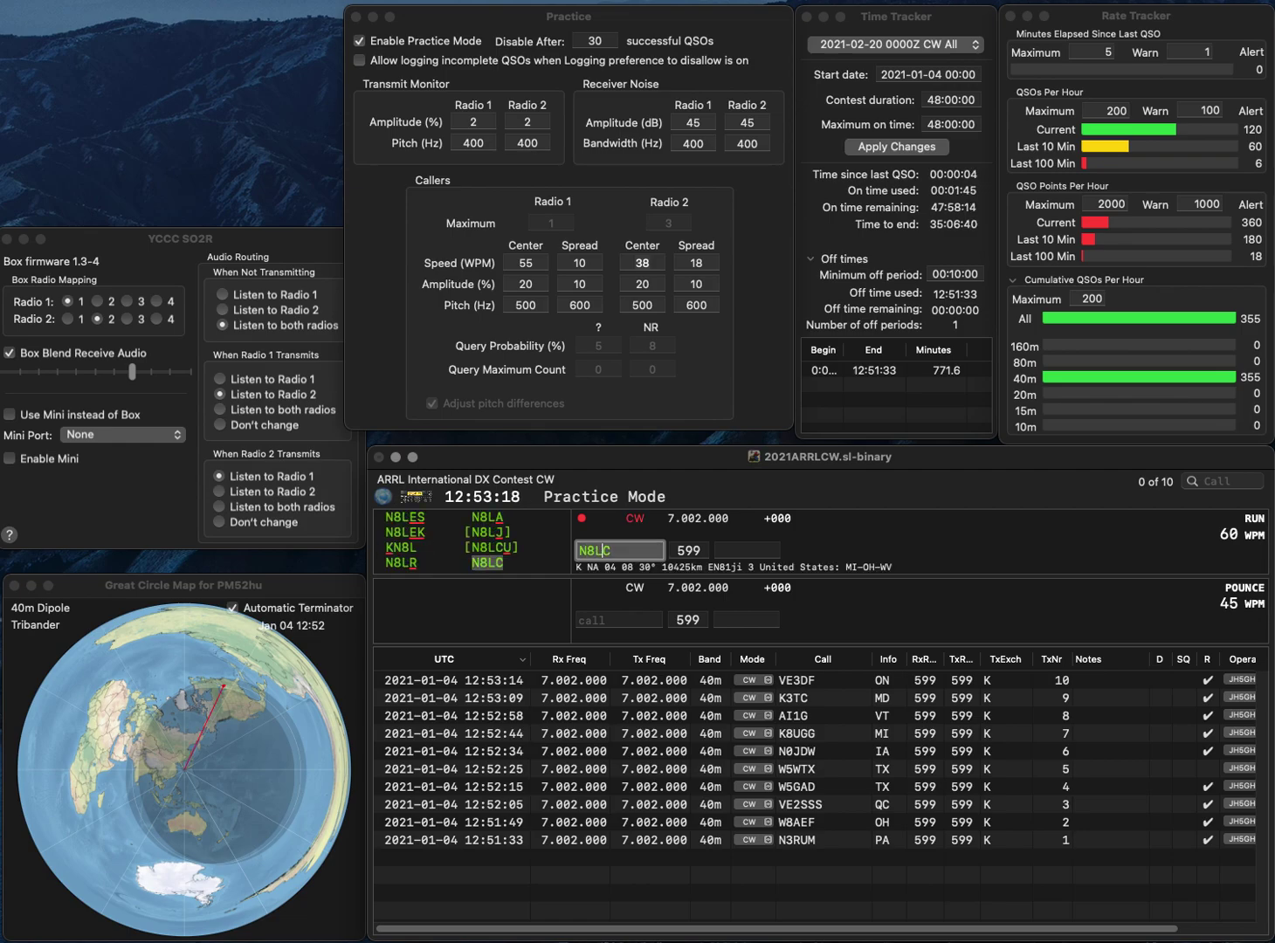
pyautogui.press('Return')
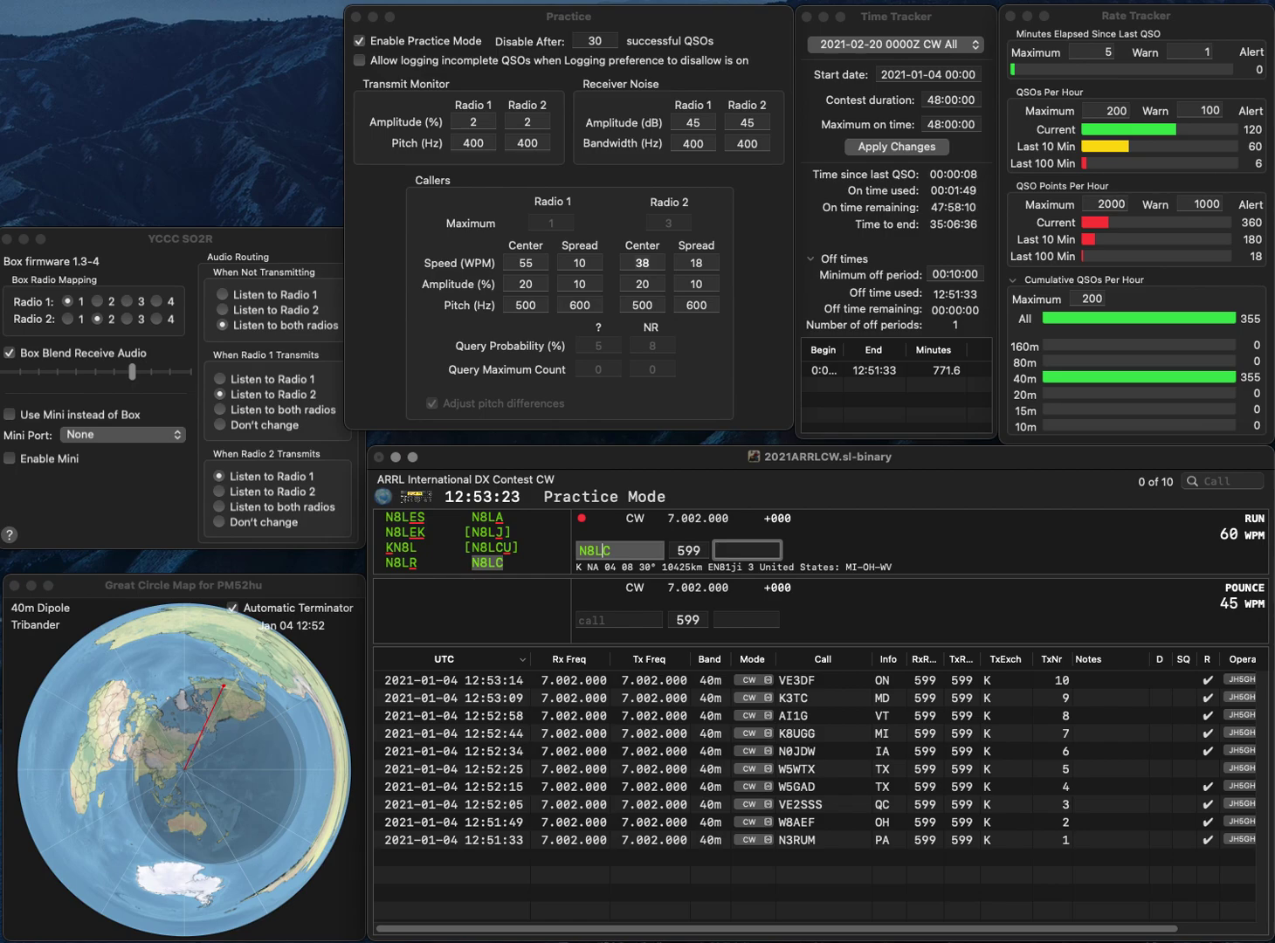
pyautogui.press('space')
pyautogui.press('BackSpace')
pyautogui.press('BackSpace')
pyautogui.write('9R')
pyautogui.press('Left')
pyautogui.press('Tab')
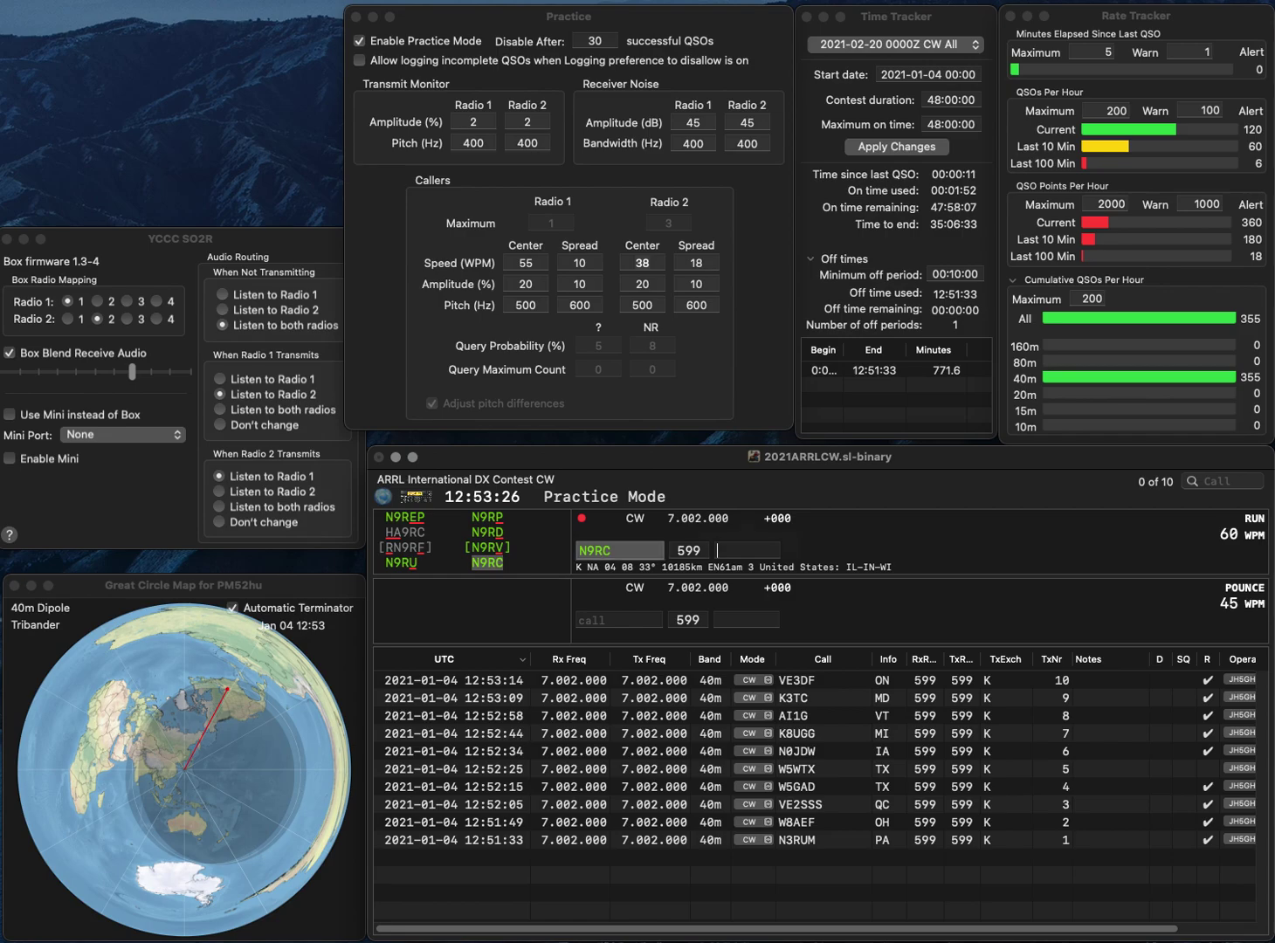
pyautogui.write('IL')
pyautogui.press('Return')
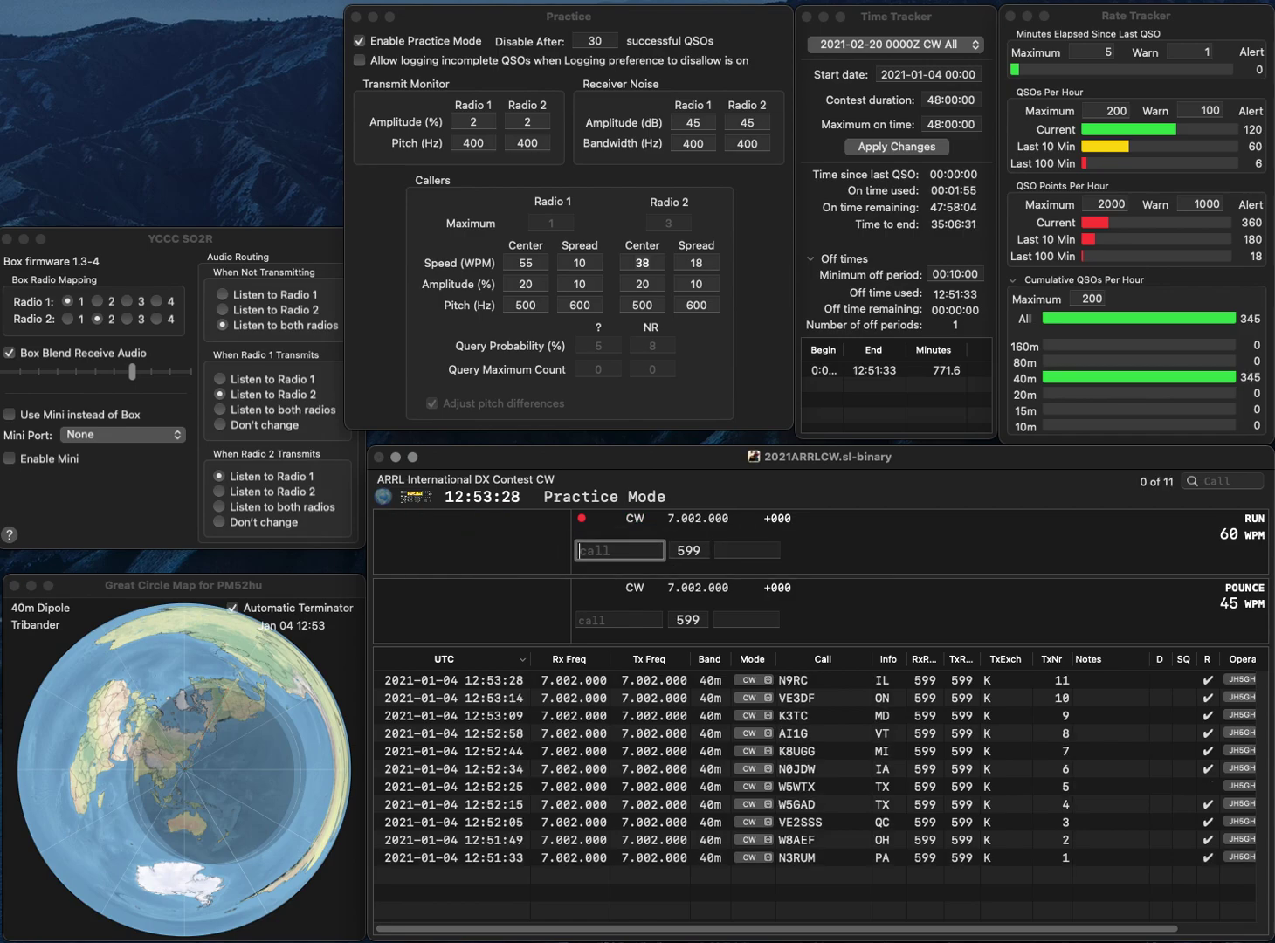
pyautogui.write('W2NK')
pyautogui.press('Tab')
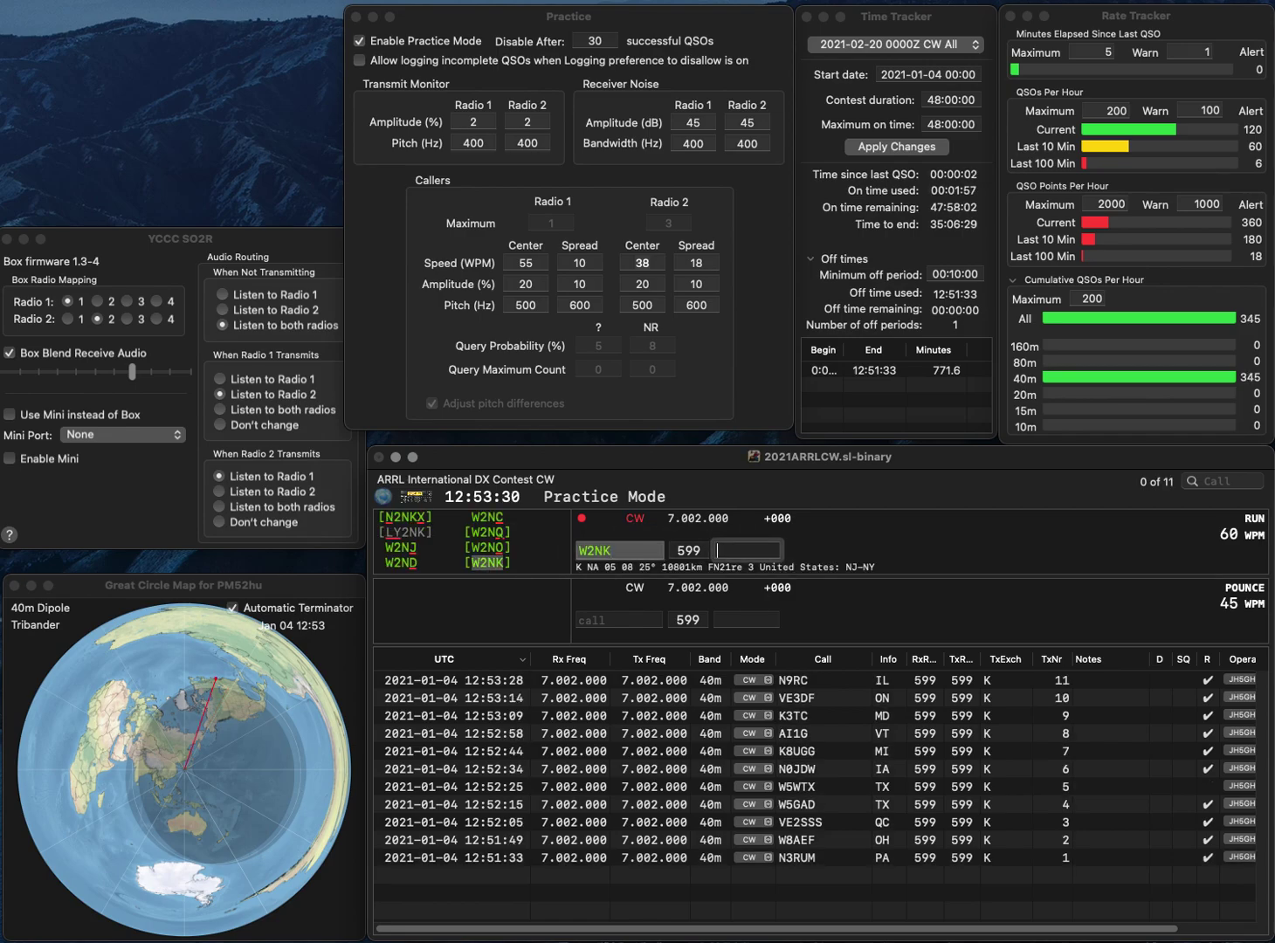
pyautogui.write('N')
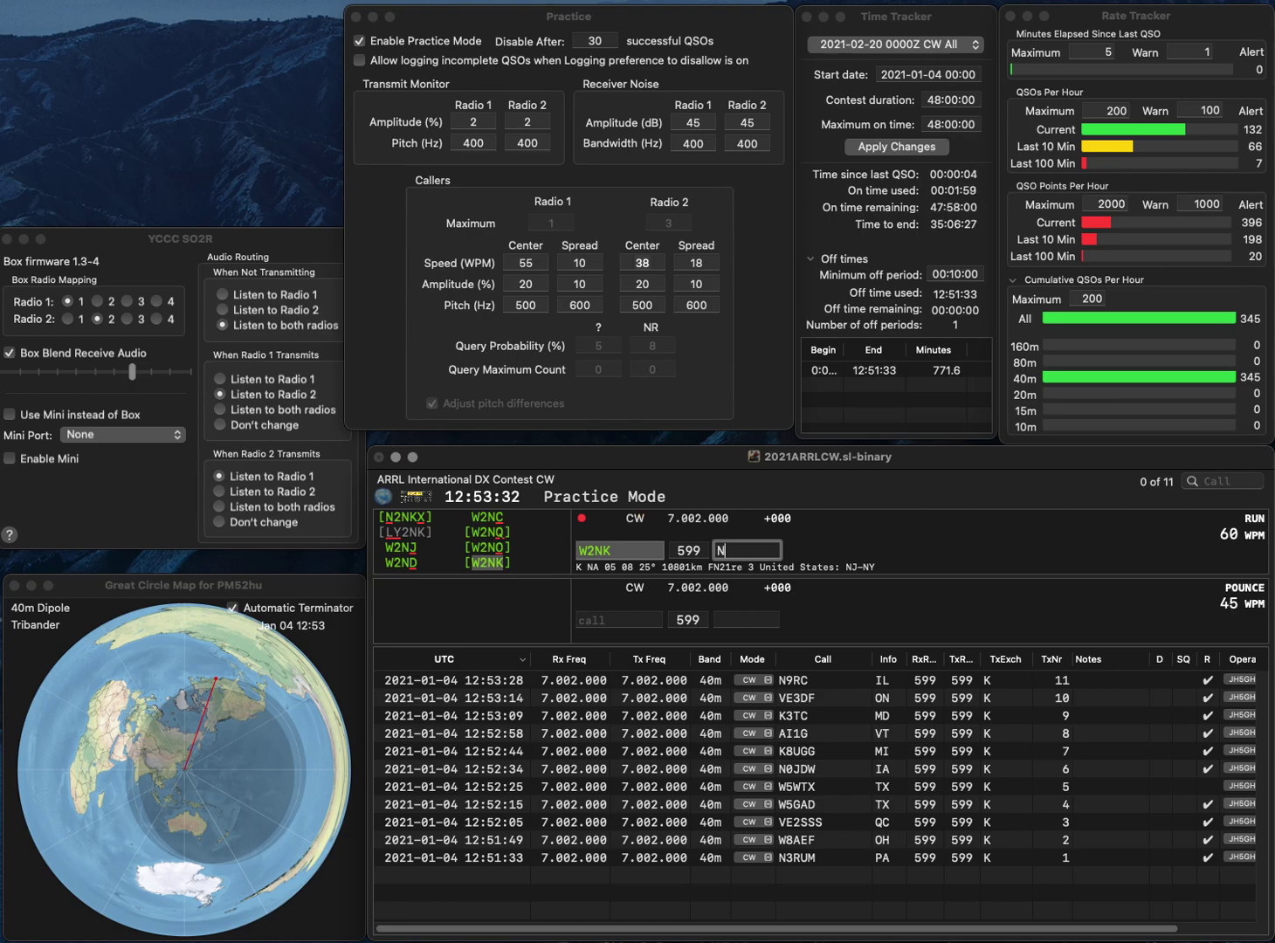
pyautogui.write('J')
pyautogui.press('Return')
pyautogui.write('KD1')
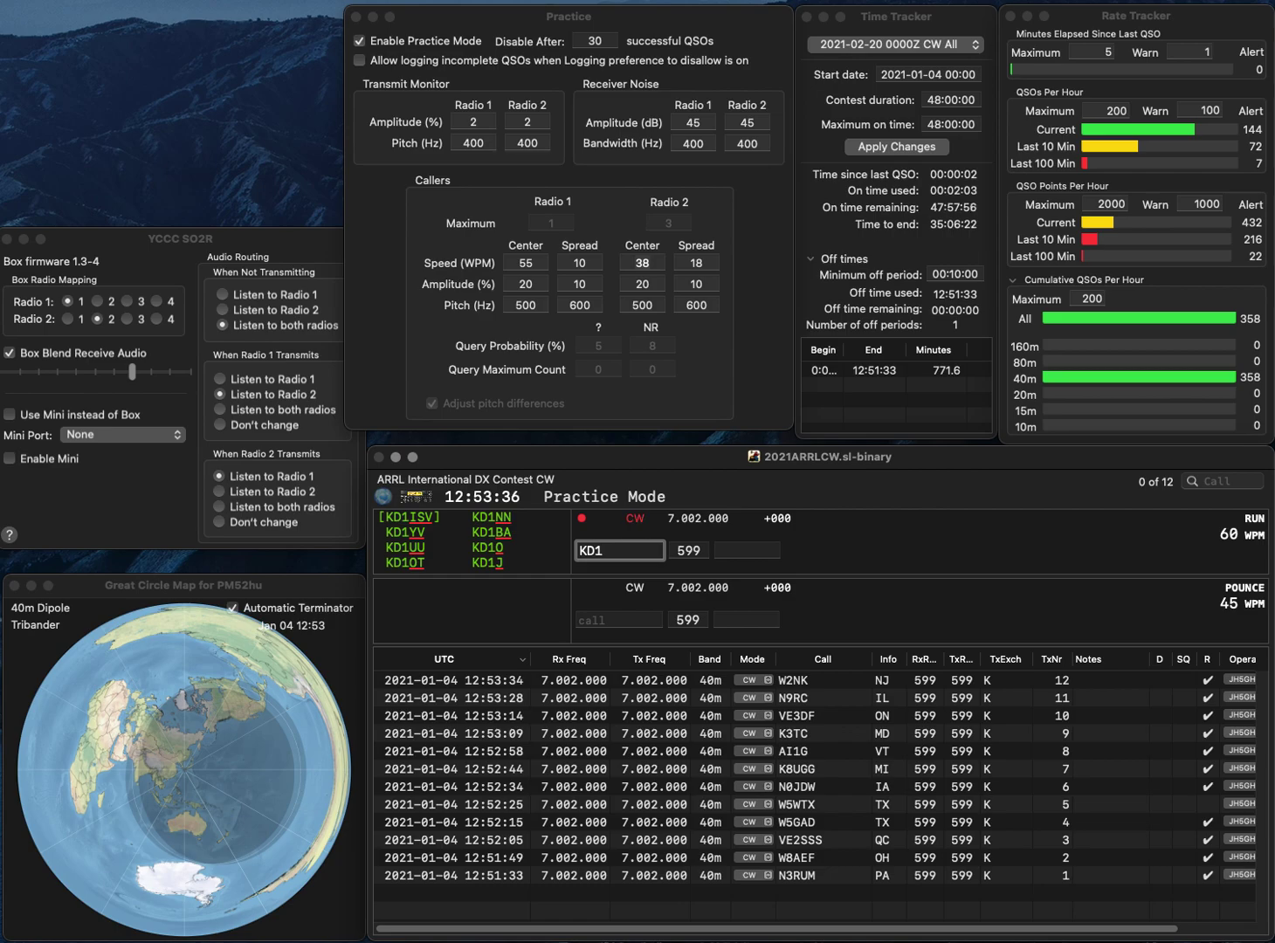
pyautogui.press('BackSpace')
pyautogui.write('B1UD')
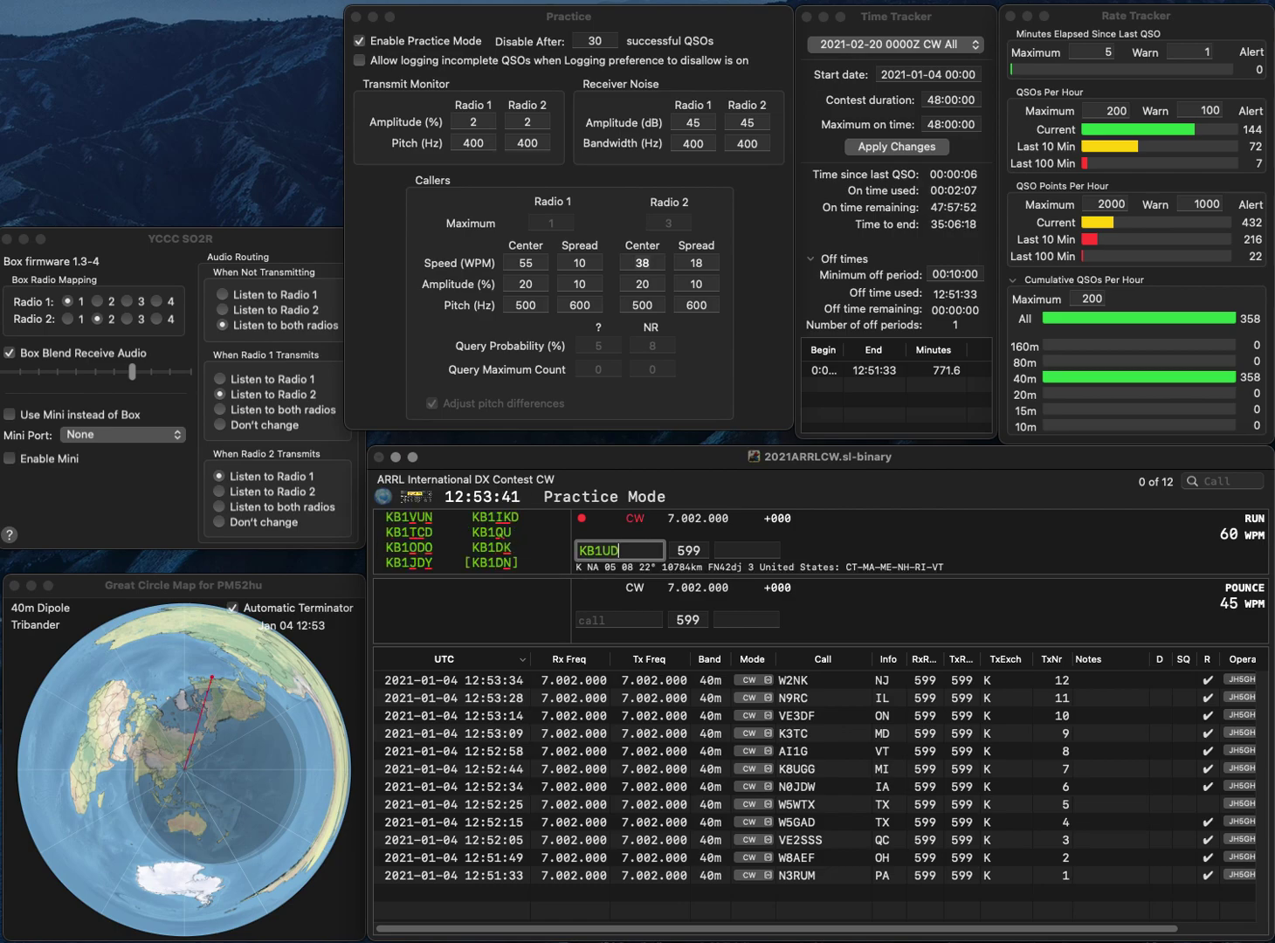
pyautogui.press('BackSpace')
pyautogui.write('SK')
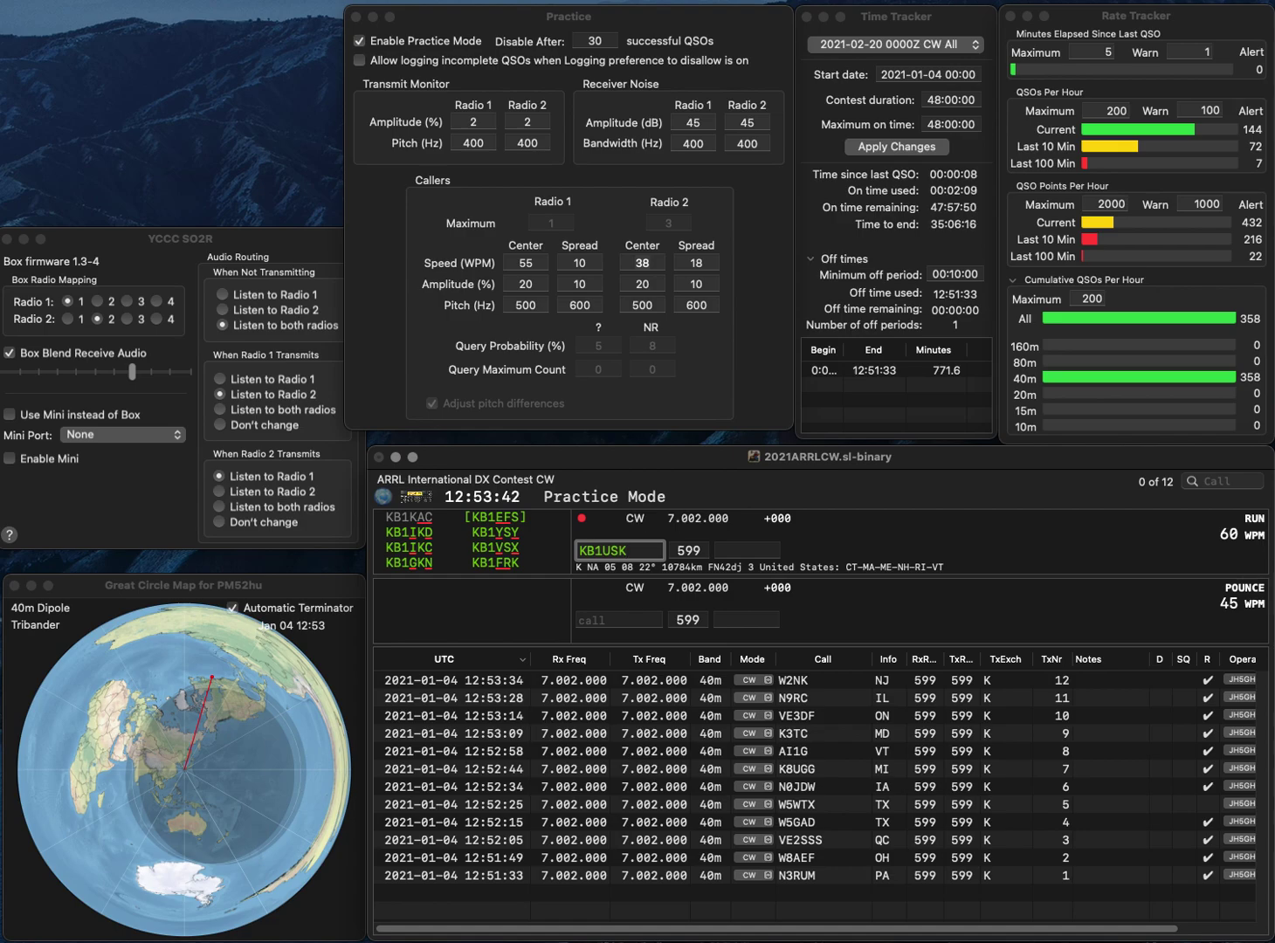
pyautogui.press('Left')
pyautogui.press('Left')
pyautogui.press('BackSpace')
pyautogui.write('V')
pyautogui.press('Delete')
pyautogui.press('BackSpace')
pyautogui.write('SX')
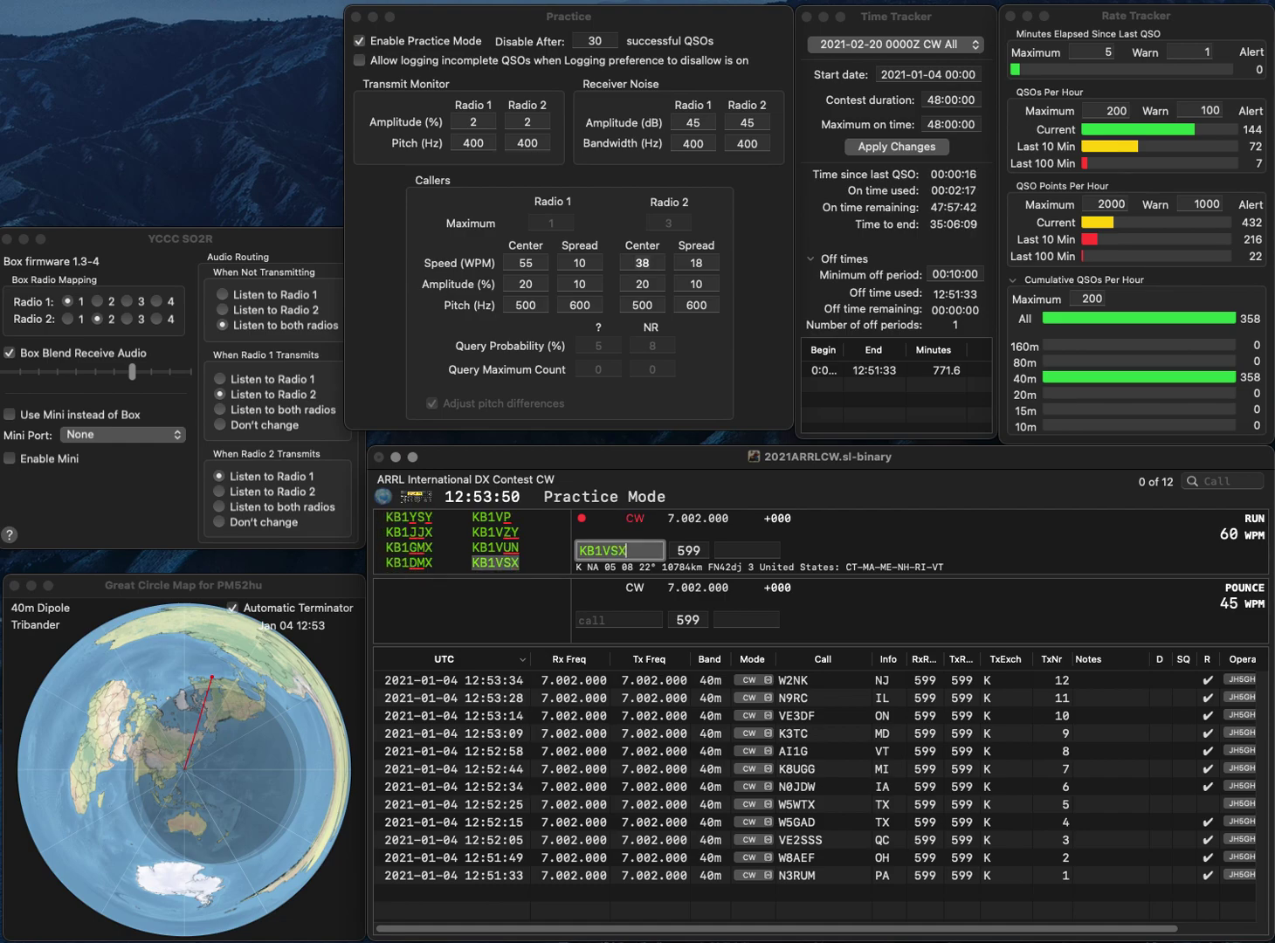
pyautogui.press('space')
pyautogui.write('CT')
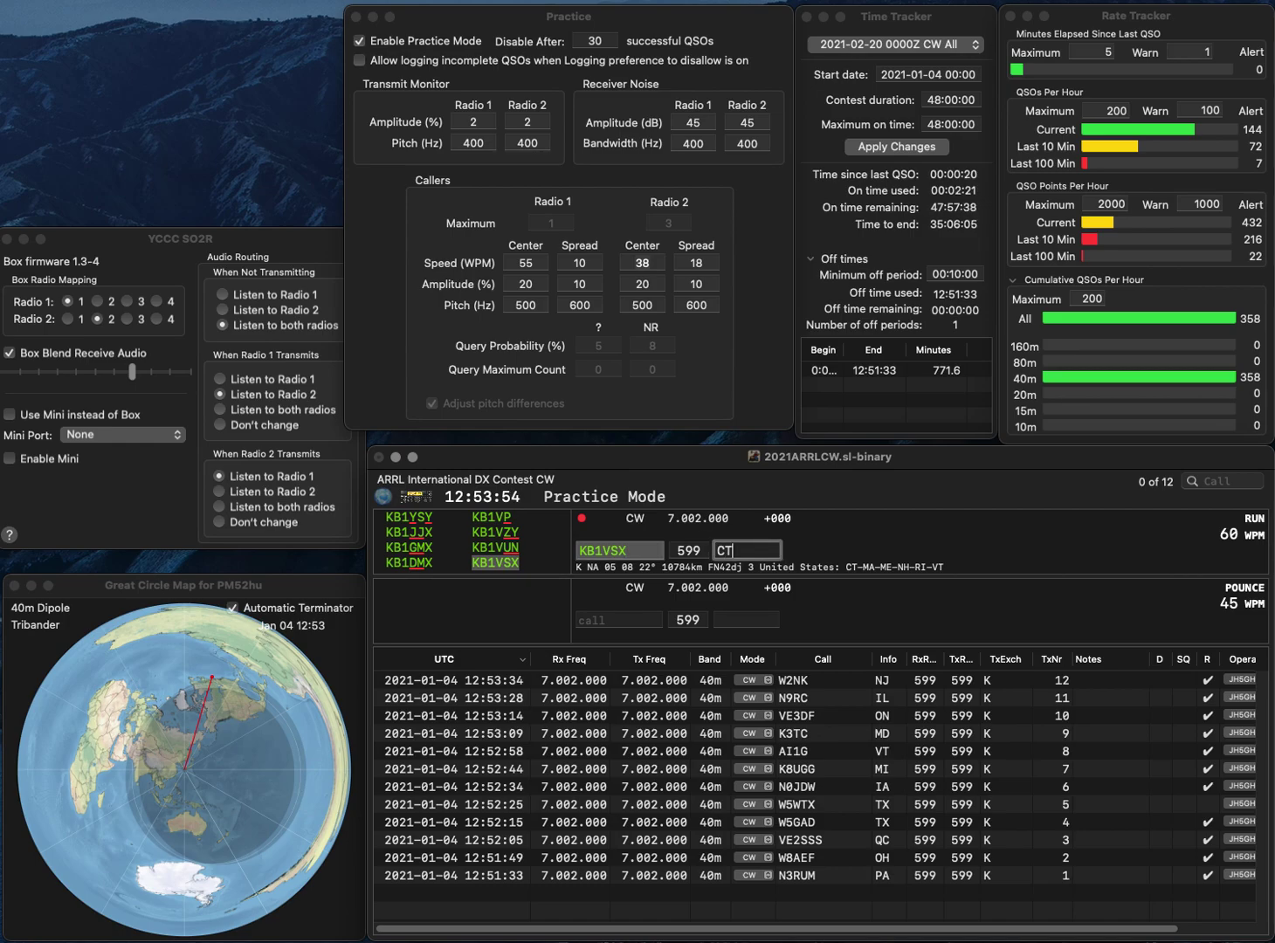
pyautogui.press('Return')
pyautogui.write('KD')
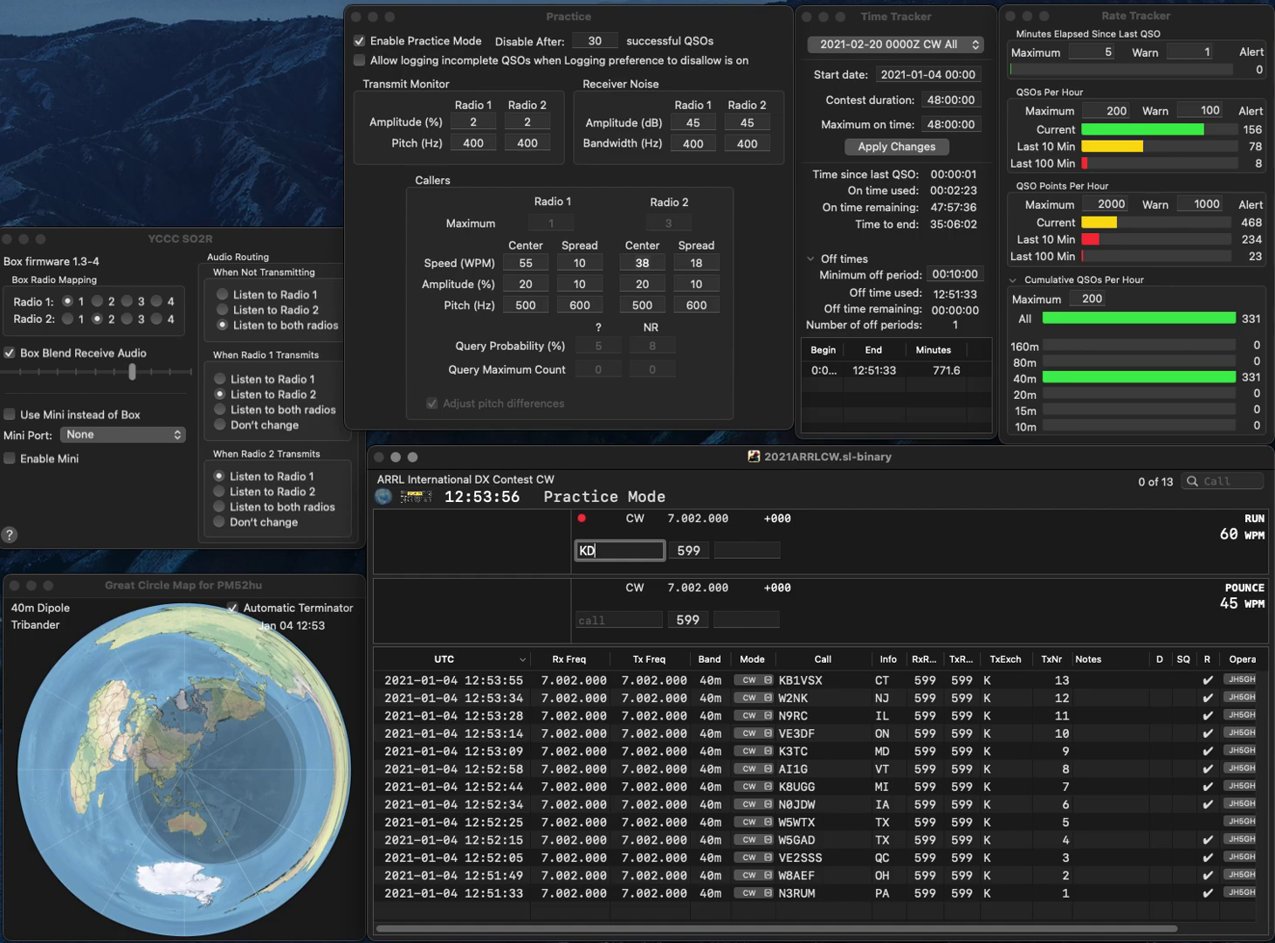
pyautogui.press('BackSpace')
pyautogui.write('B')
pyautogui.write('8ED')
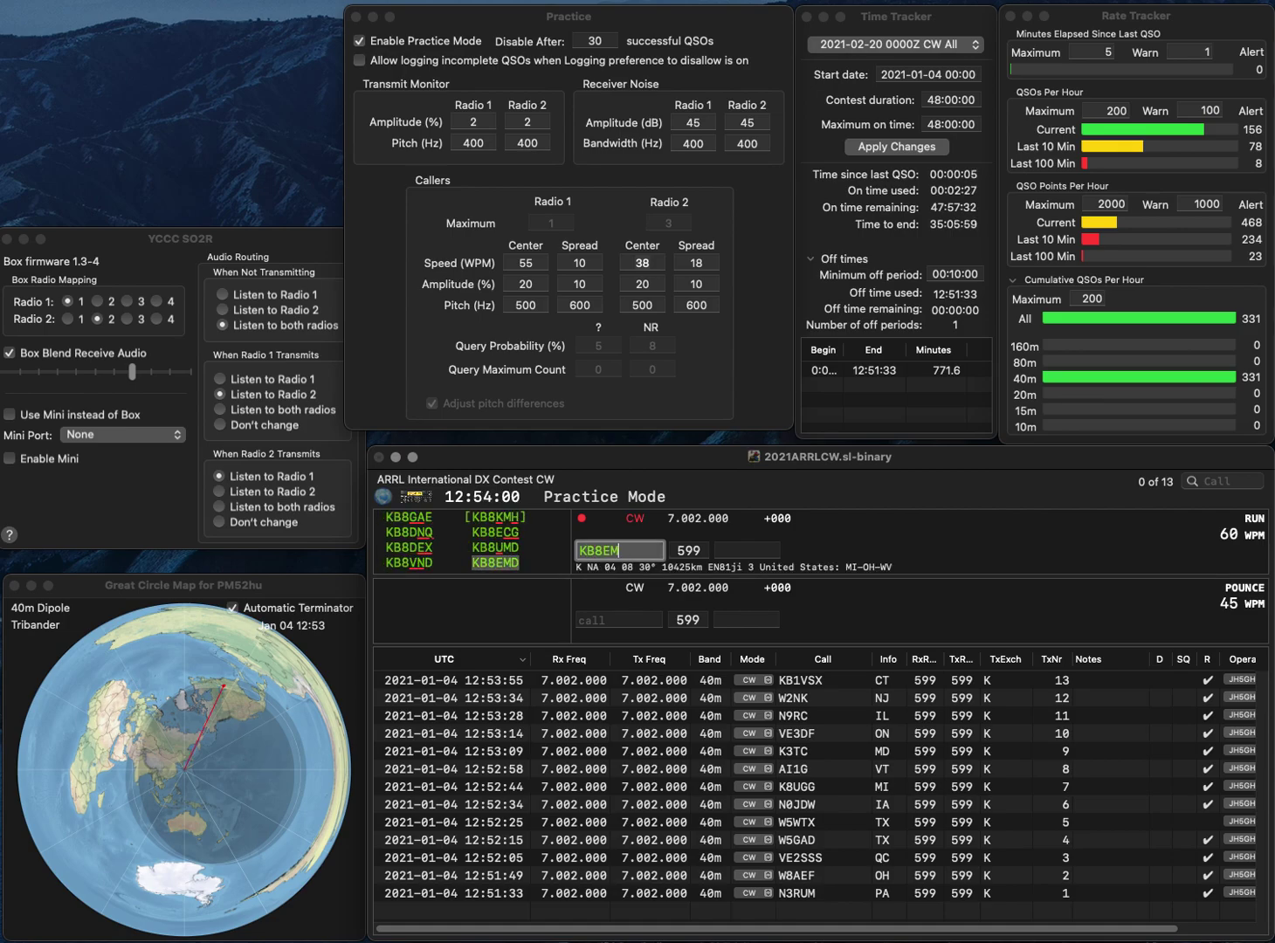
pyautogui.press('BackSpace')
pyautogui.write('MD')
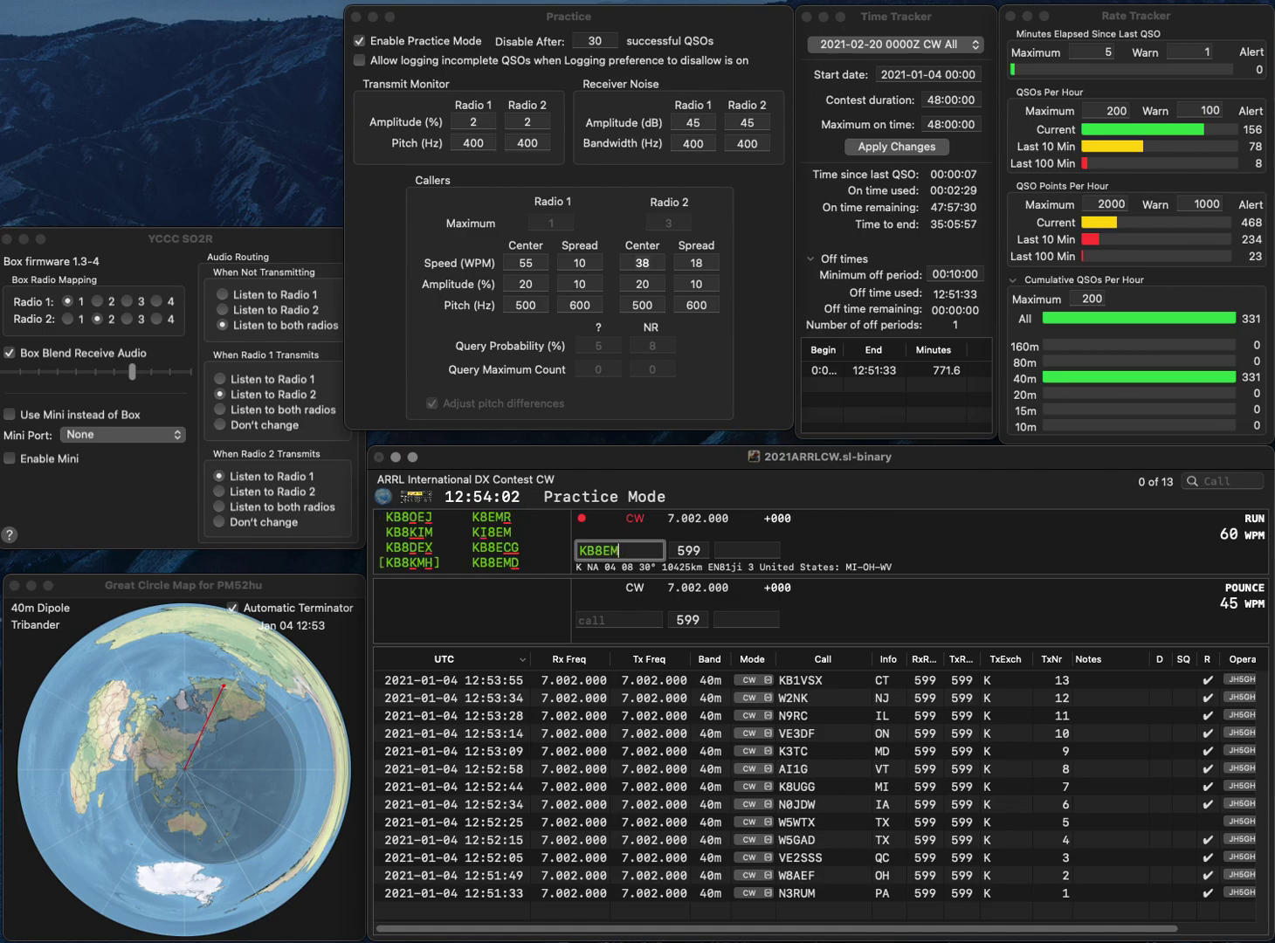
pyautogui.press('Return')
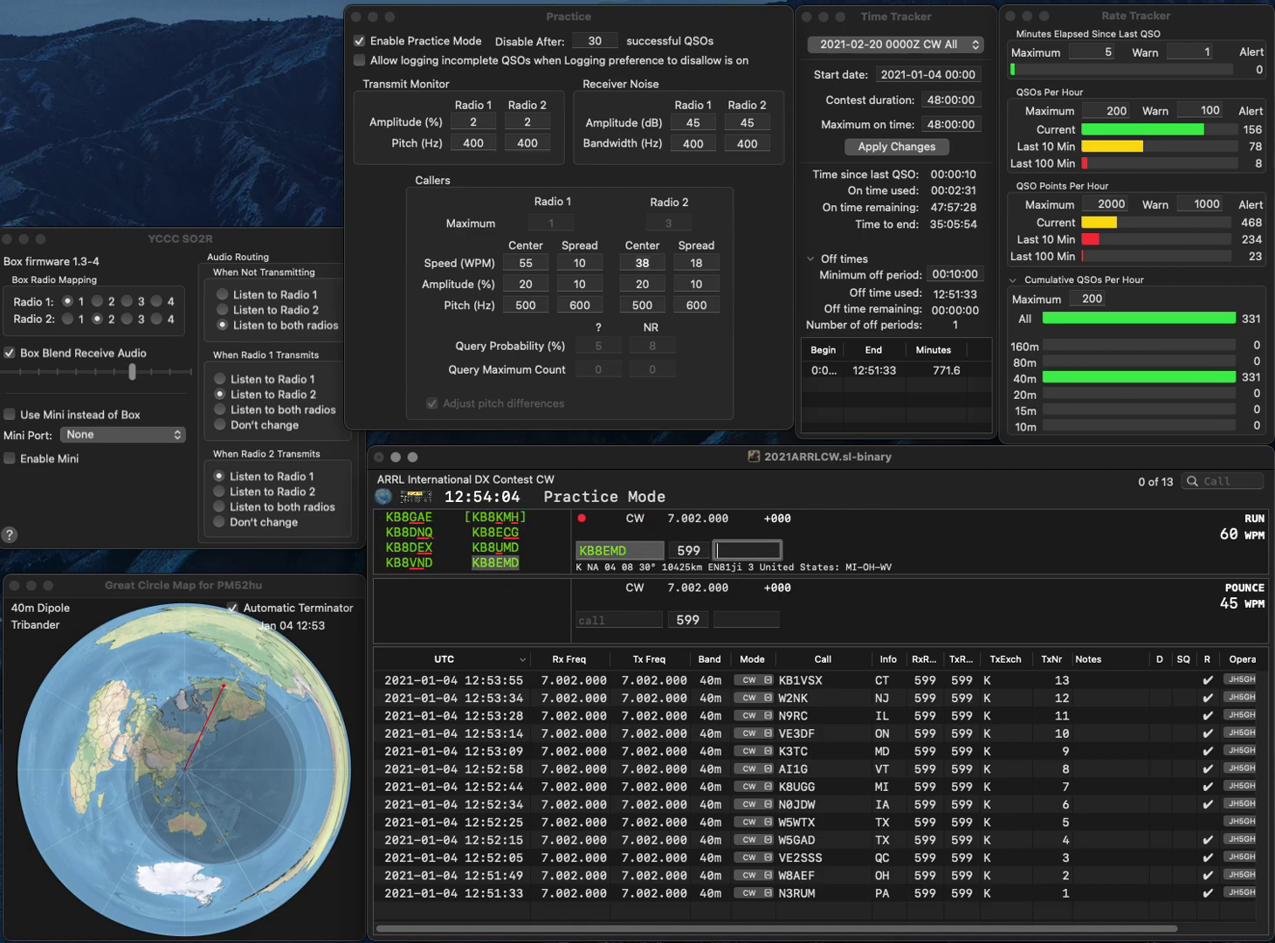
pyautogui.write('MI')
pyautogui.press('Return')
pyautogui.write('KT5ZD')
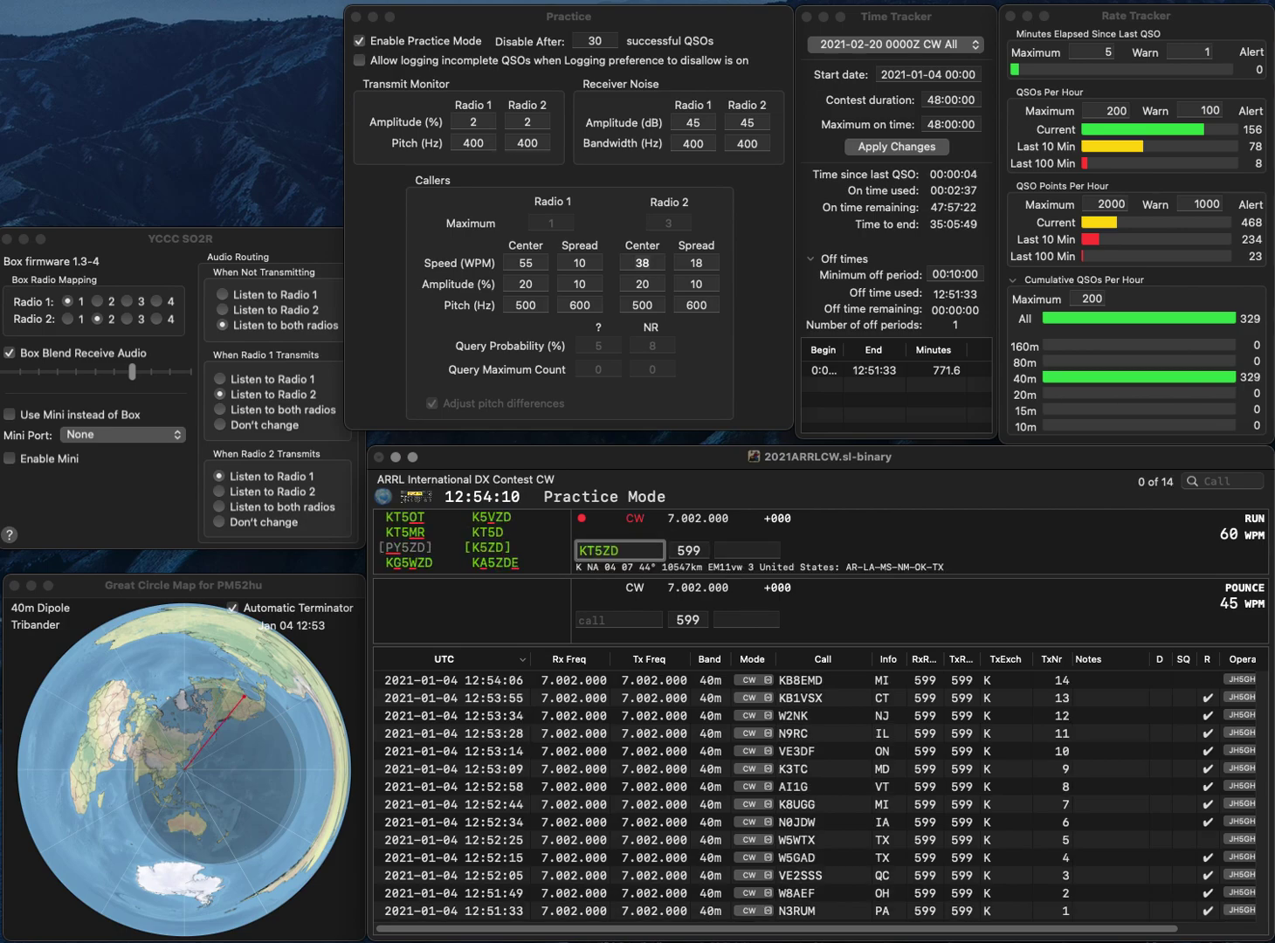
pyautogui.press('BackSpace')
pyautogui.write('B')
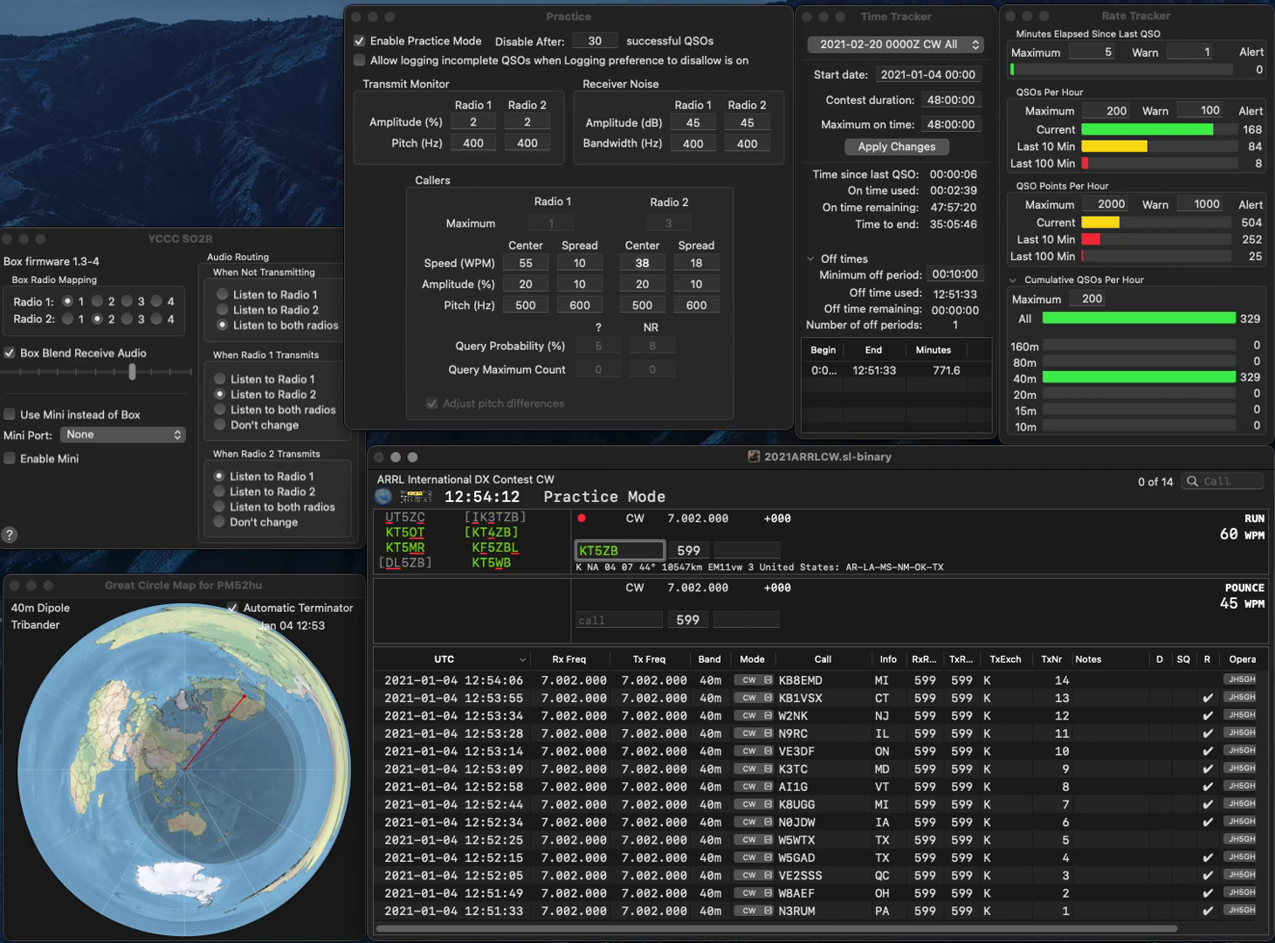
pyautogui.press('Left')
pyautogui.press('Left')
pyautogui.press('BackSpace')
pyautogui.write('4')
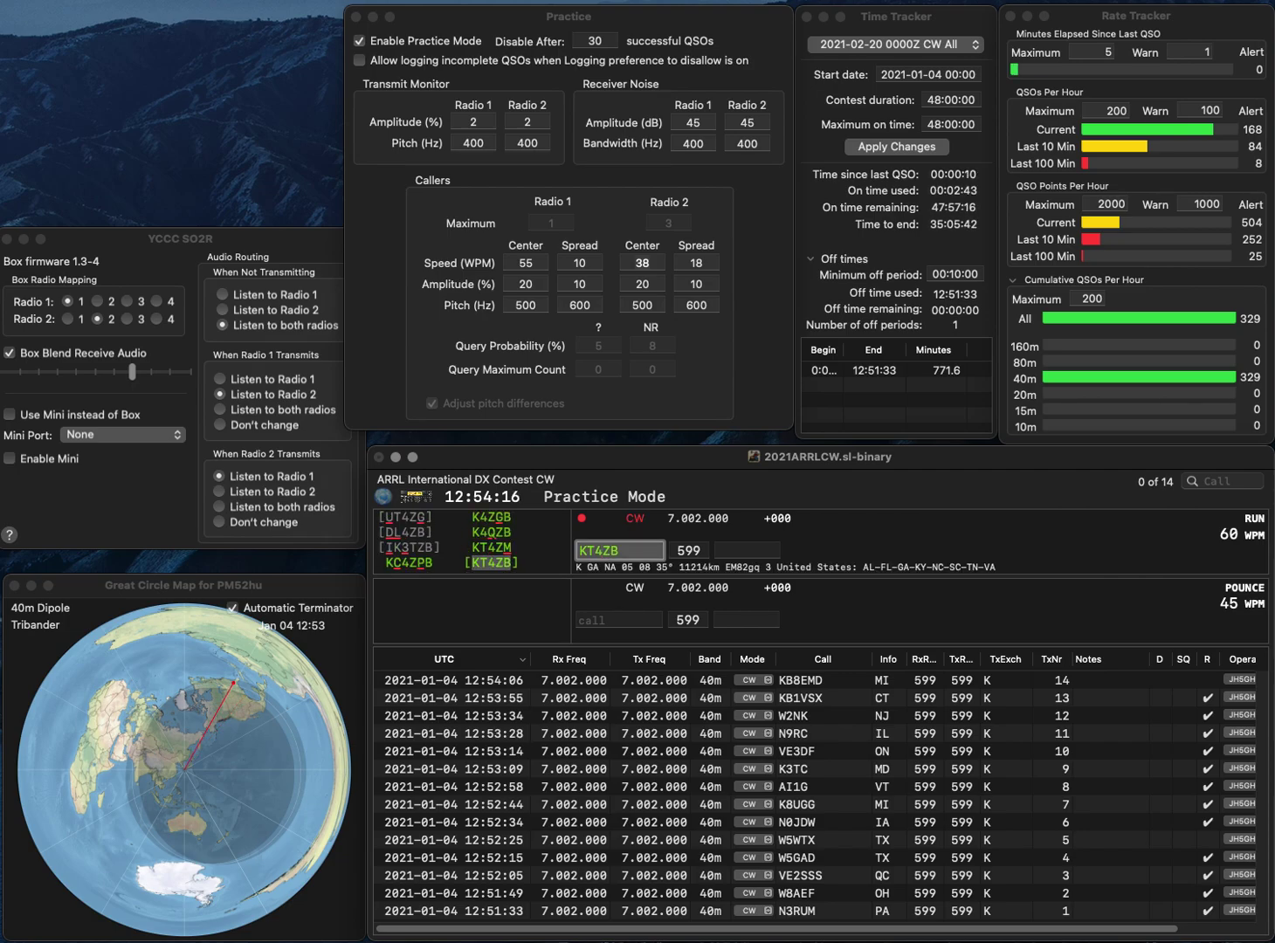
pyautogui.press('Return')
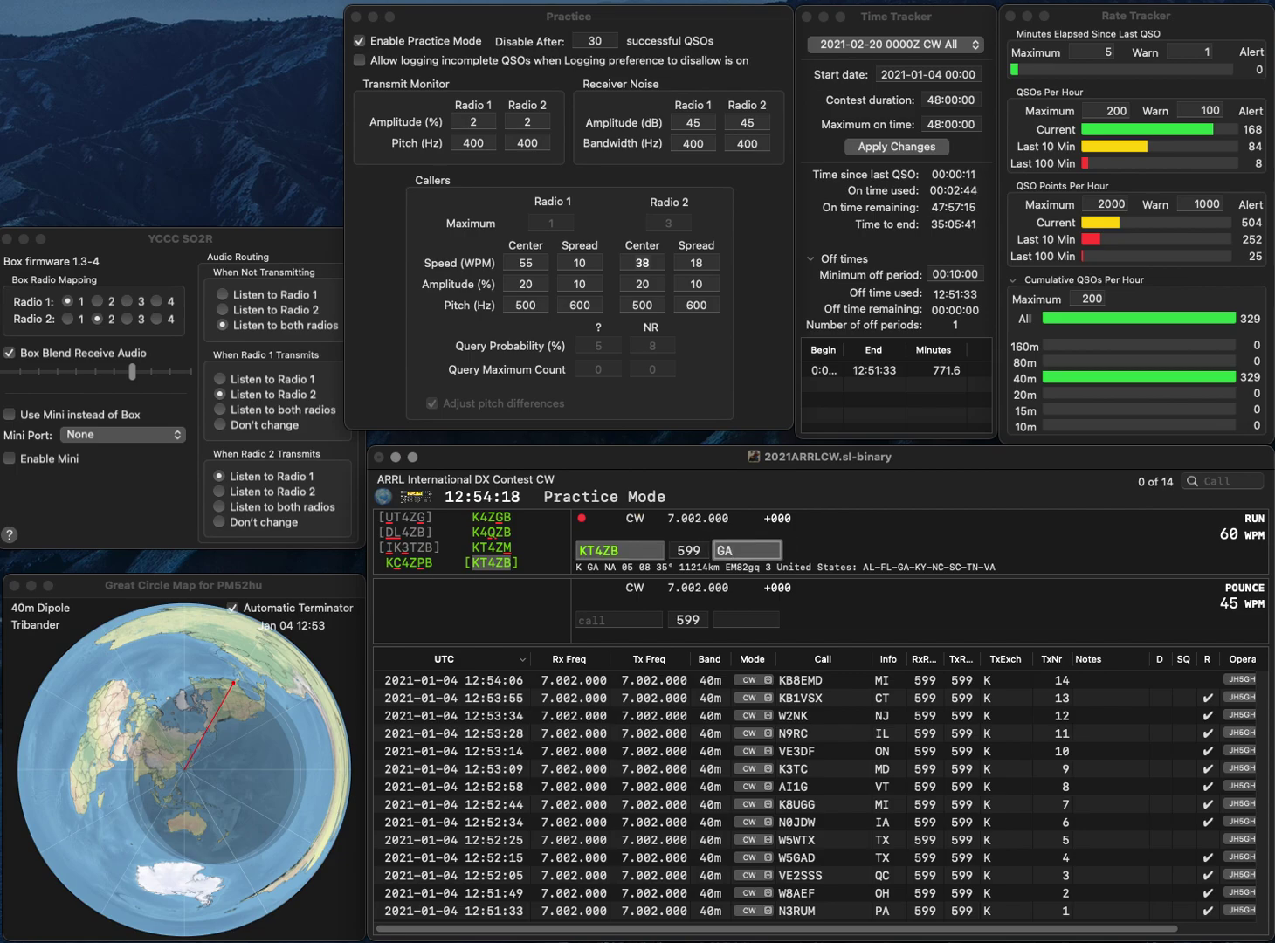
pyautogui.press('Return')
# Log a contact with KF5OMH on the run radio, with AR as the received exchange.
pyautogui.write('K')
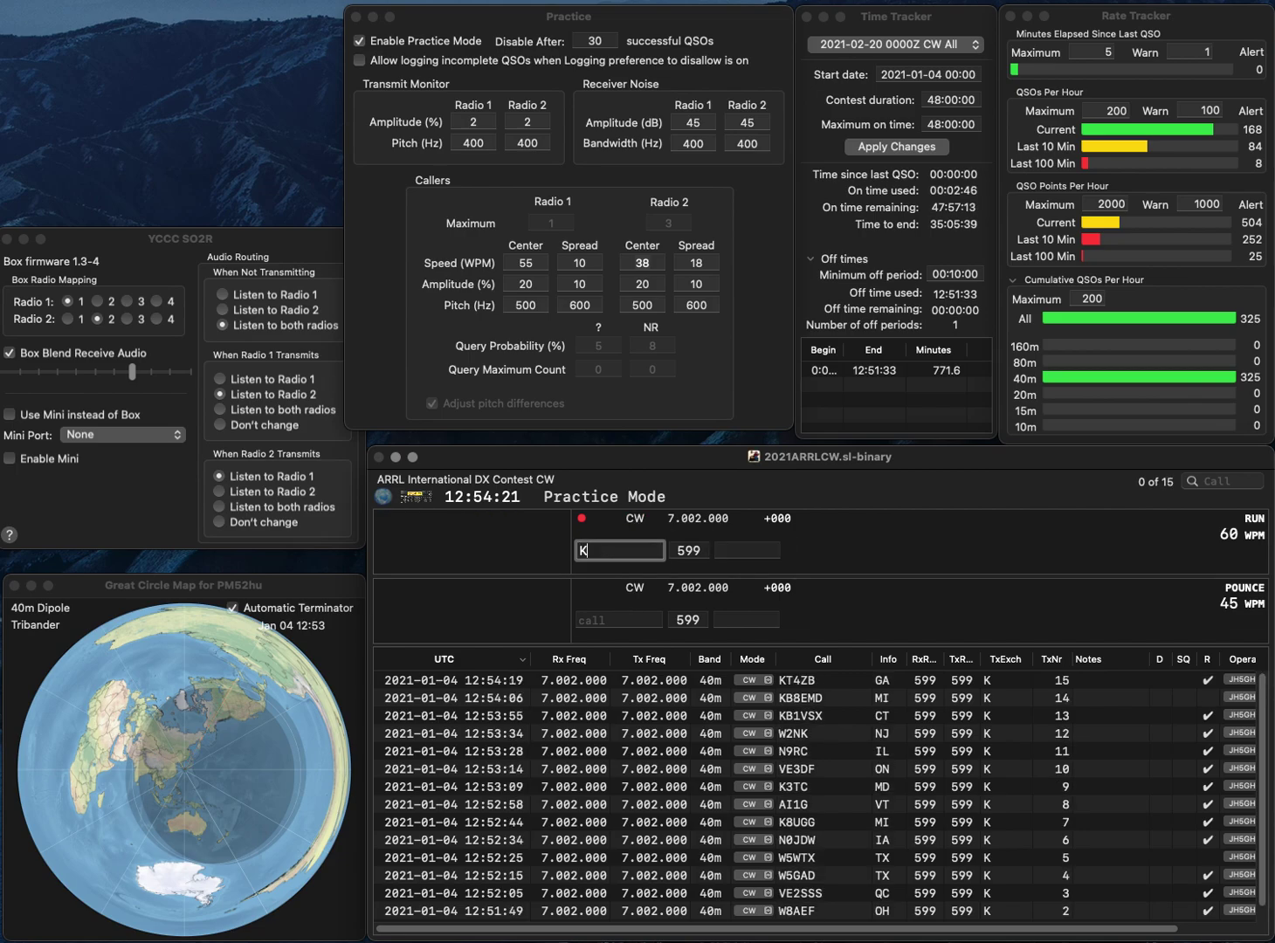
pyautogui.write('F5OMH')
pyautogui.press('Return')
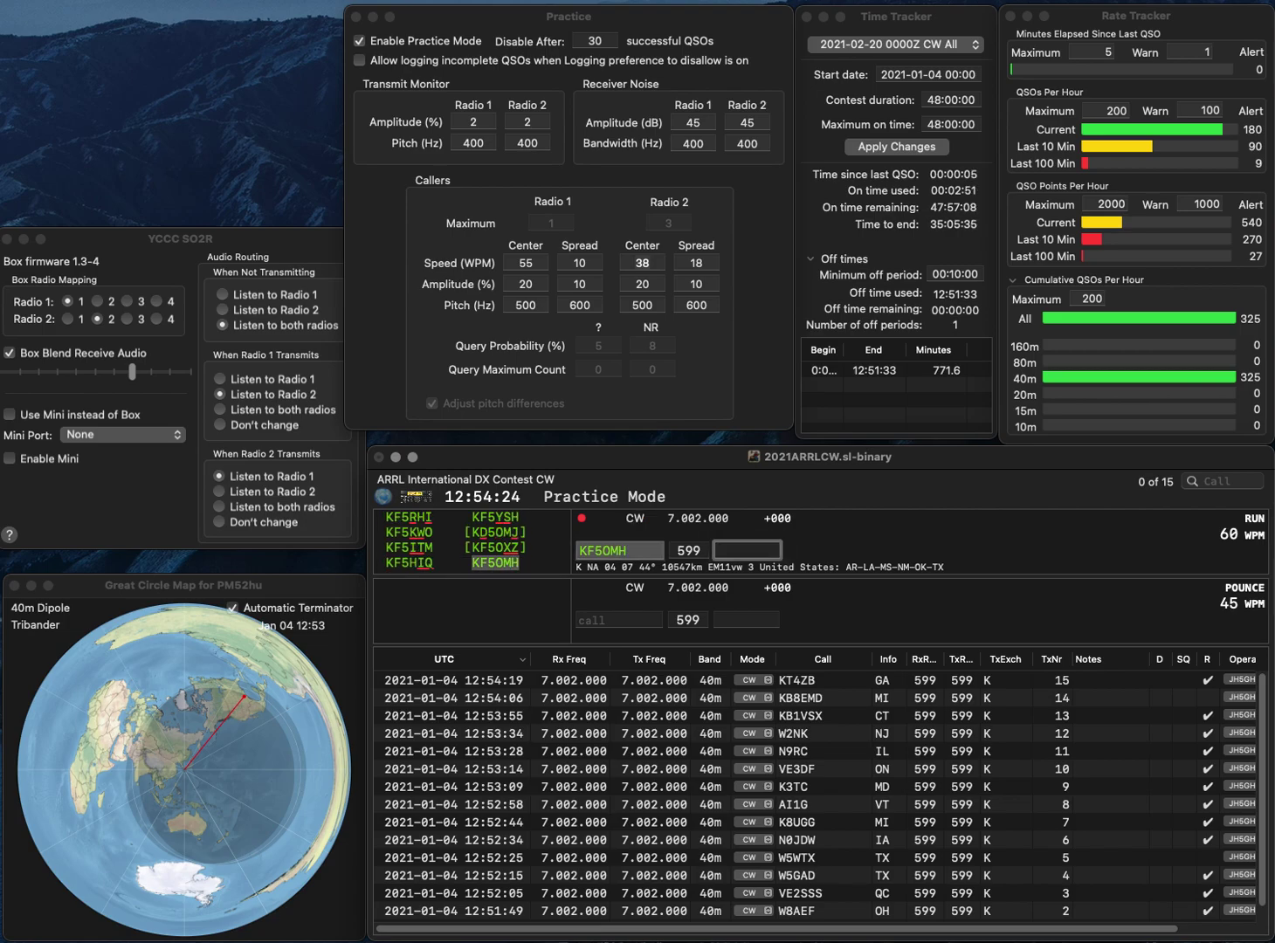
pyautogui.write('AR')
pyautogui.press('Return')
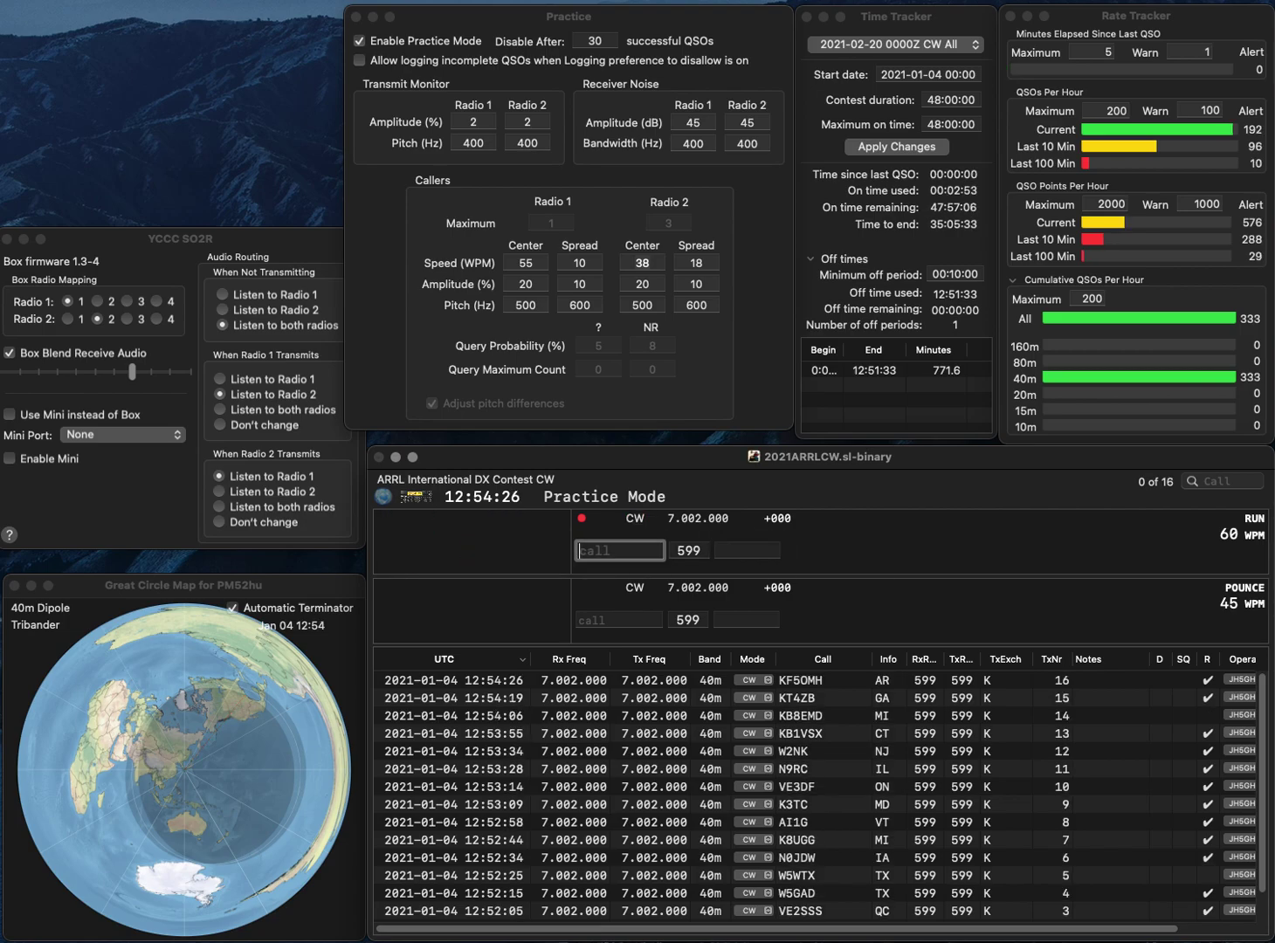
# Log a contact with KF5ZPL on the run radio, with AR as the received exchange.
pyautogui.write('KF5ZPL')
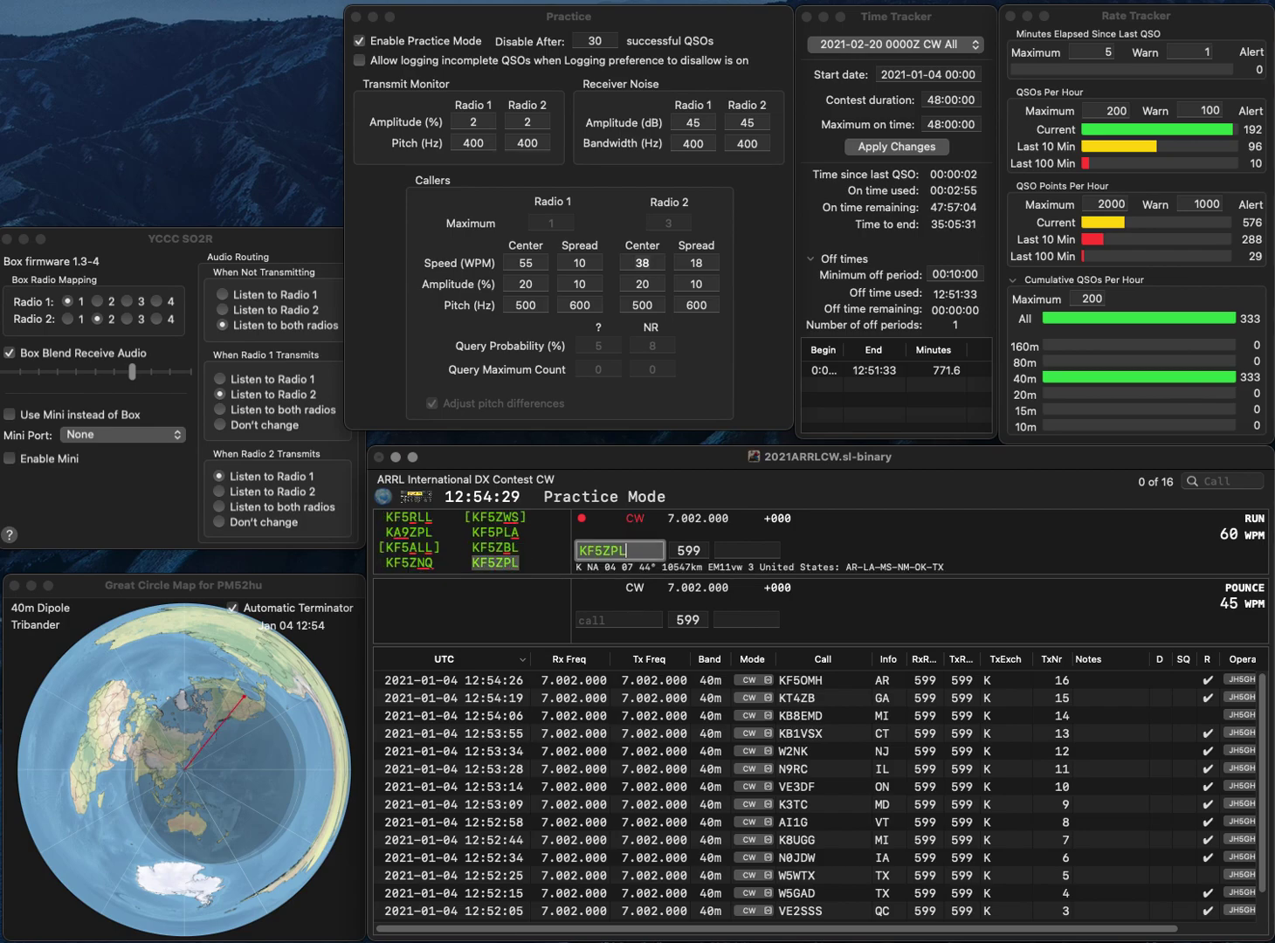
pyautogui.press('Return')
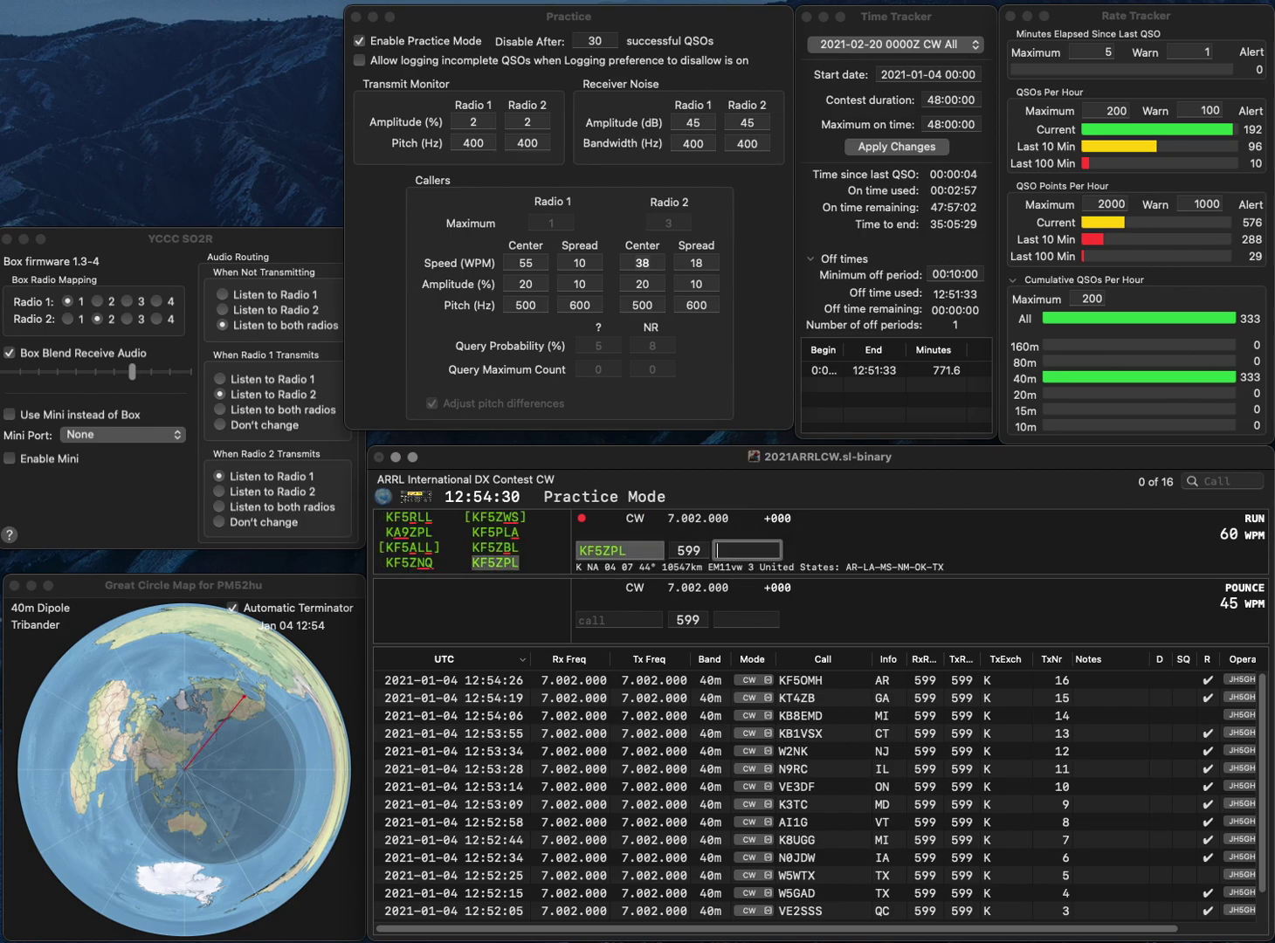
pyautogui.write('AR')
# Enter WB3FKP as the next caller's call sign on the run radio.
pyautogui.write('A')
pyautogui.write('6')
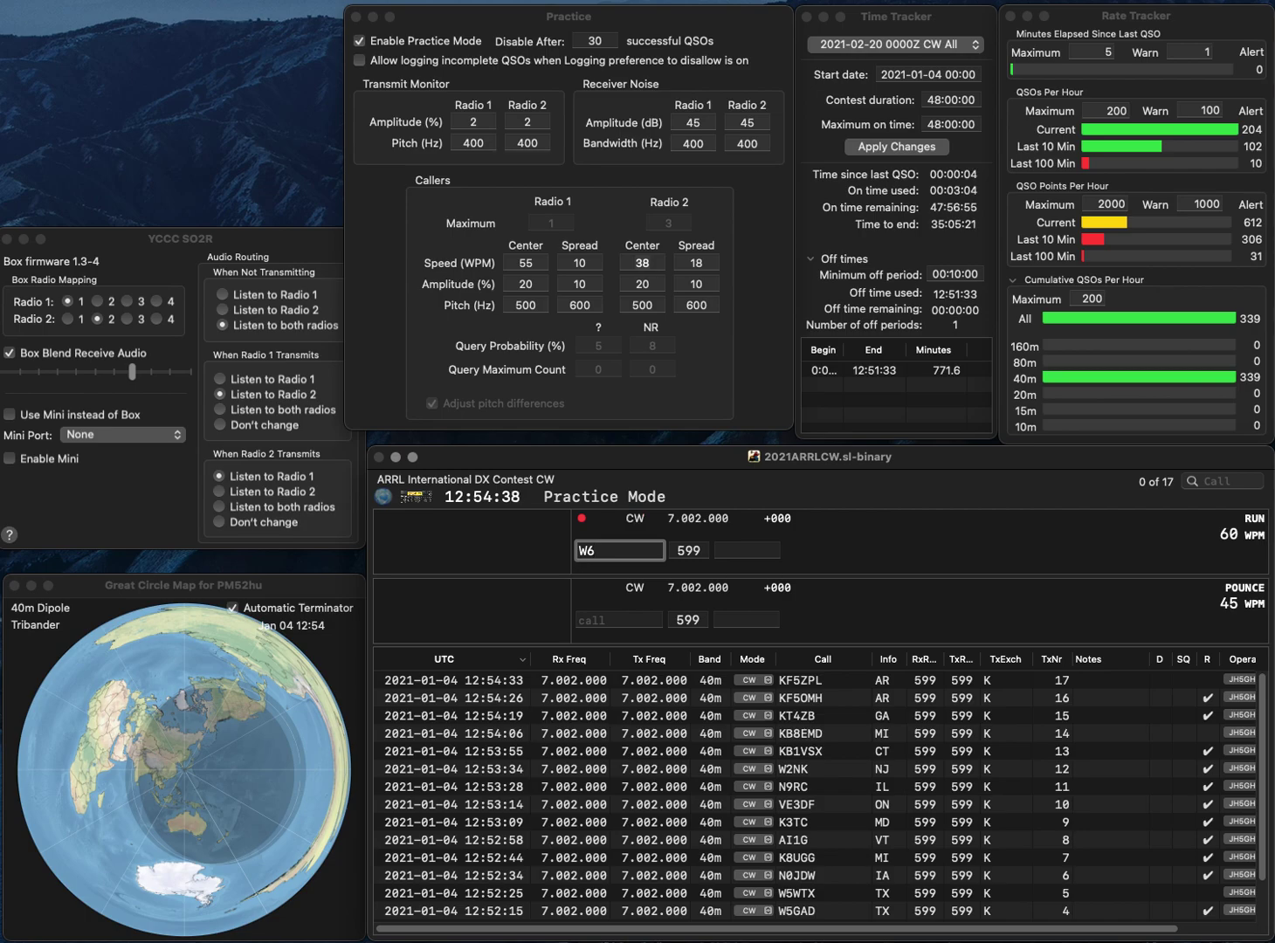
pyautogui.press('BackSpace')
pyautogui.write('B2')
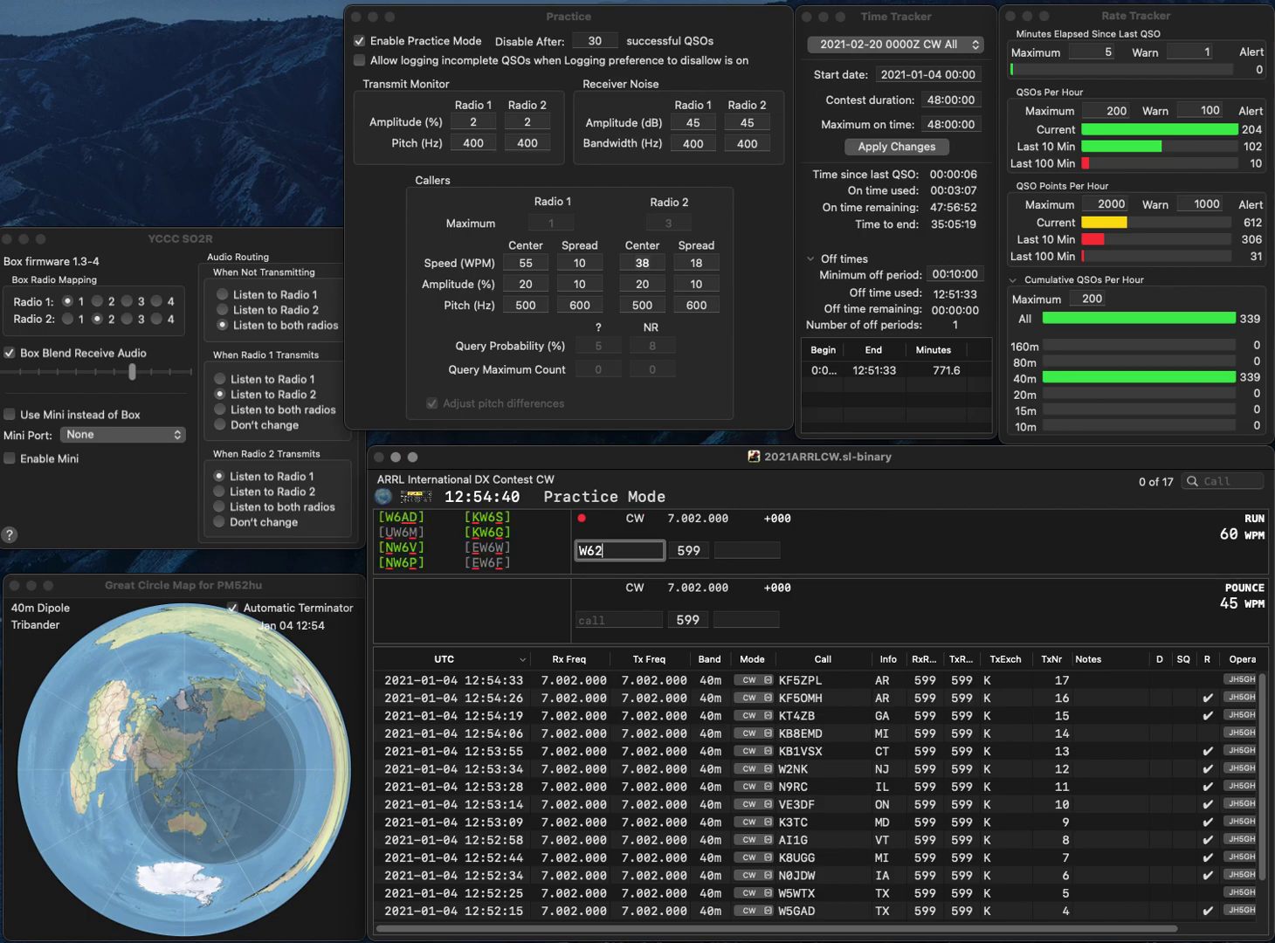
pyautogui.write('FKP')
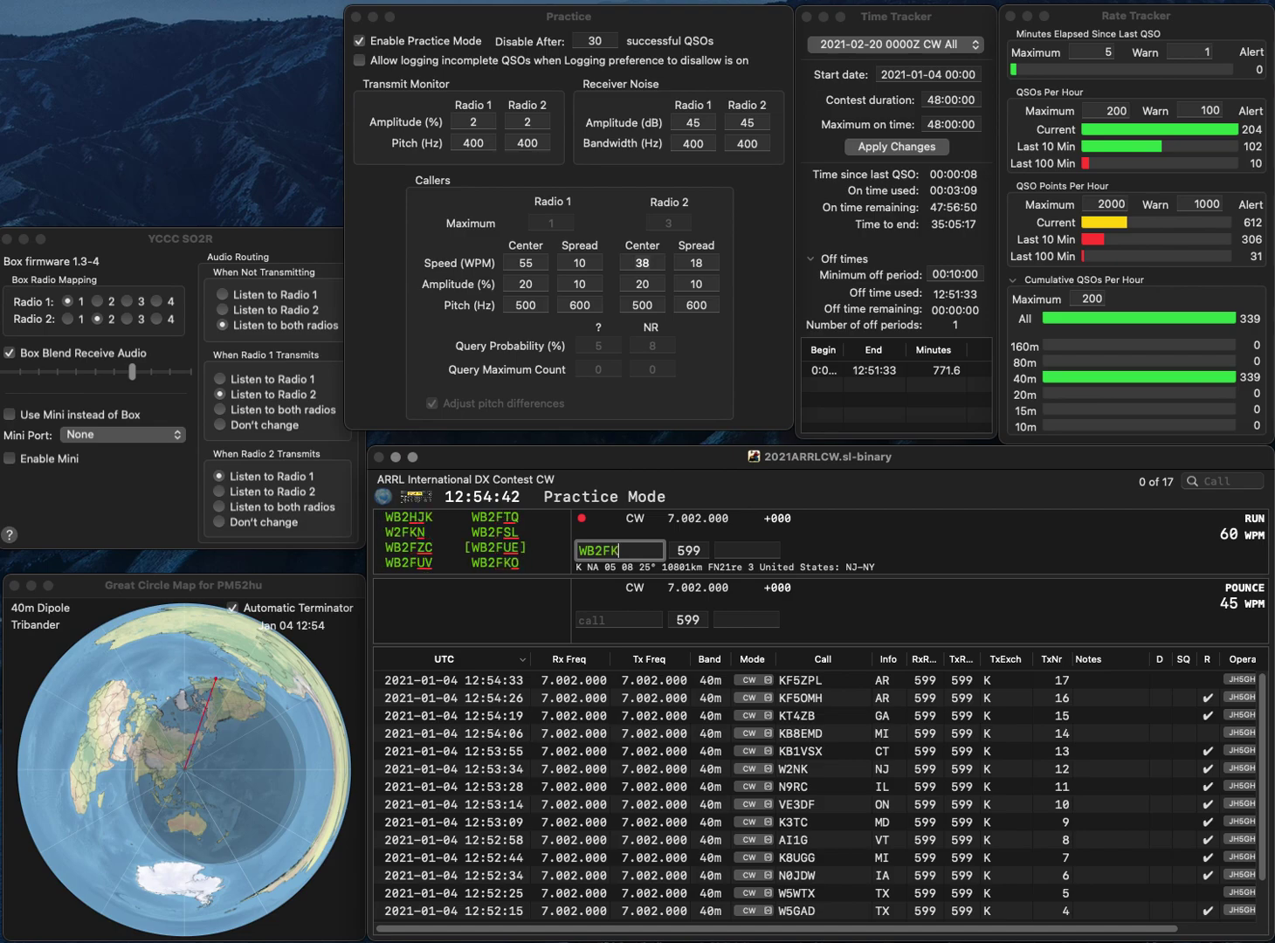
pyautogui.press('Left')
pyautogui.press('Left')
pyautogui.press('Left')
pyautogui.press('BackSpace')
pyautogui.write('3')
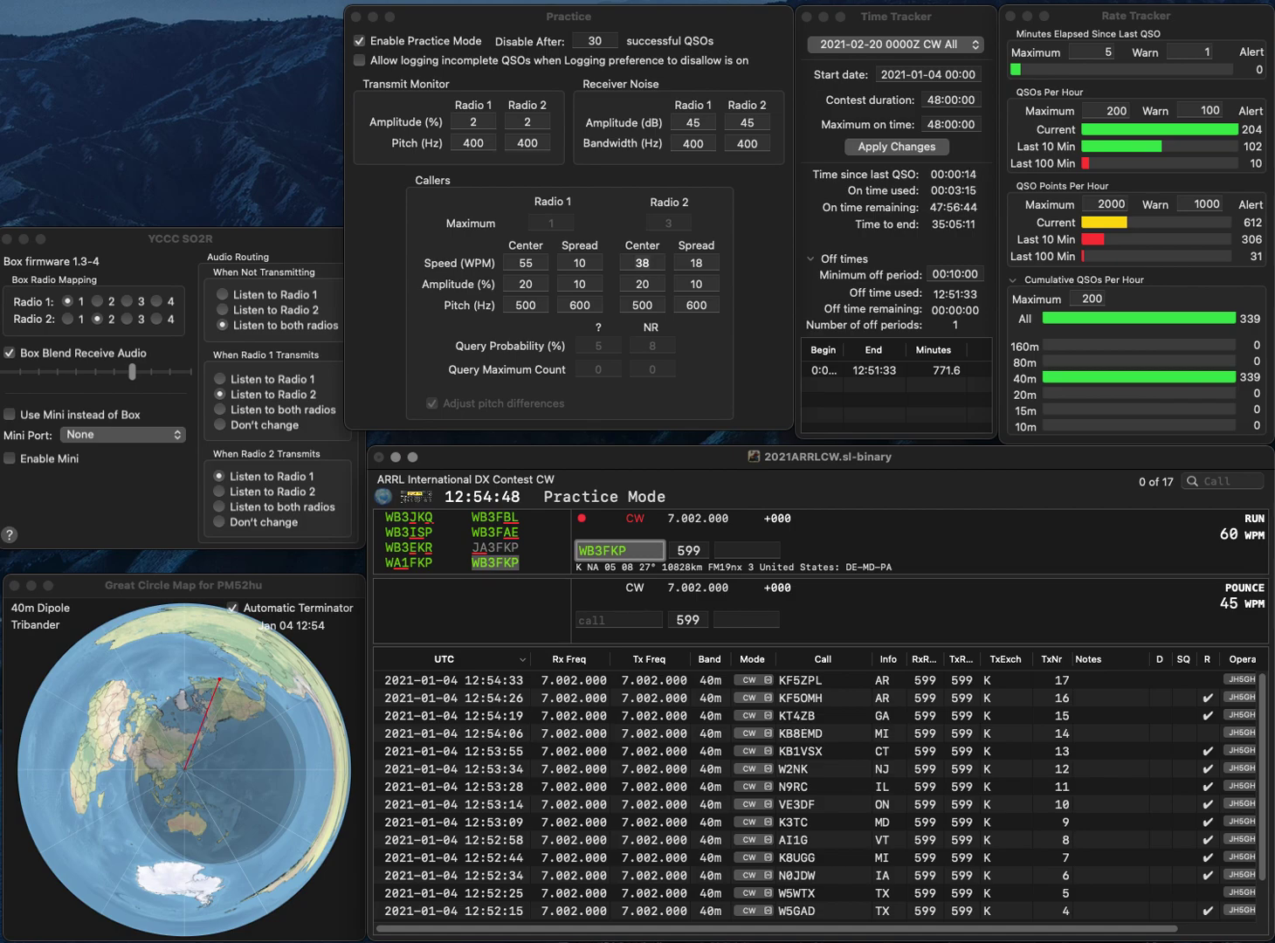
pyautogui.press('space')
pyautogui.write('DE')
pyautogui.press('Return')
pyautogui.write('WA3J')
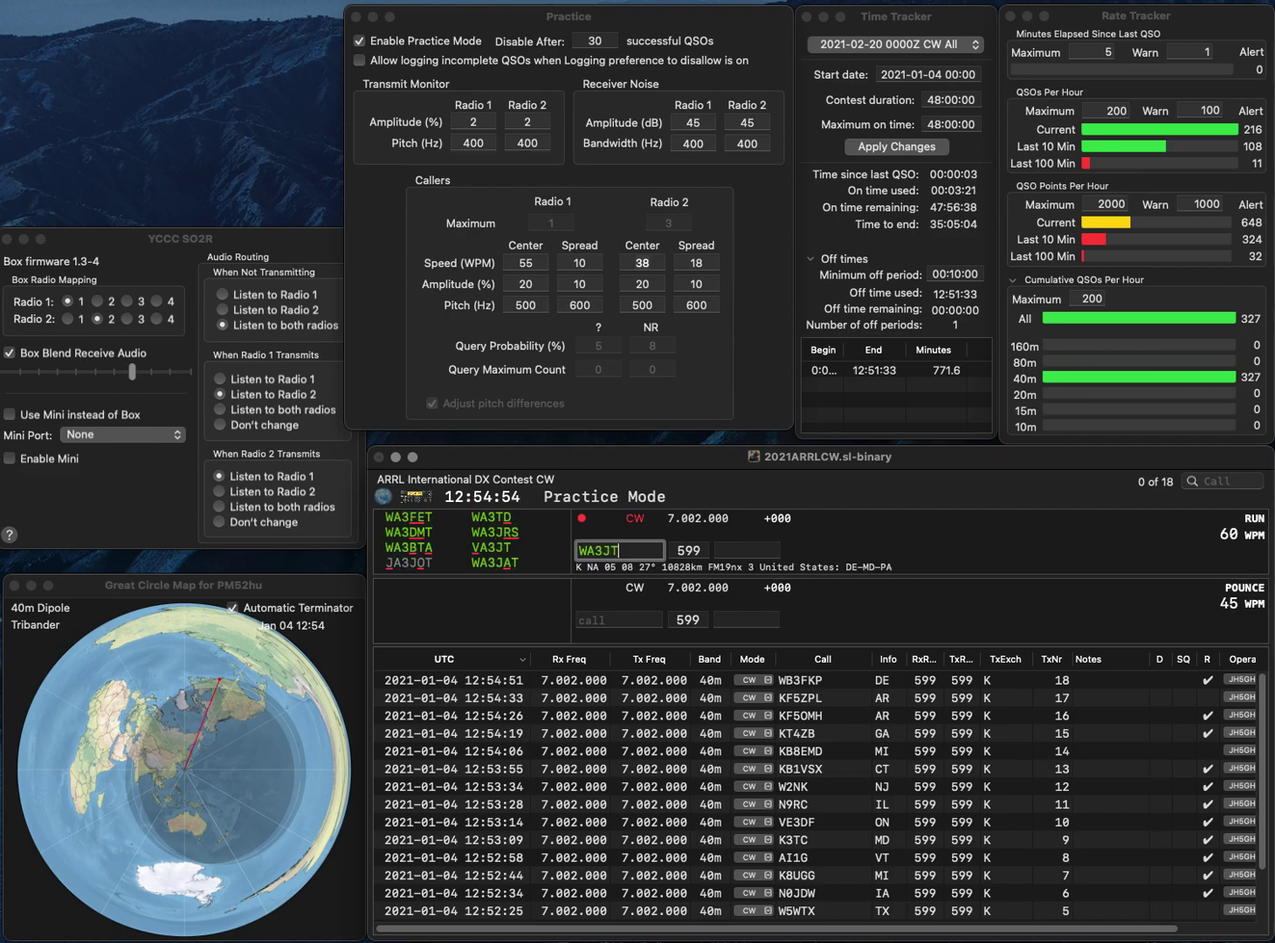
pyautogui.write('AT')
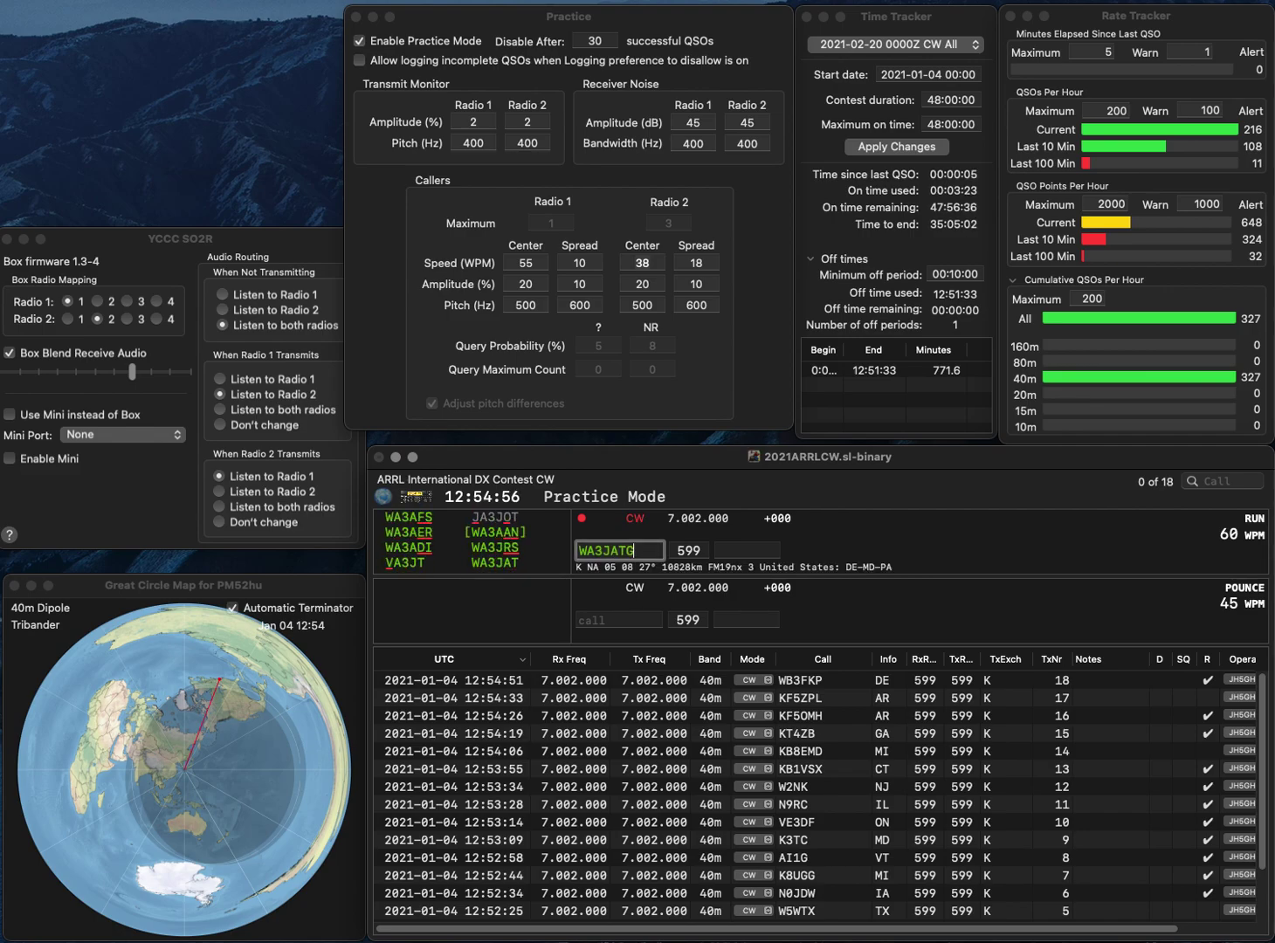
pyautogui.press('Return')
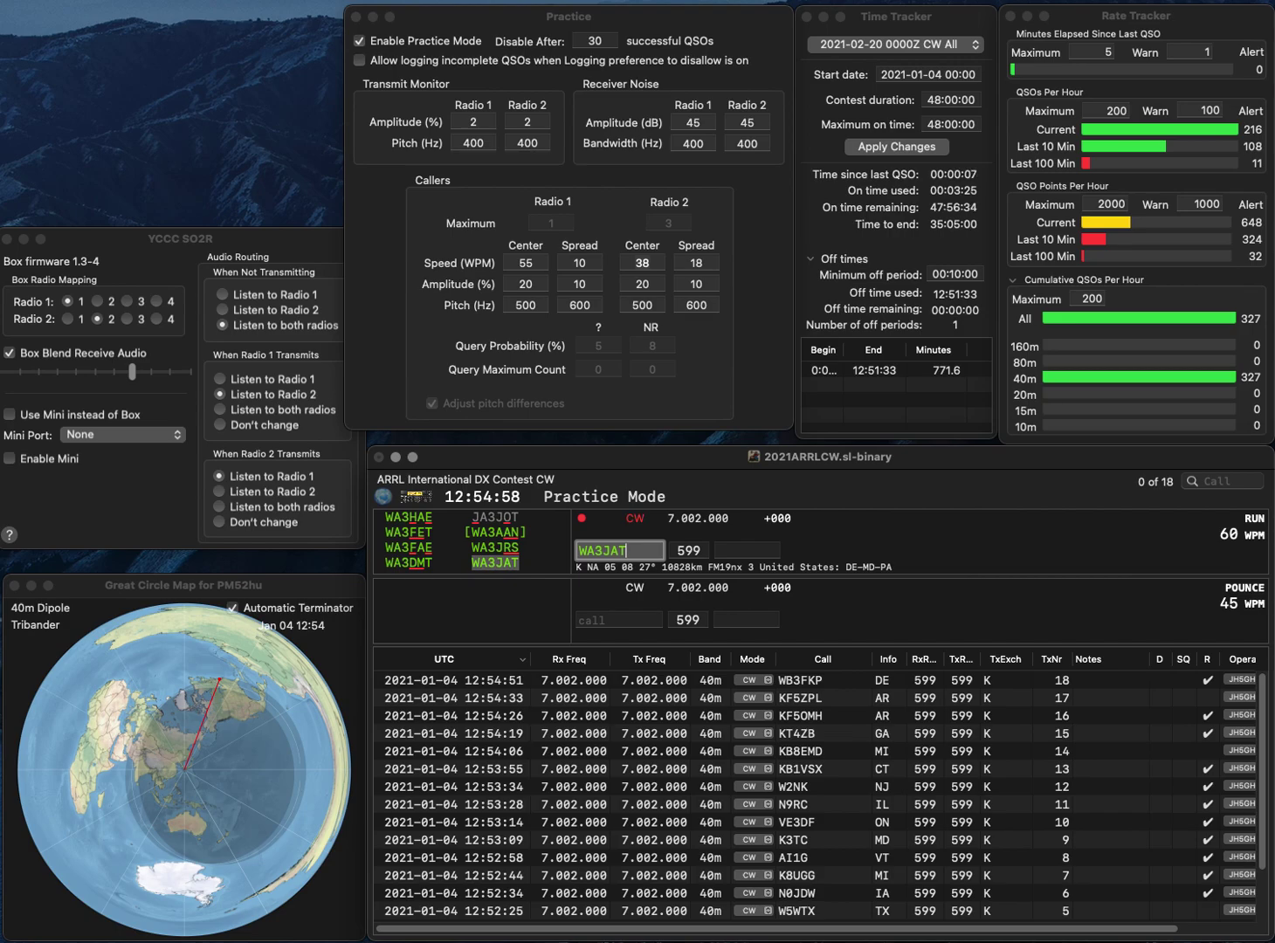
pyautogui.press('Tab')
pyautogui.write('PA')
pyautogui.press('Return')
pyautogui.write('K1LIK')
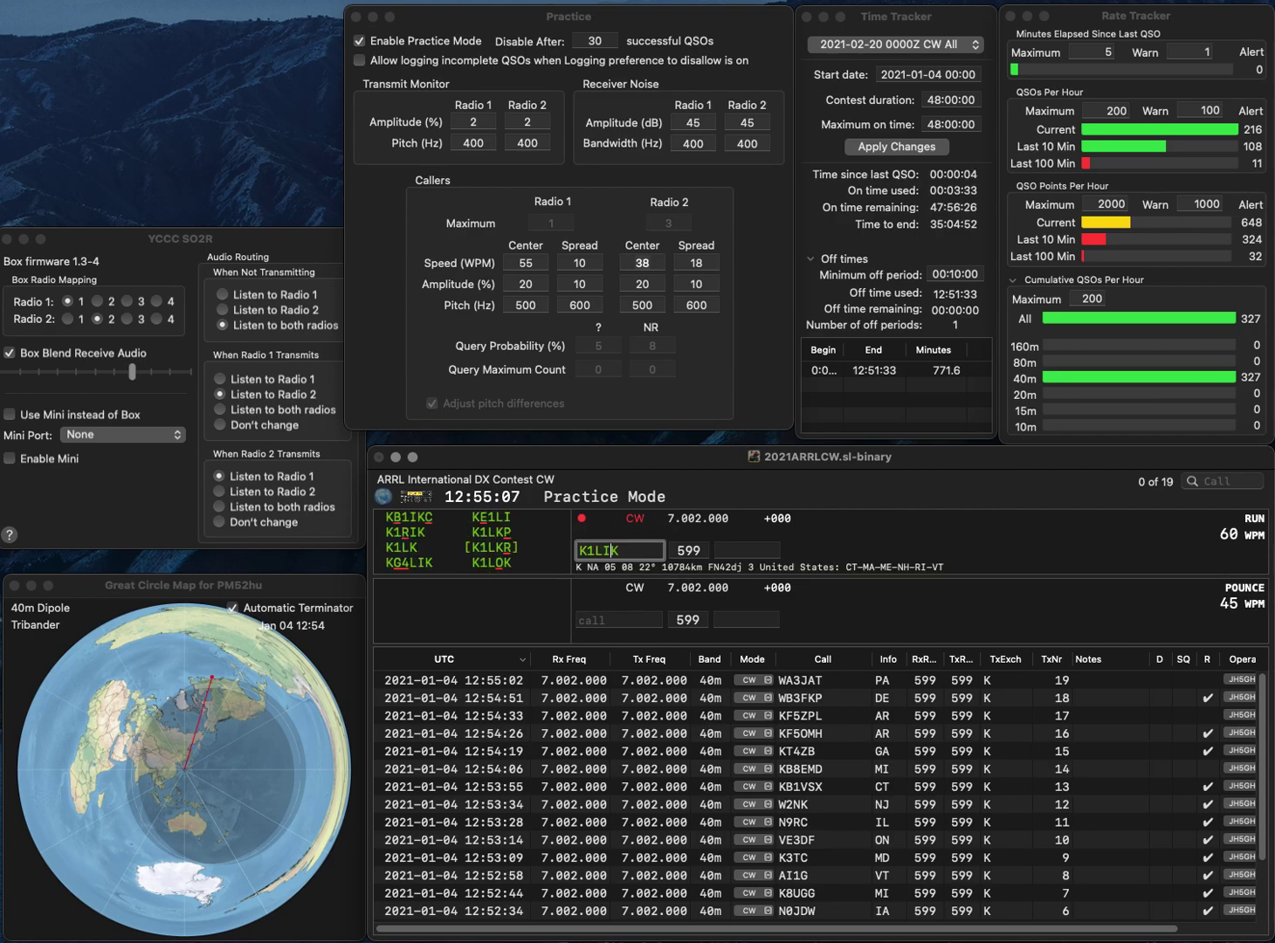
pyautogui.press('Left')
pyautogui.press('BackSpace')
pyautogui.write('R')
pyautogui.press('Return')
pyautogui.press('space')
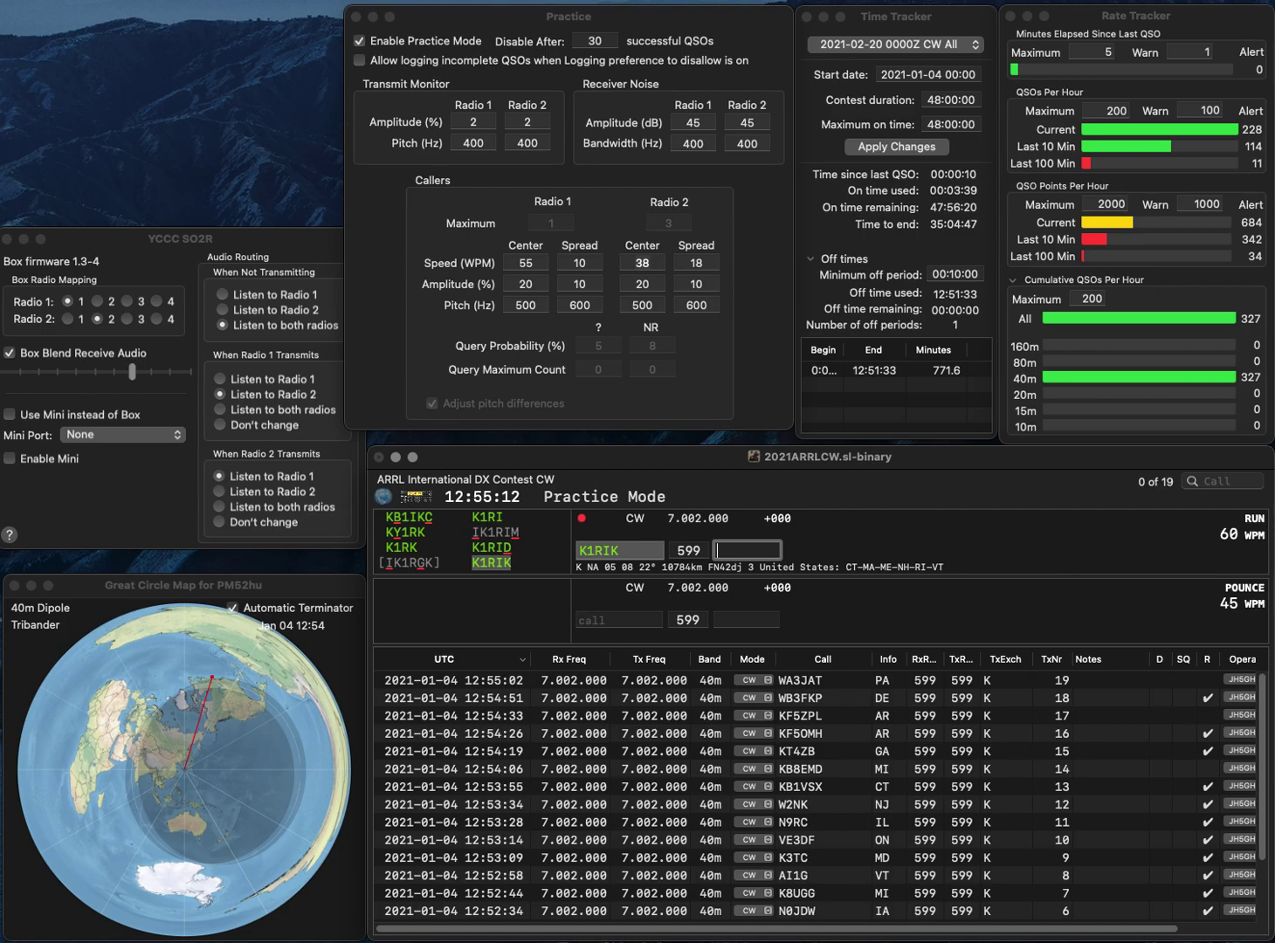
pyautogui.write('RI')
pyautogui.press('Return')
# Log a contact with K3RL on the run radio, with PA as the received exchange.
pyautogui.write('K3')
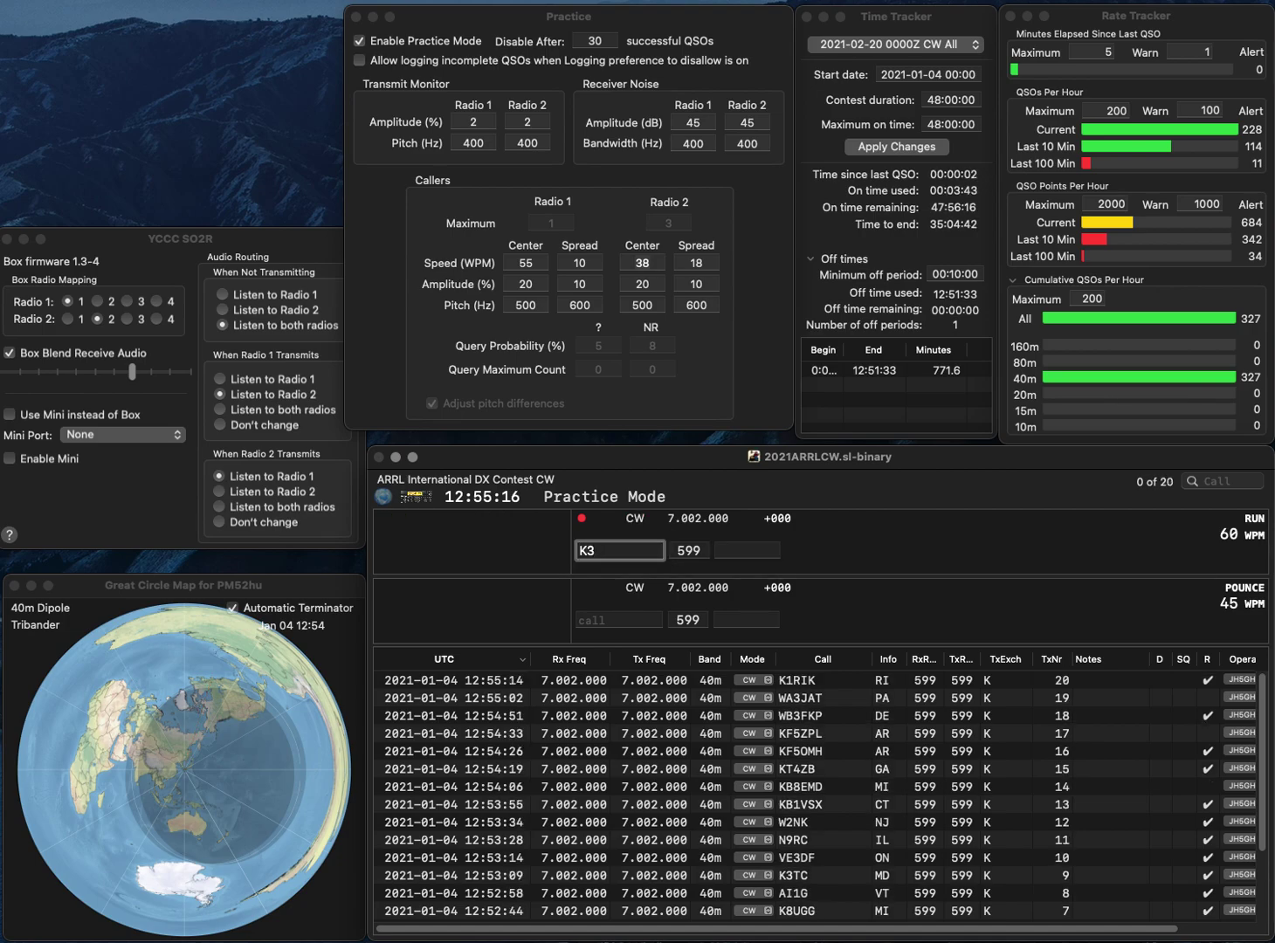
pyautogui.write('RL')
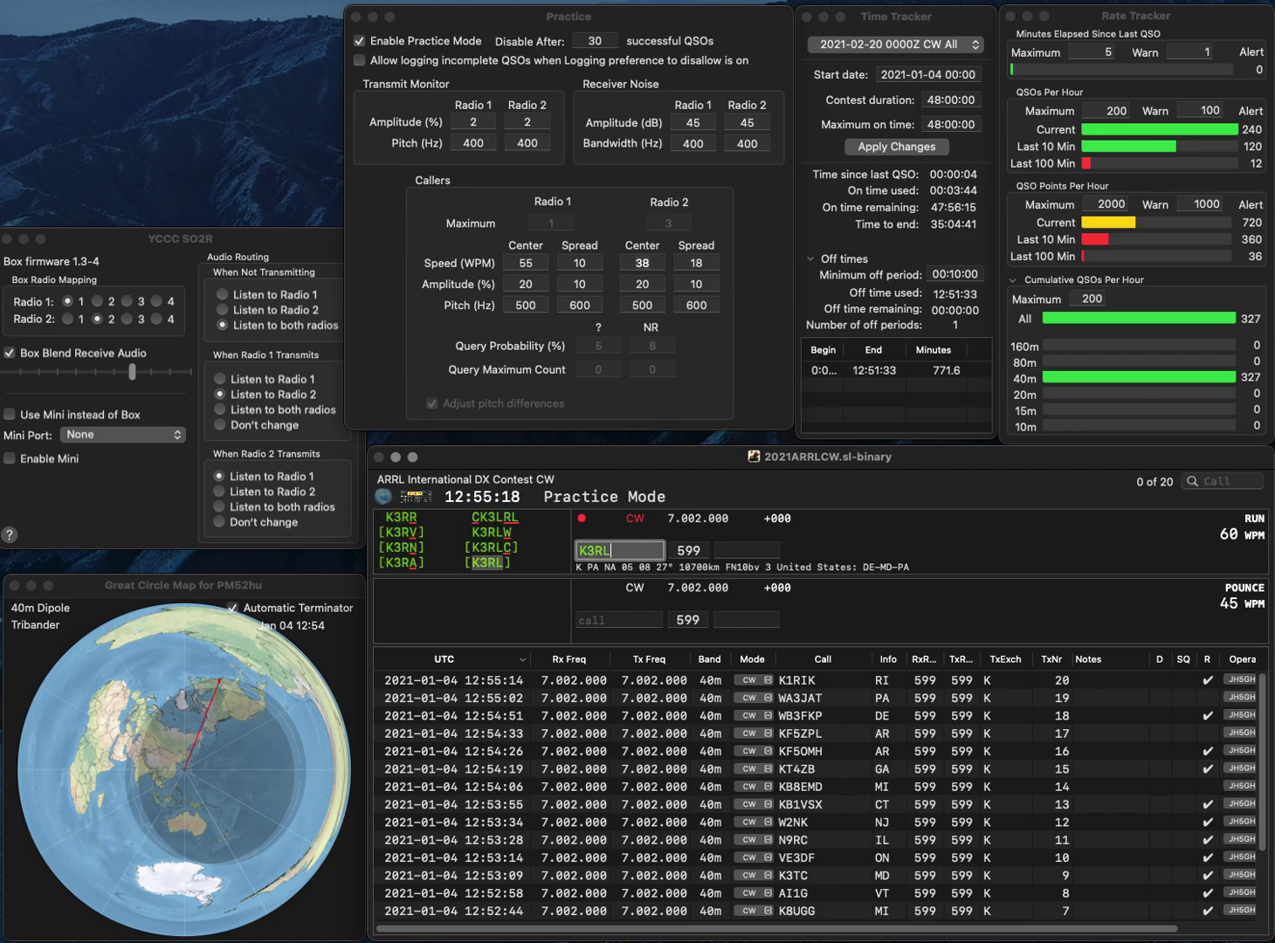
pyautogui.press('Return')
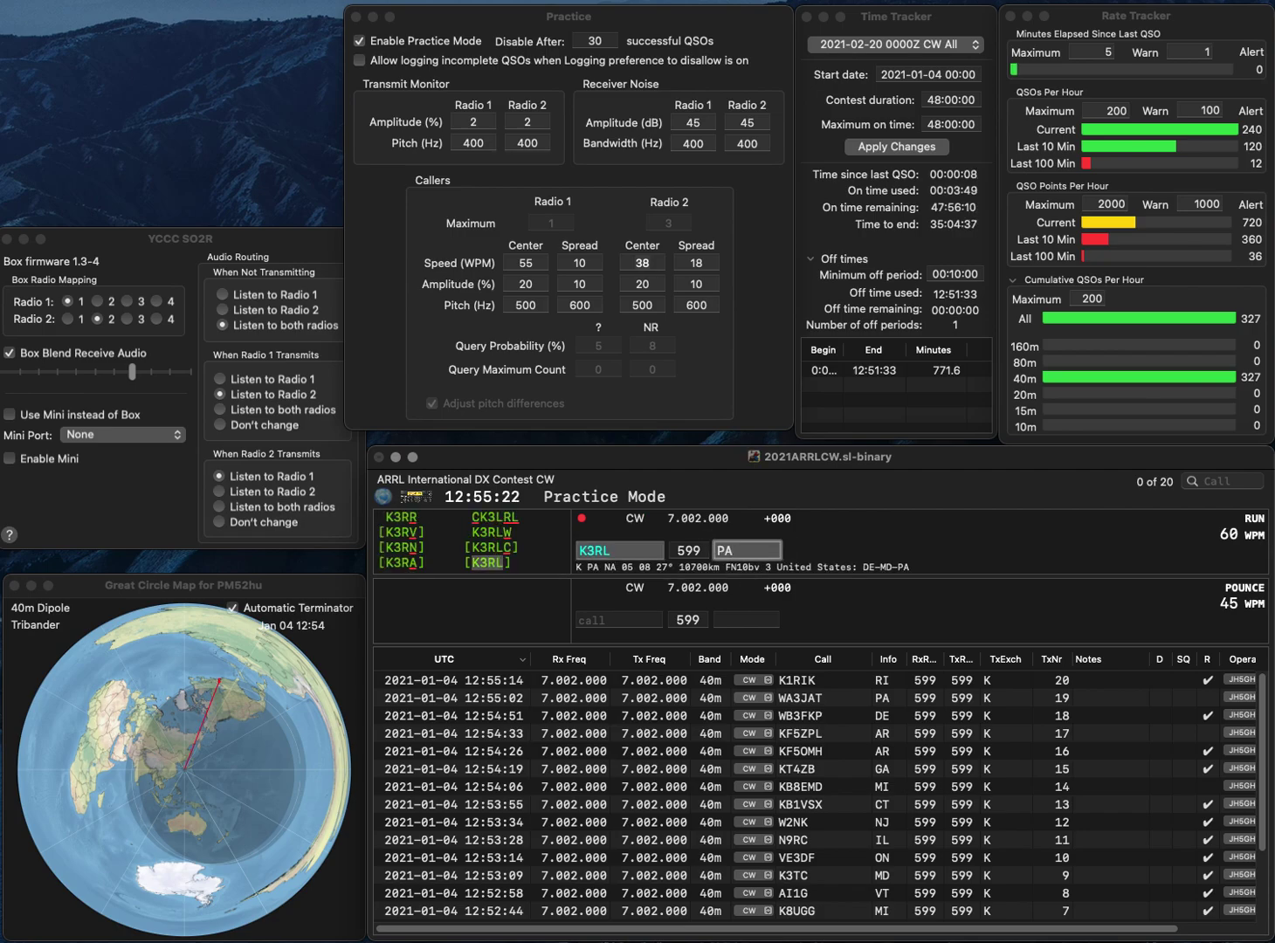
pyautogui.press('Return')
pyautogui.write('W0')
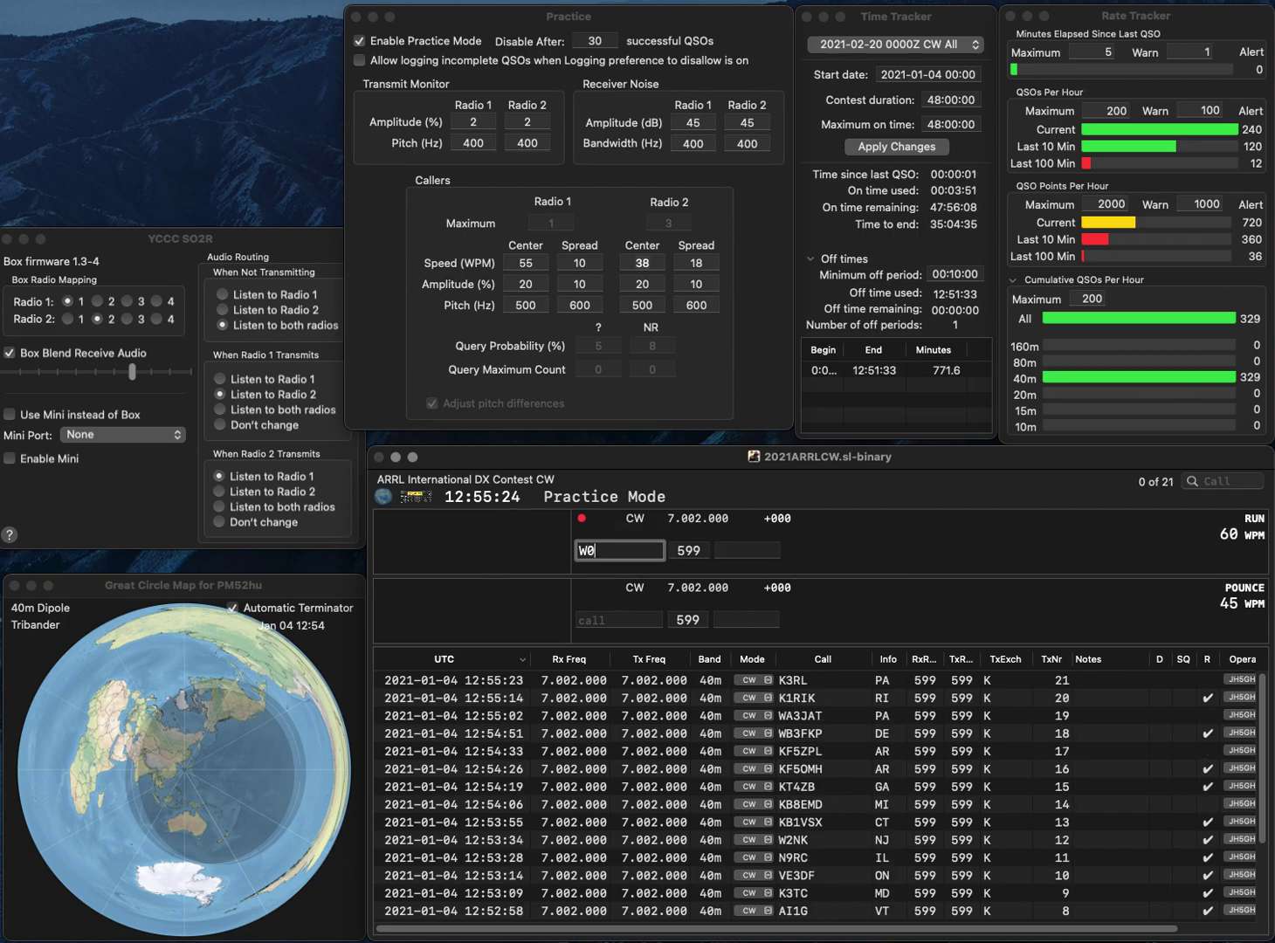
pyautogui.write('UTT')
pyautogui.press('Left')
pyautogui.press('Left')
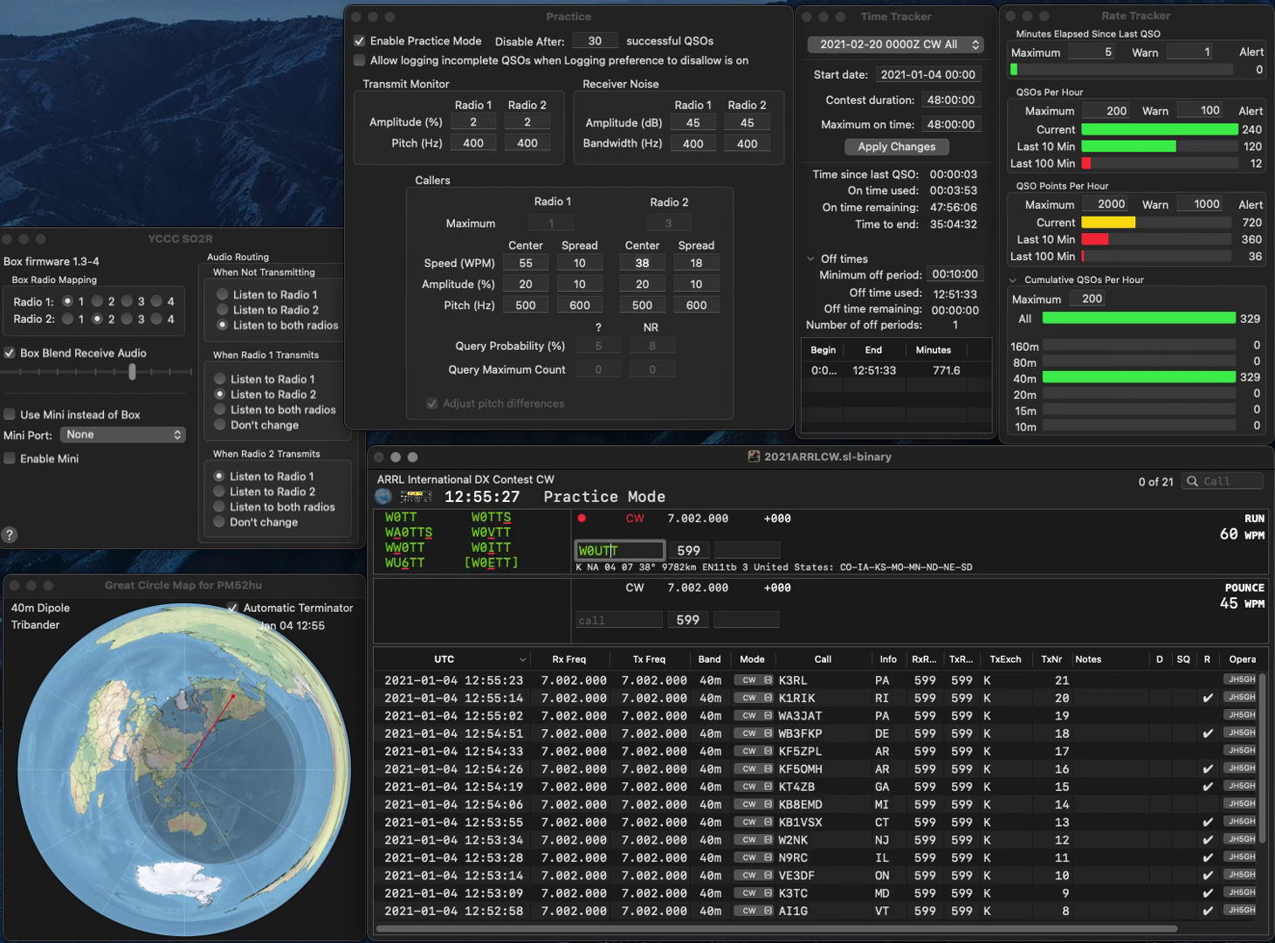
pyautogui.press('BackSpace')
pyautogui.write('V')
pyautogui.press('Return')
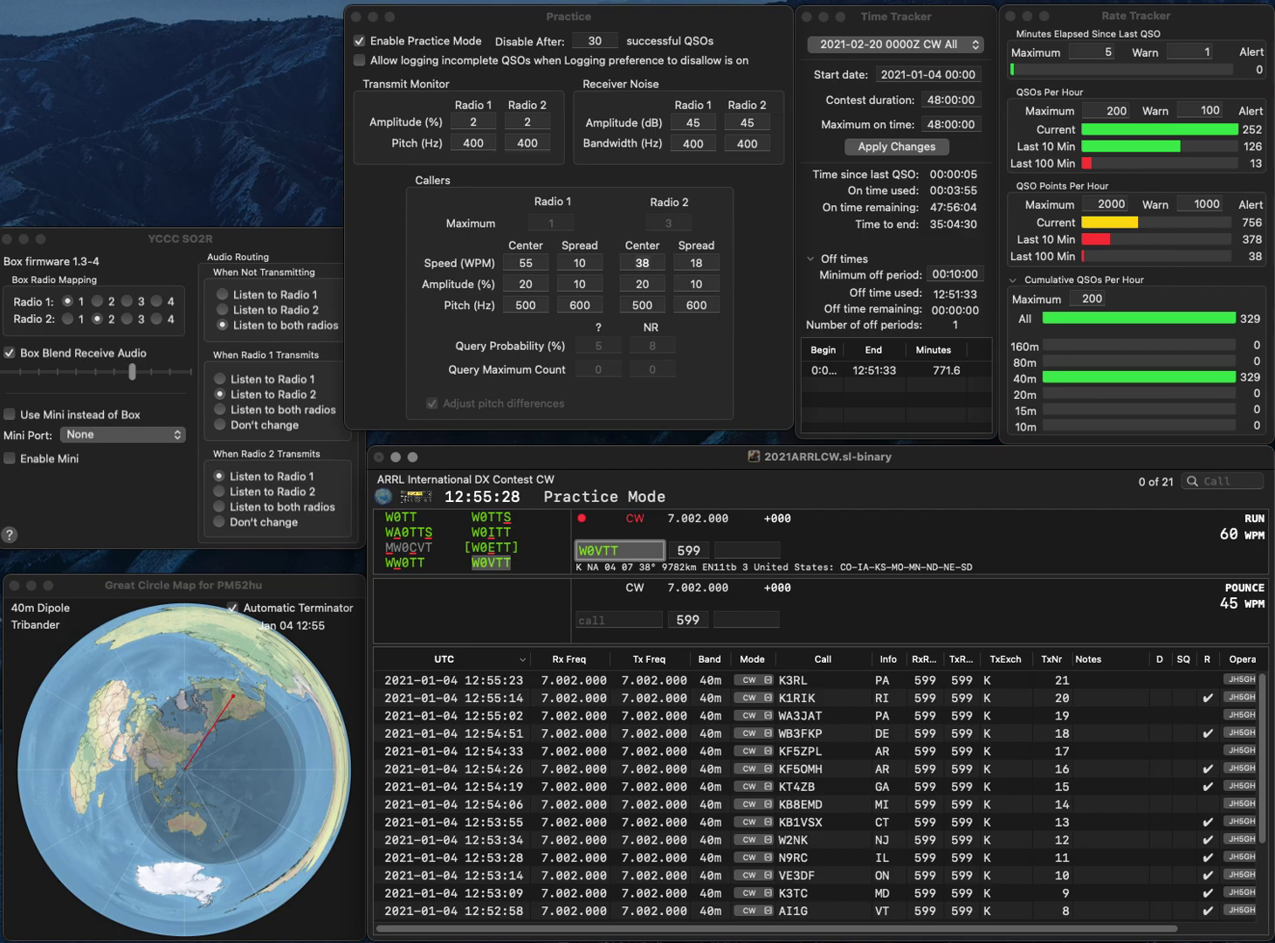
pyautogui.press('space')
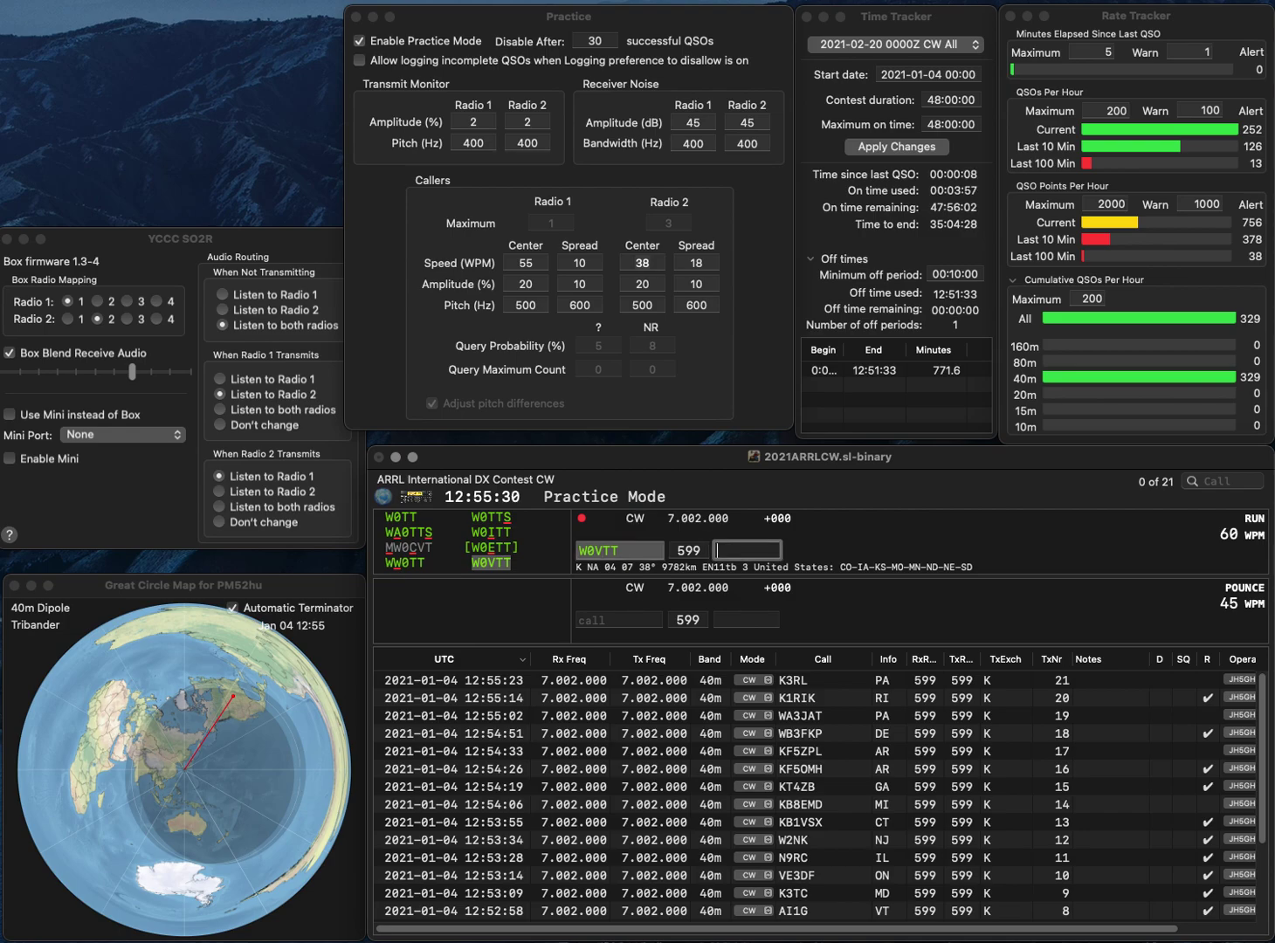
pyautogui.write('ID')
pyautogui.press('Return')
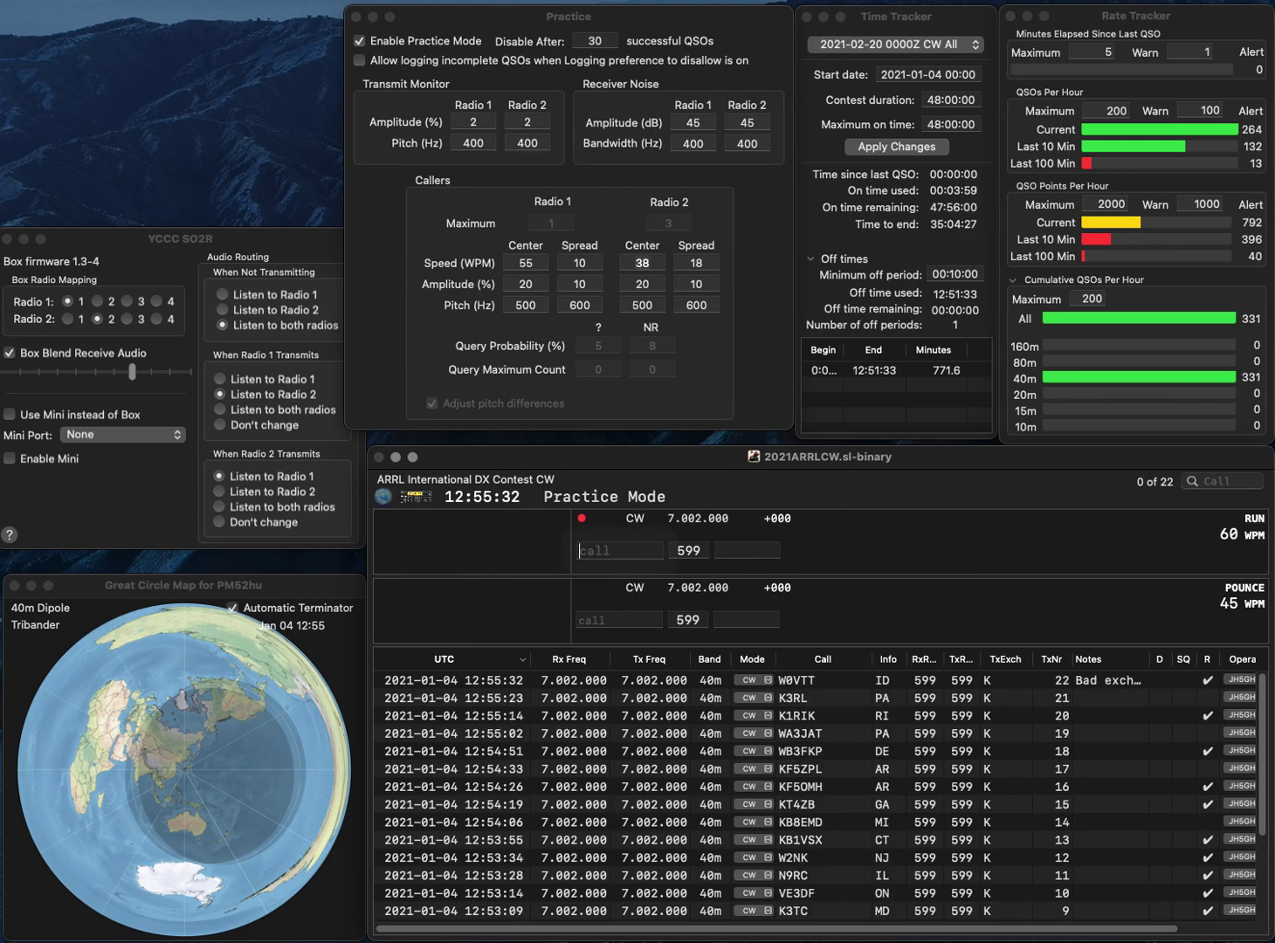
pyautogui.write('A5')
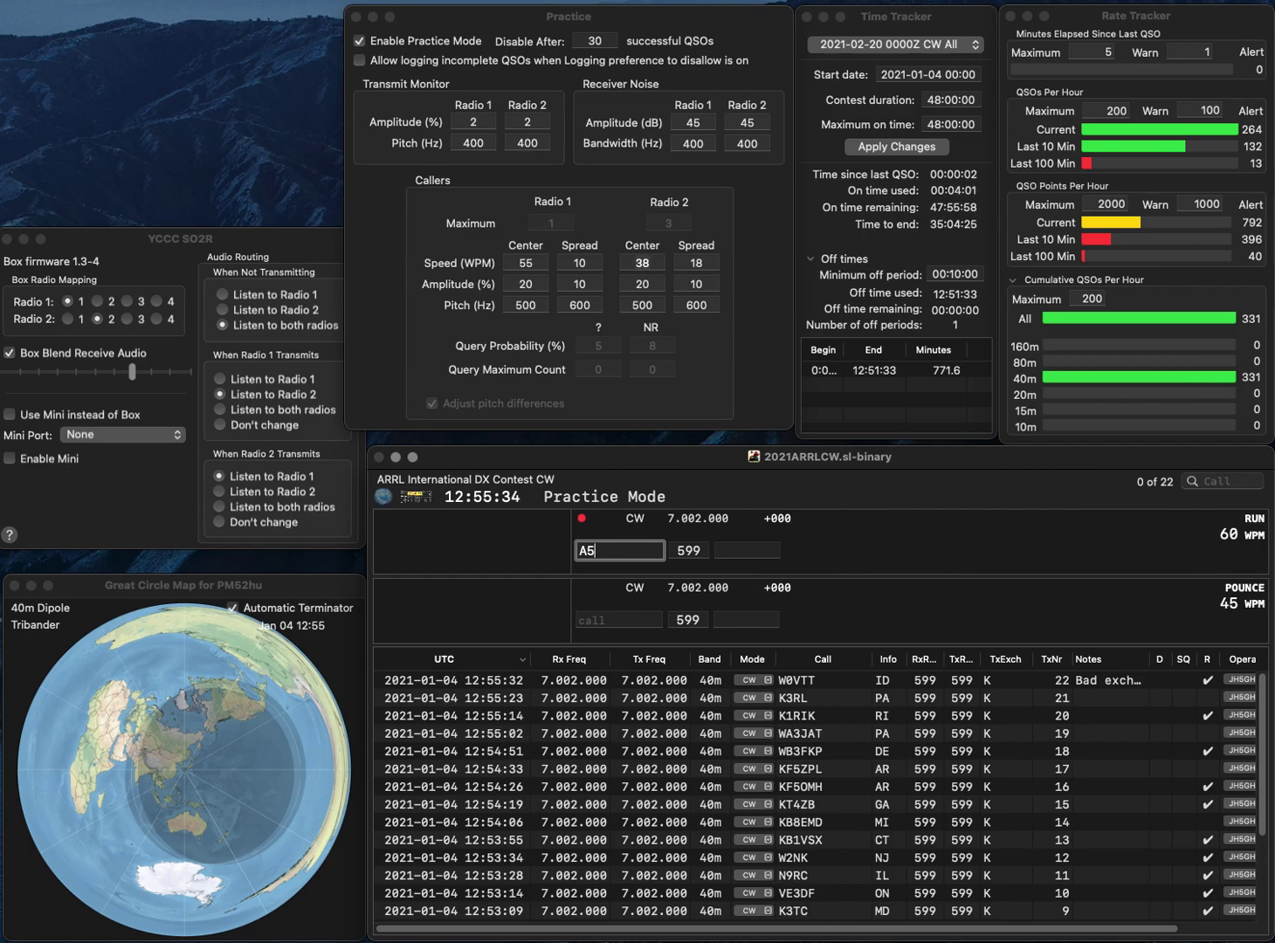
pyautogui.press('Escape')
pyautogui.write('W5XD')
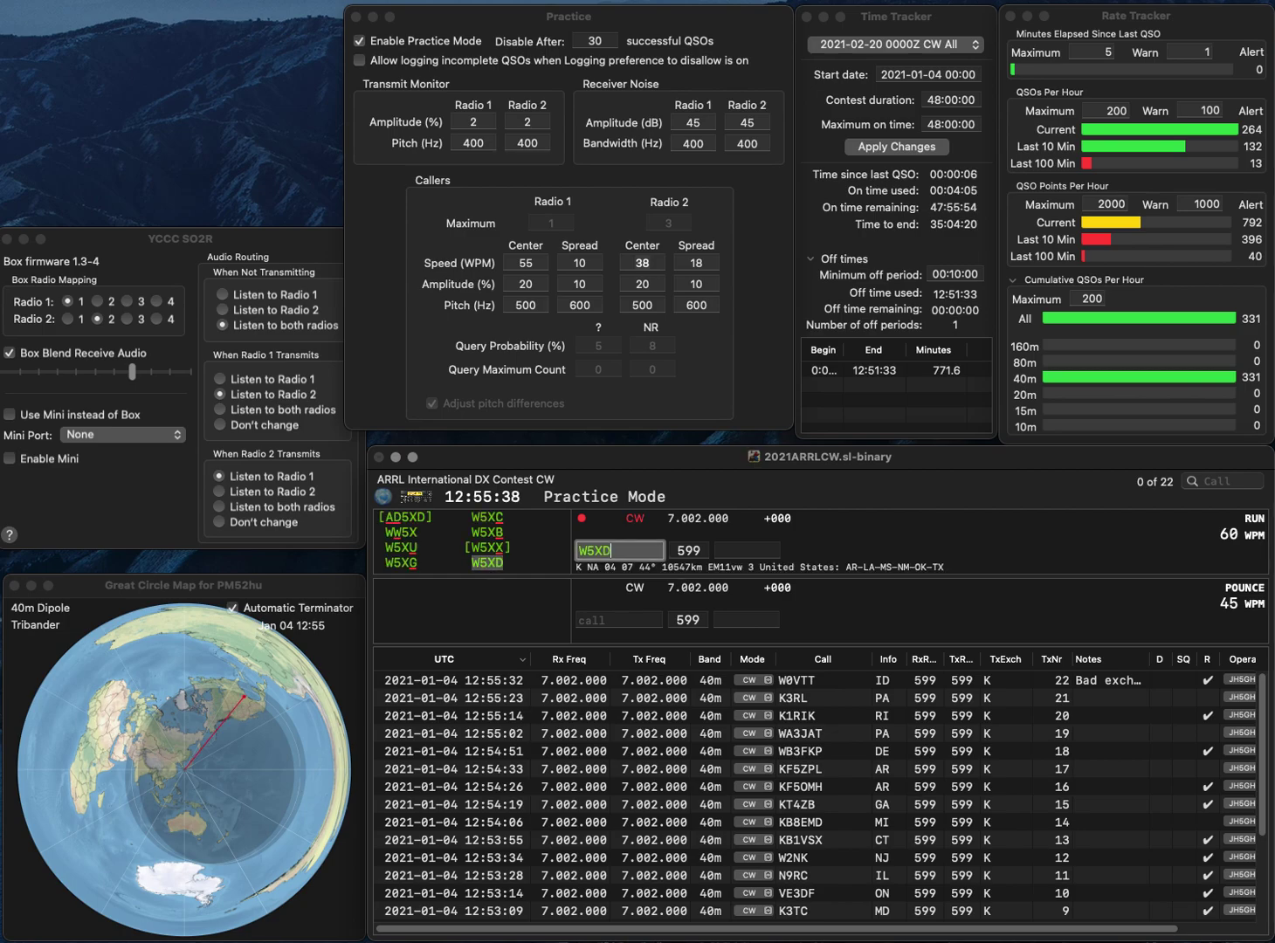
pyautogui.press('Return')
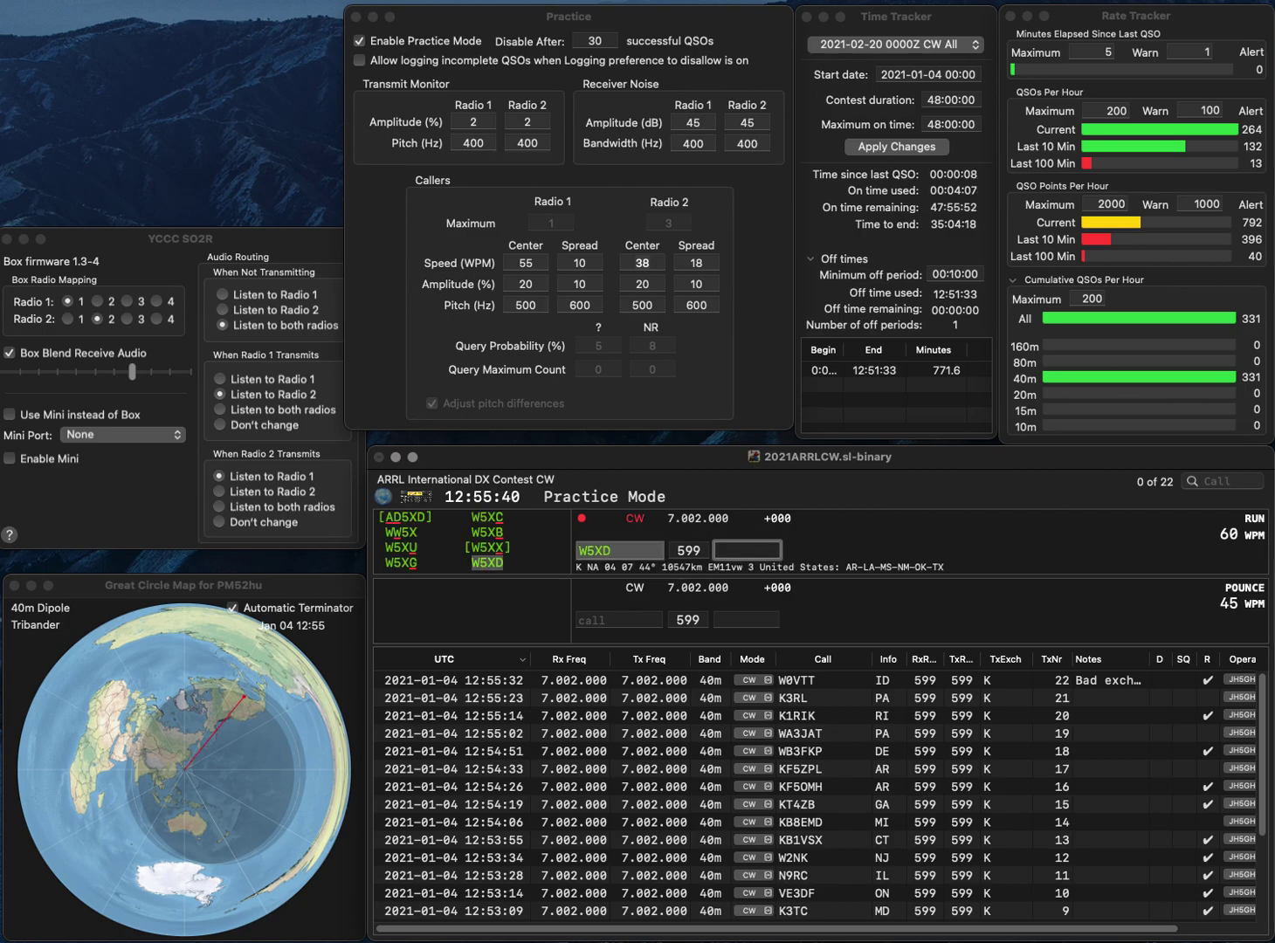
pyautogui.write('AR')
pyautogui.press('Return')
pyautogui.write('VA3')
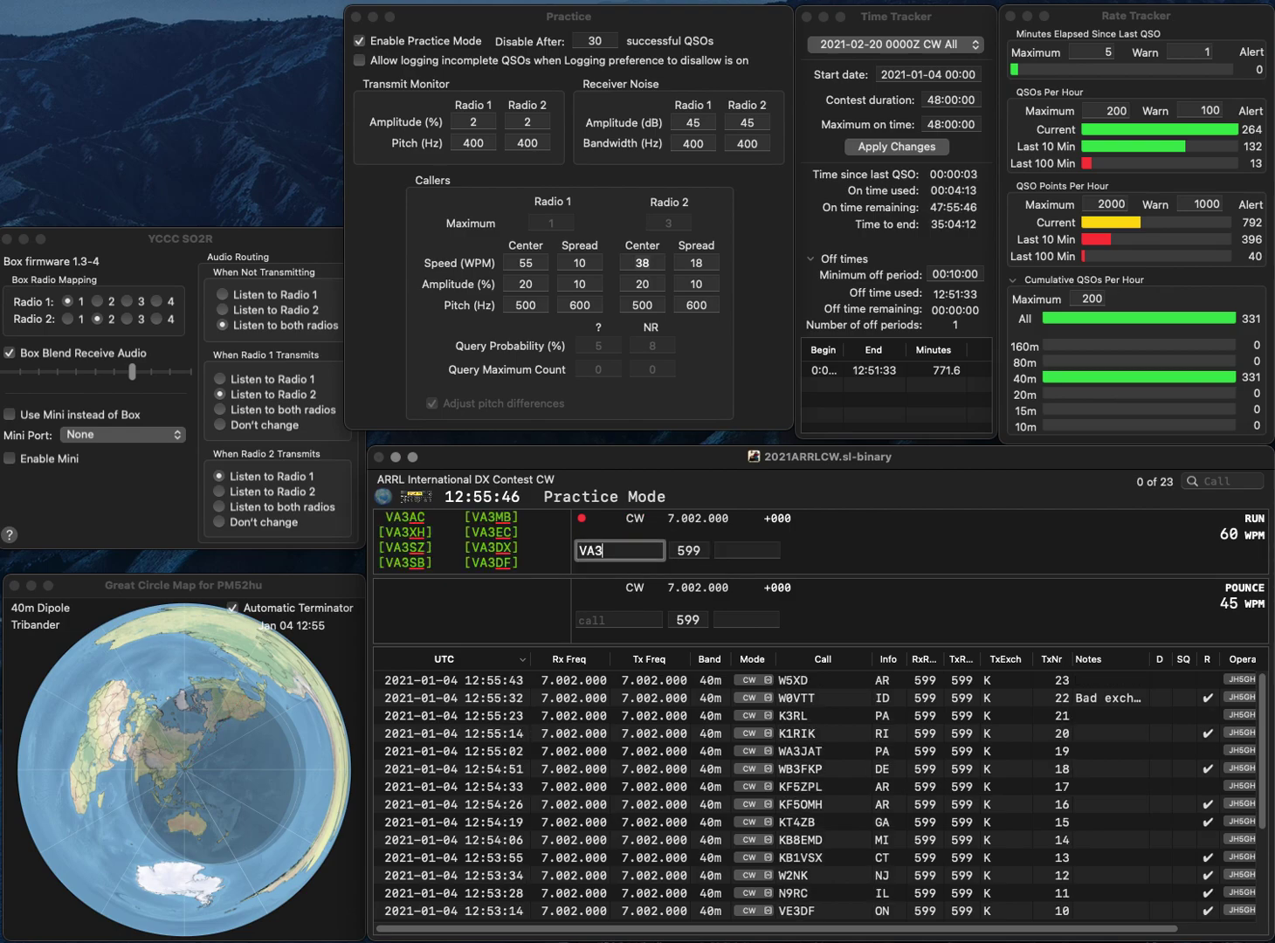
pyautogui.write('BL')
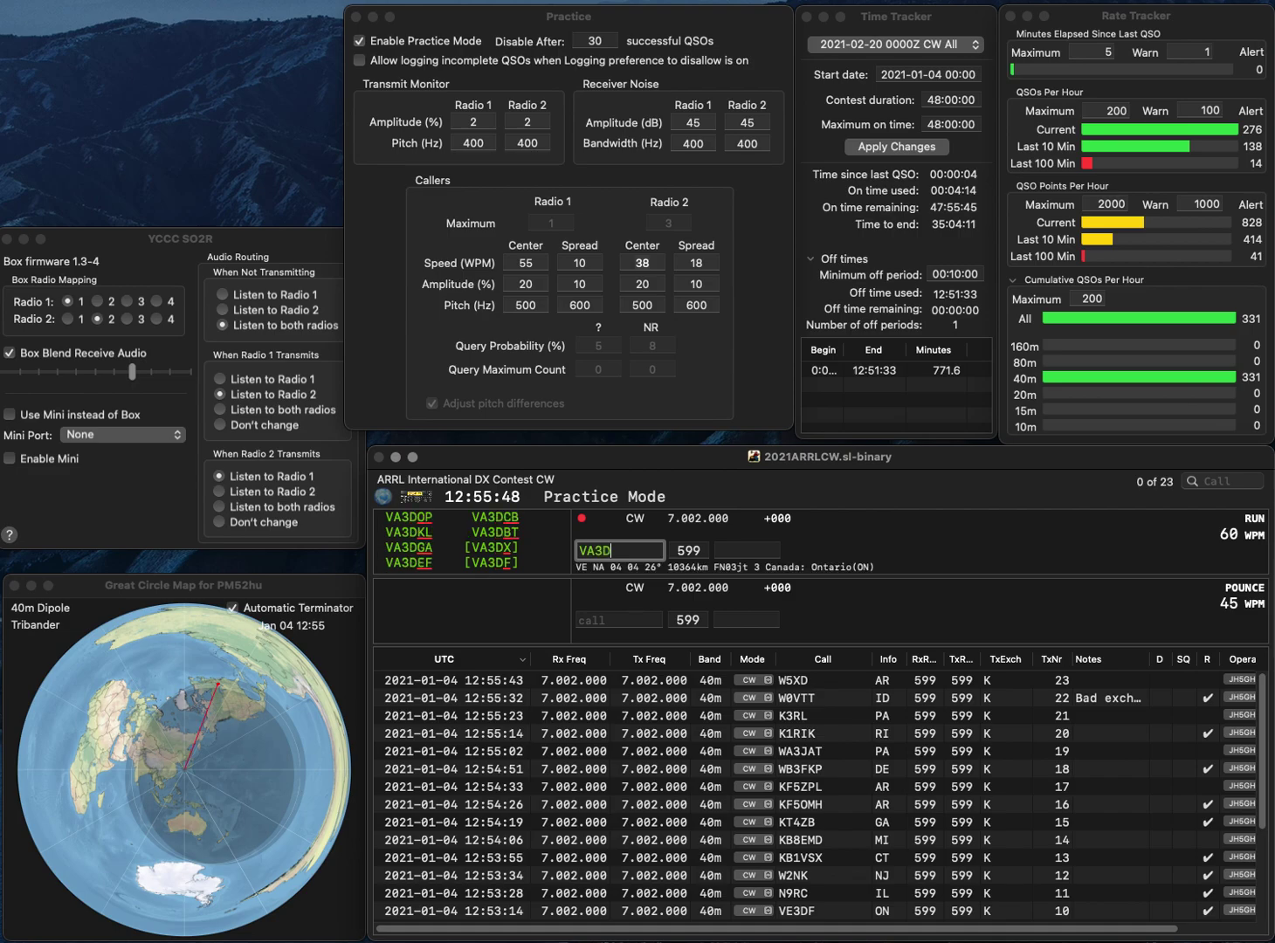
pyautogui.write('L')
pyautogui.press('Return')
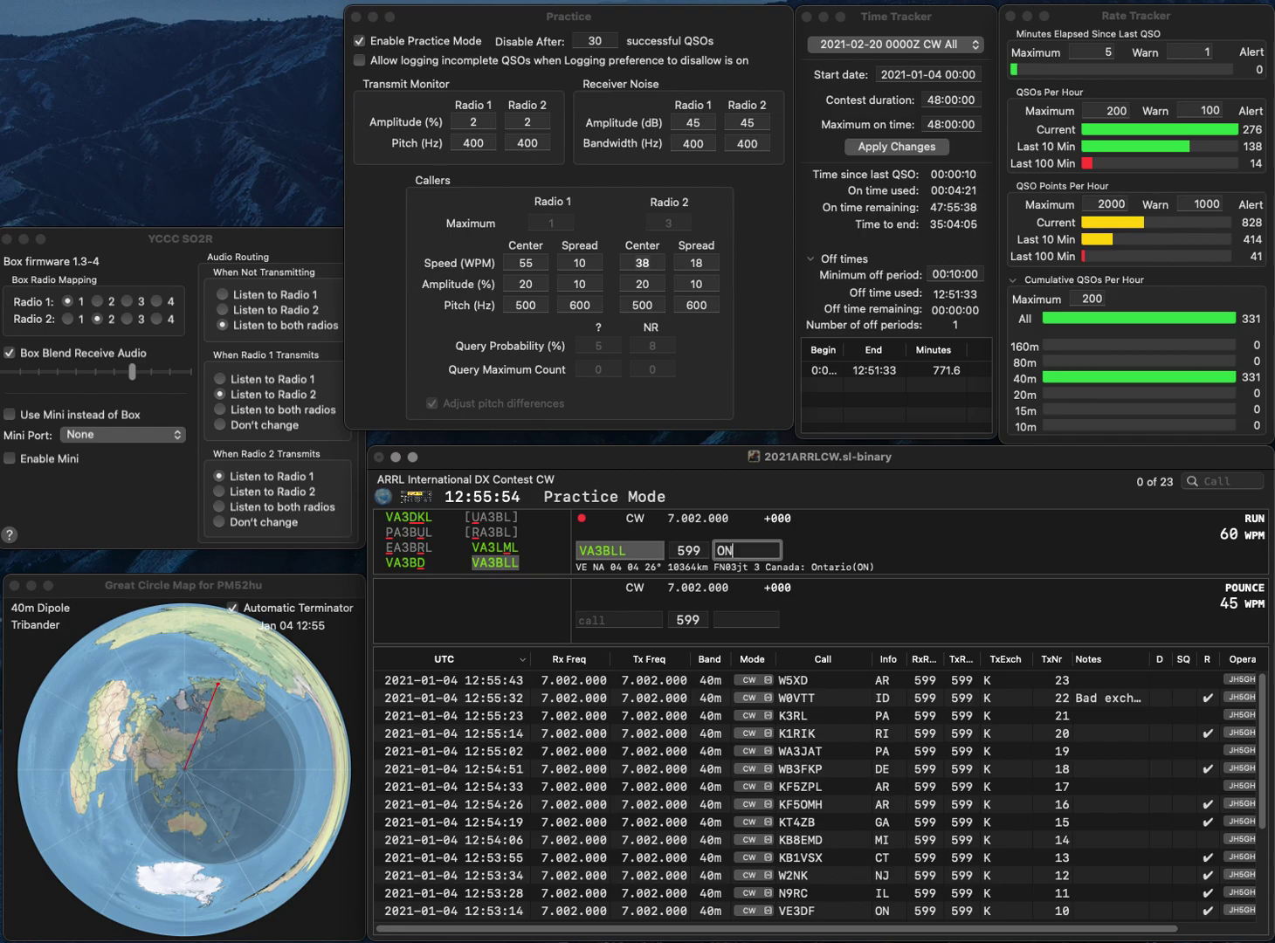
pyautogui.press('Return')
pyautogui.write('K')
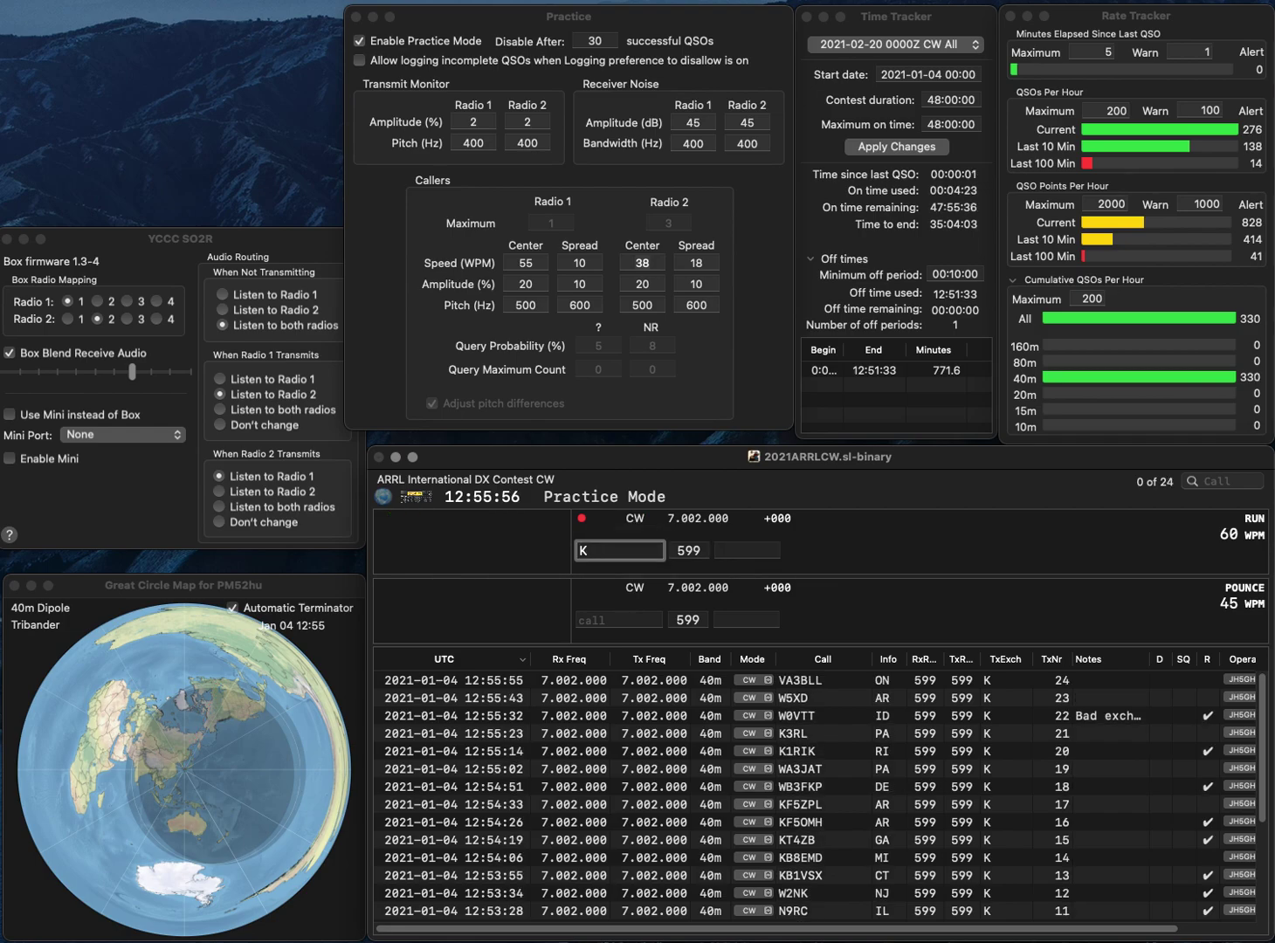
pyautogui.write('E4W')
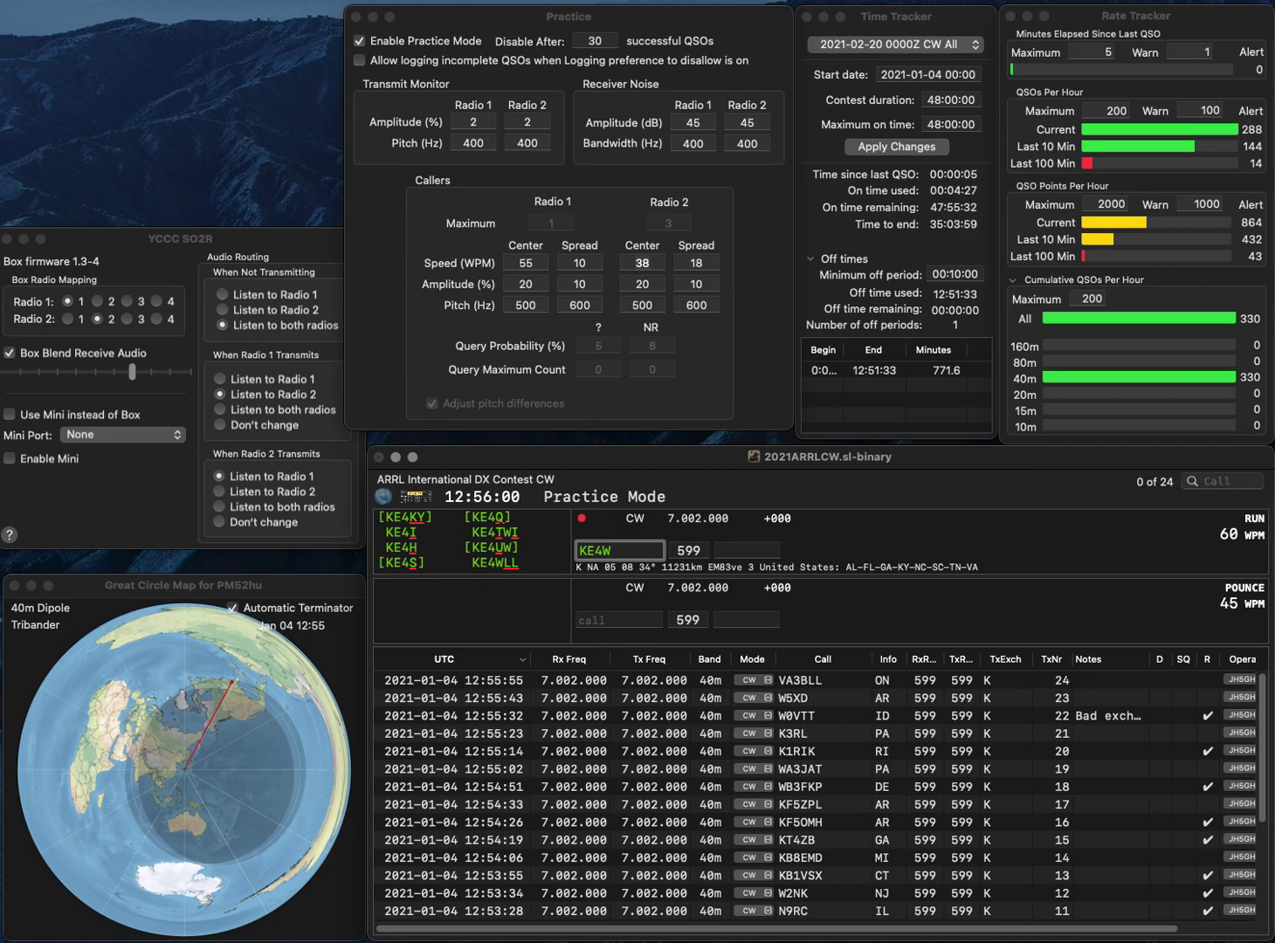
pyautogui.press('Left')
pyautogui.write('U')
pyautogui.press('Return')
pyautogui.write('GA')
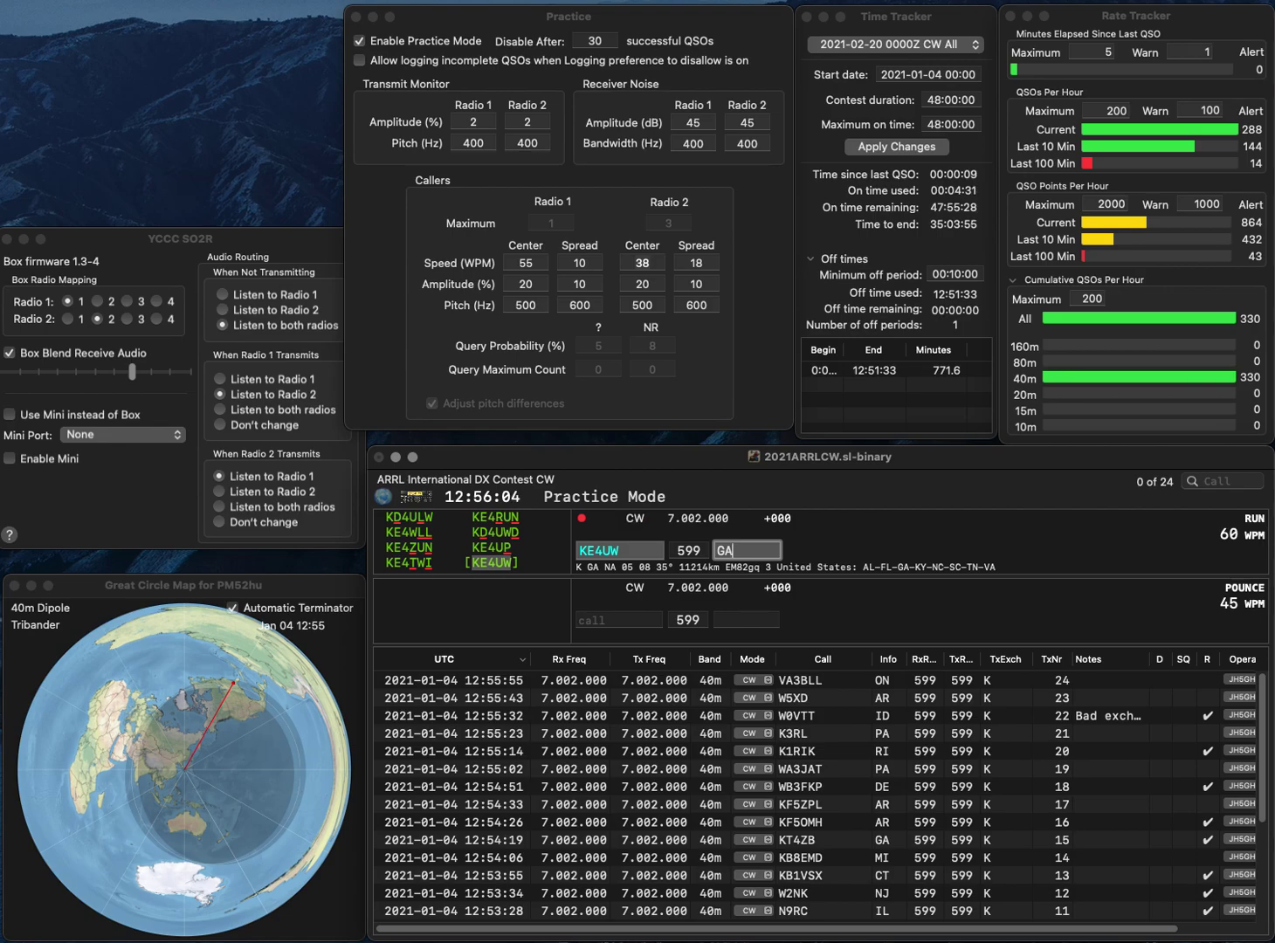
pyautogui.press('Return')
pyautogui.write('NO8')
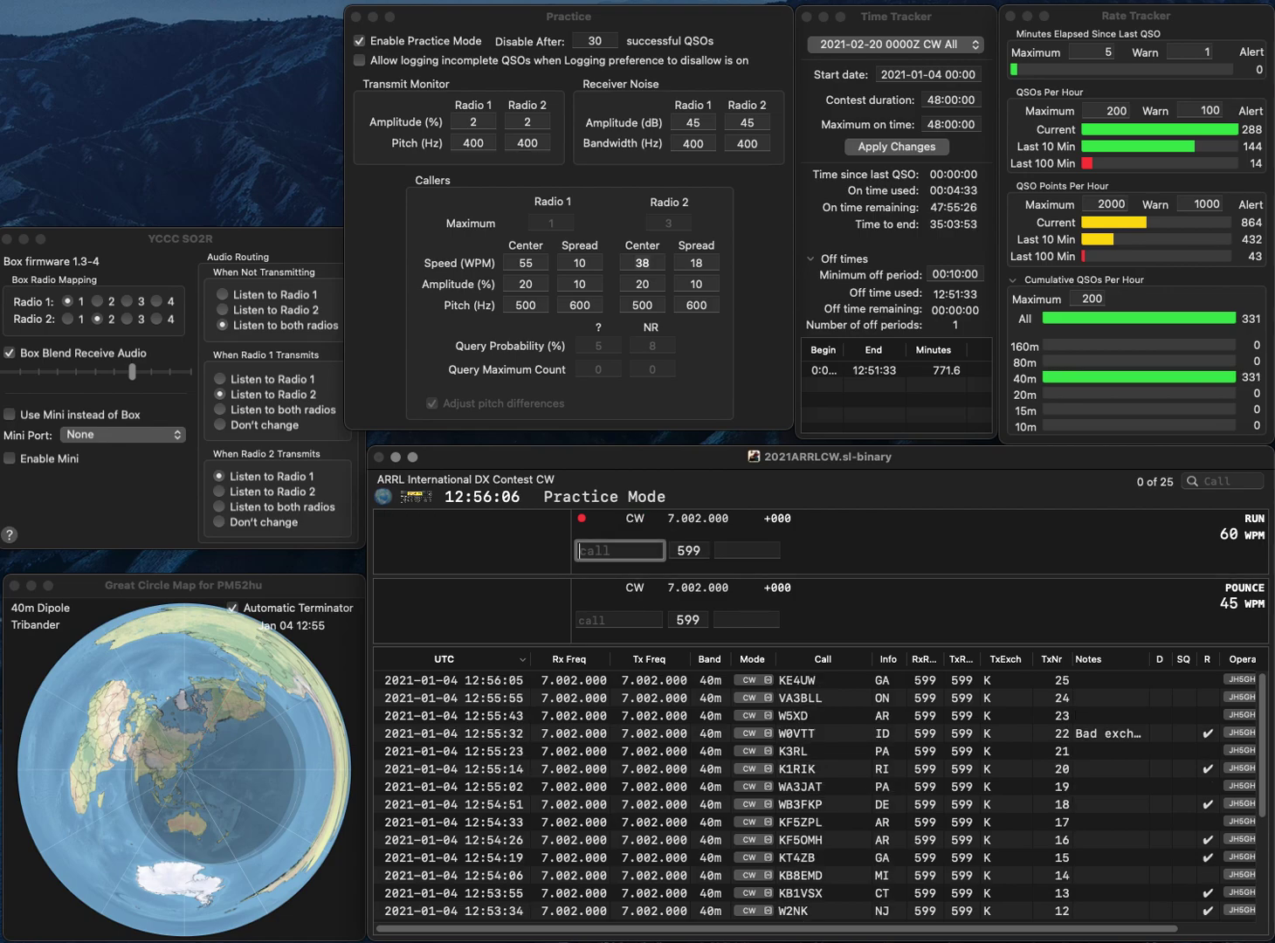
pyautogui.write('C')
pyautogui.press('Return')
pyautogui.write('OH')
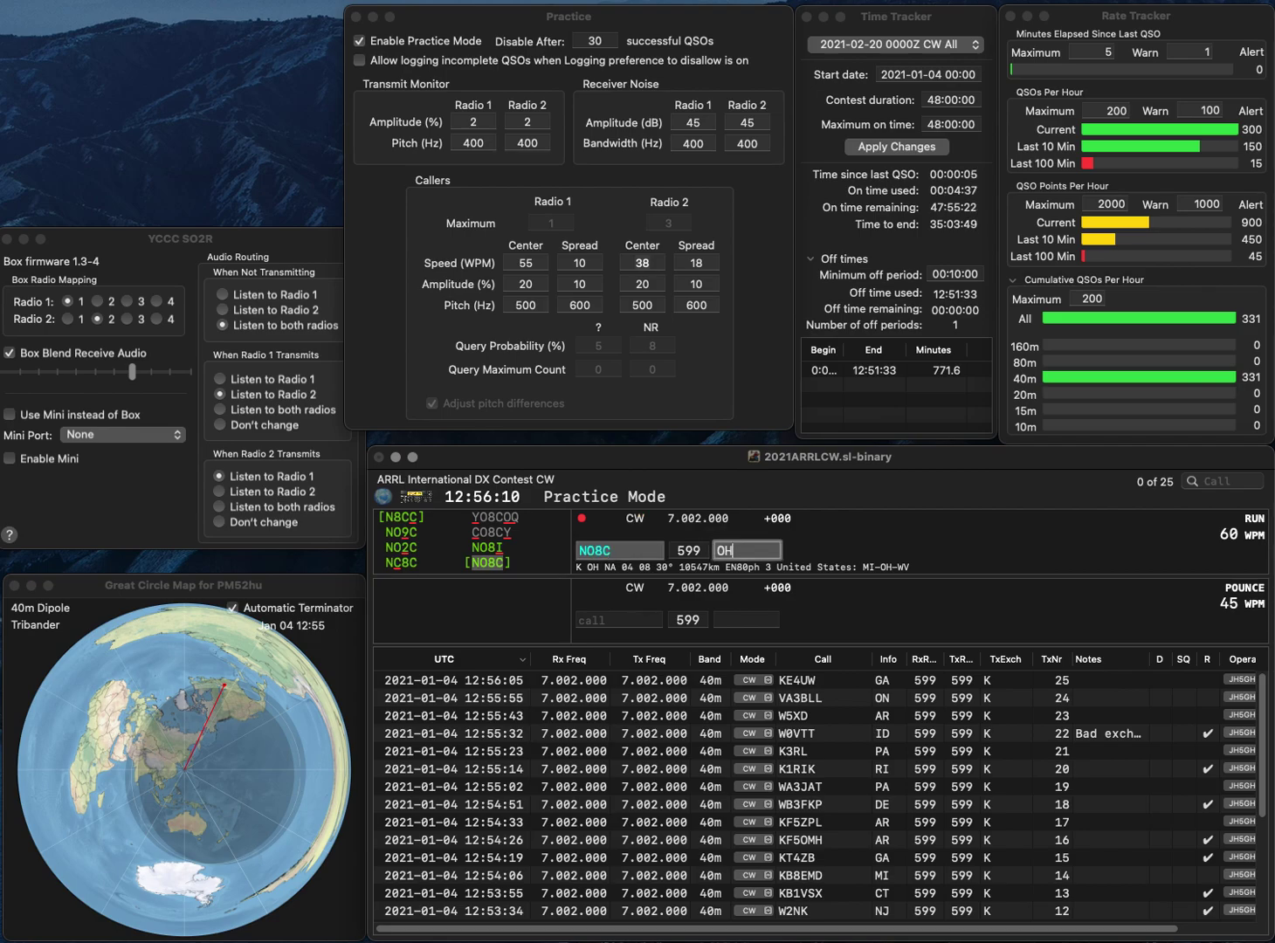
pyautogui.press('Return')
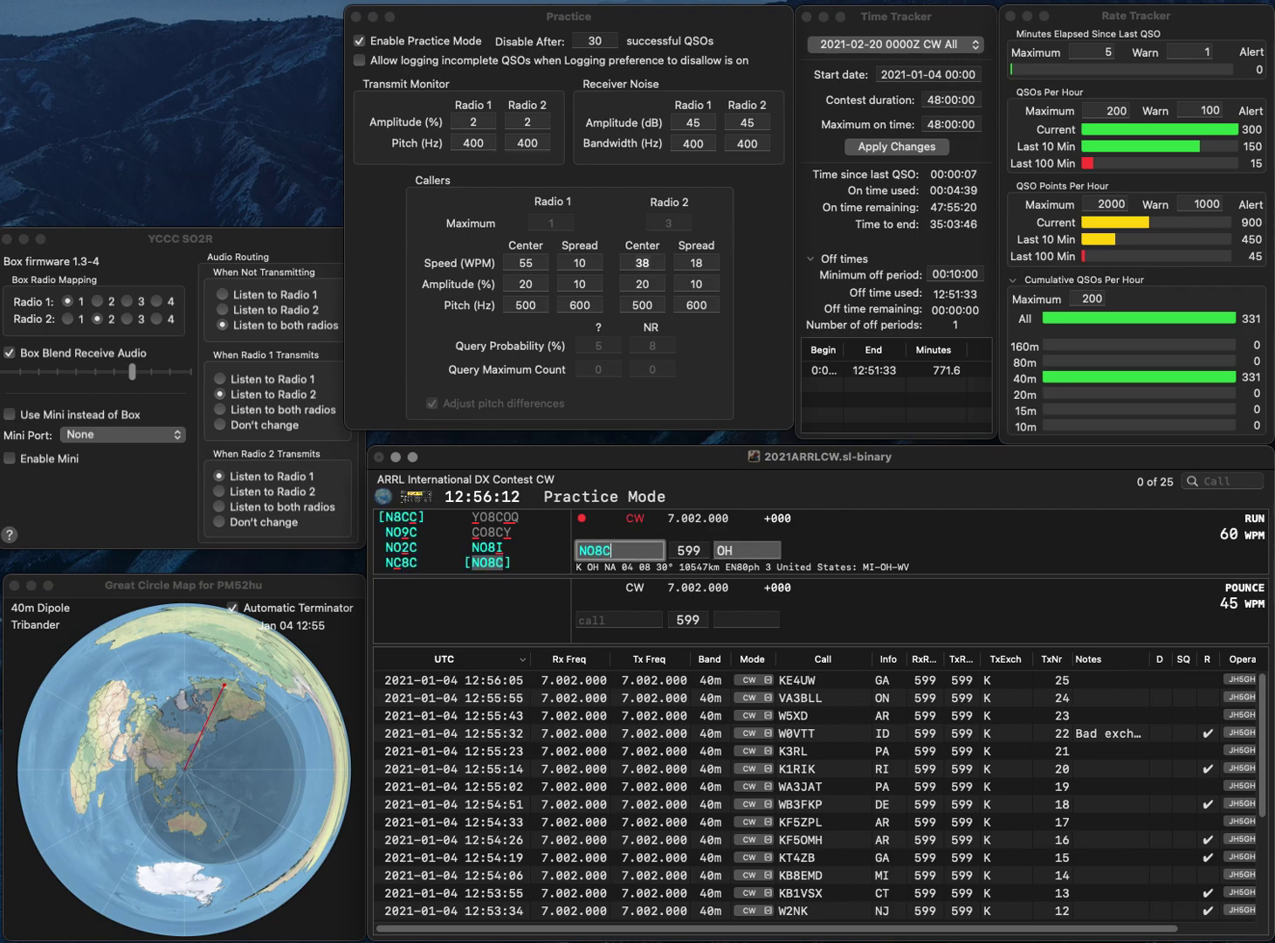
pyautogui.press('BackSpace')
pyautogui.write('9')
pyautogui.press('Return')
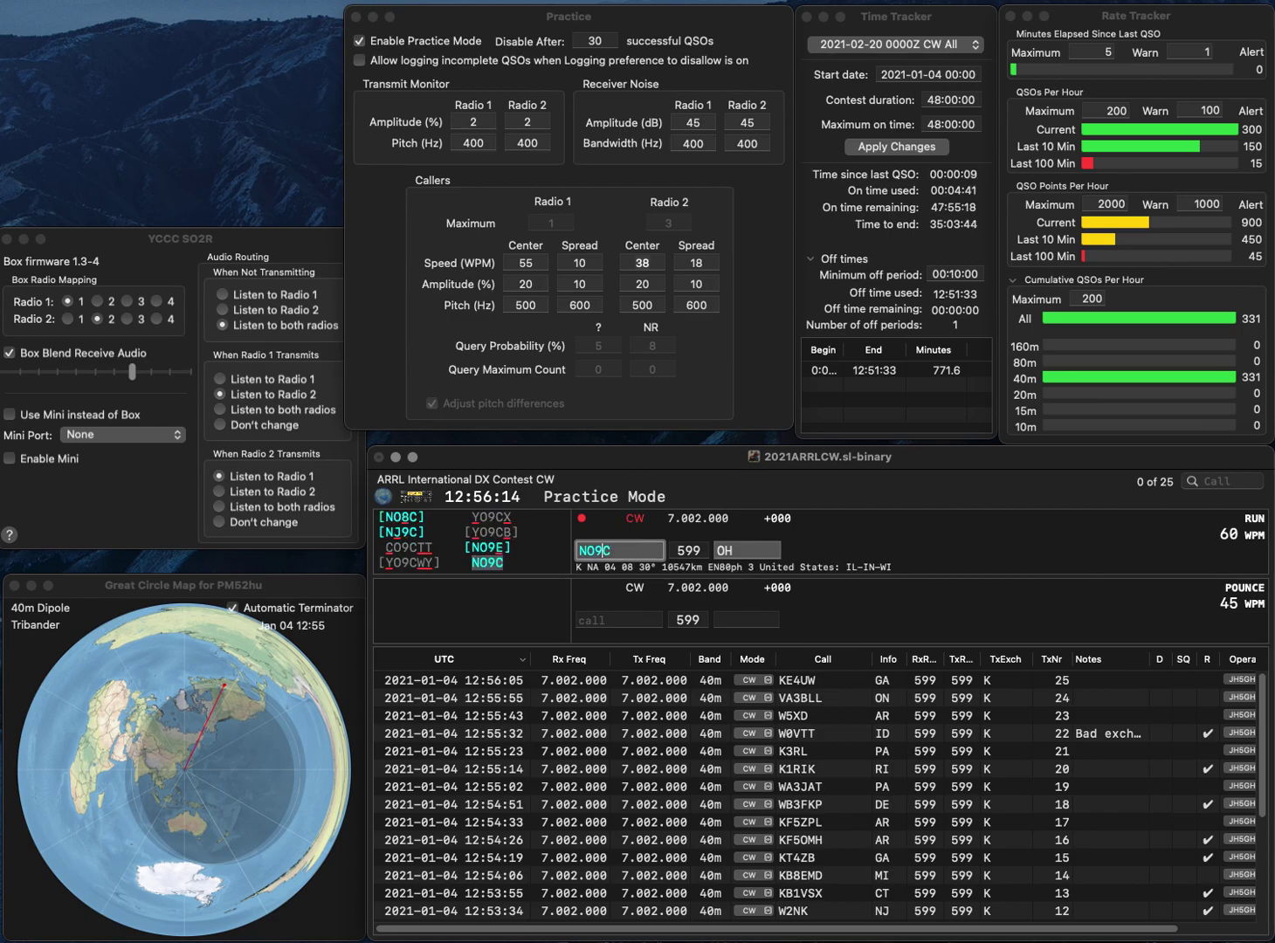
pyautogui.press('space')
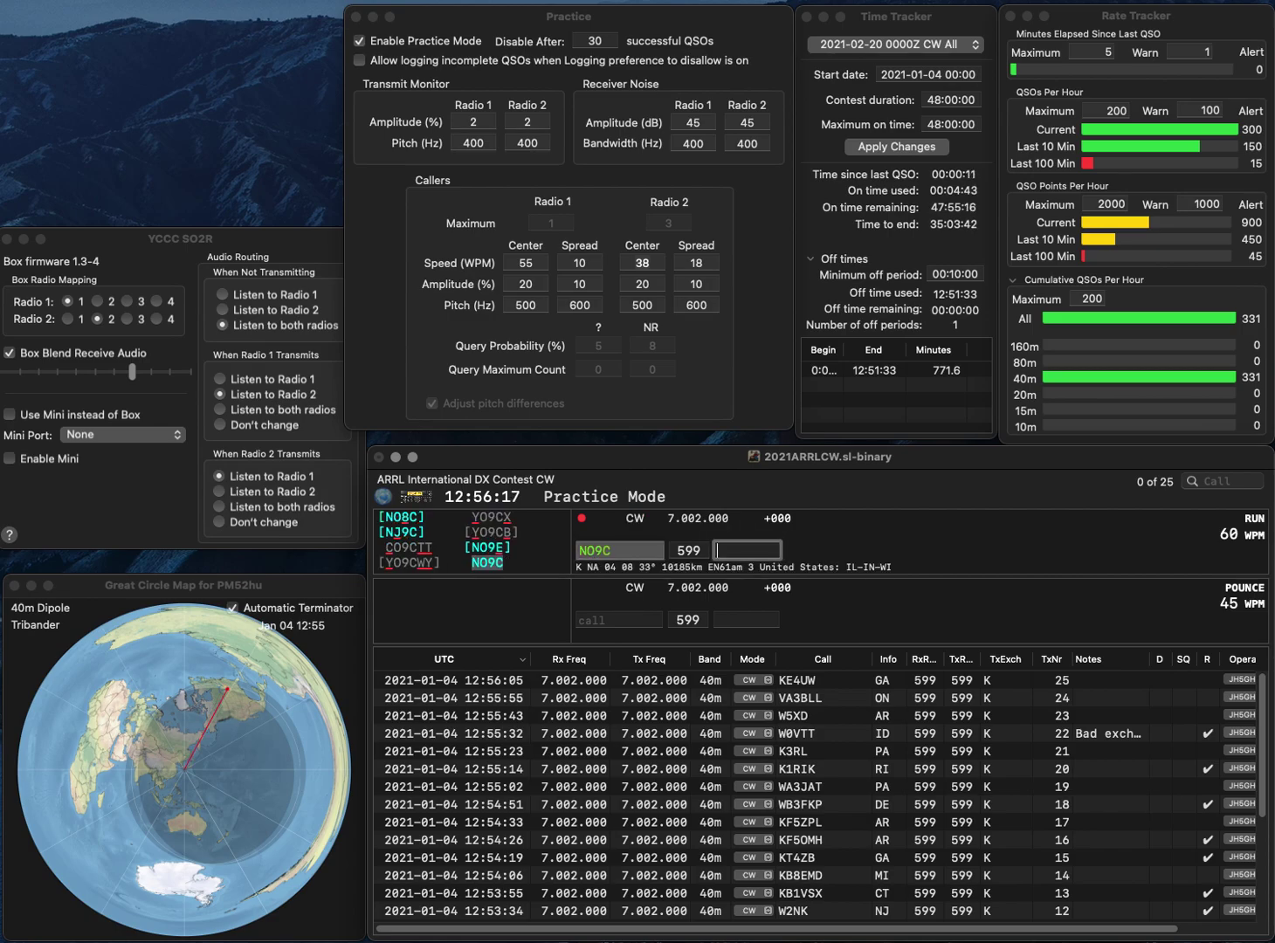
pyautogui.write('WI')
pyautogui.press('Return')
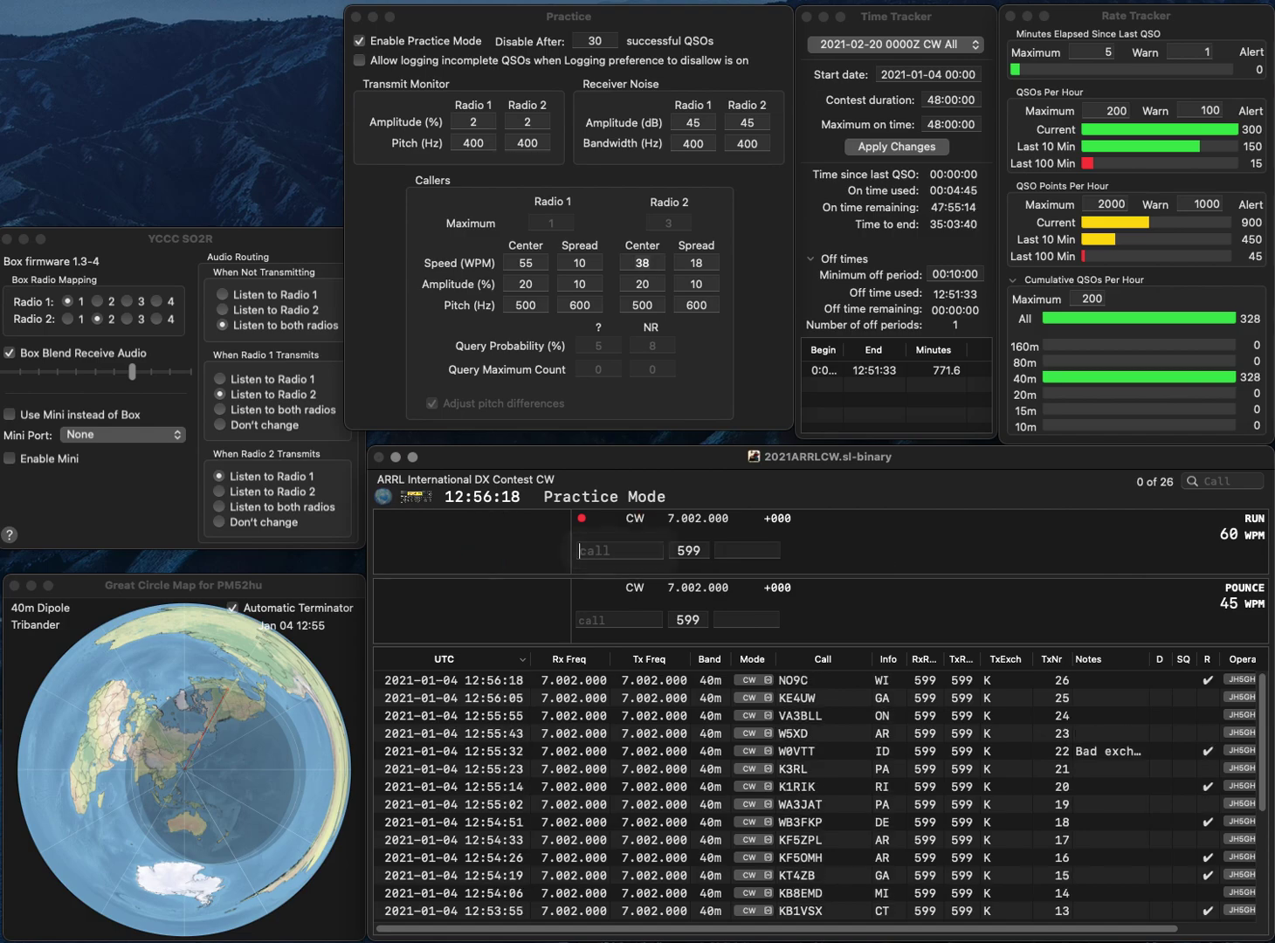
# Log a contact with W7XE on the run radio, with AZ as the received exchange.
pyautogui.write('W7XE')
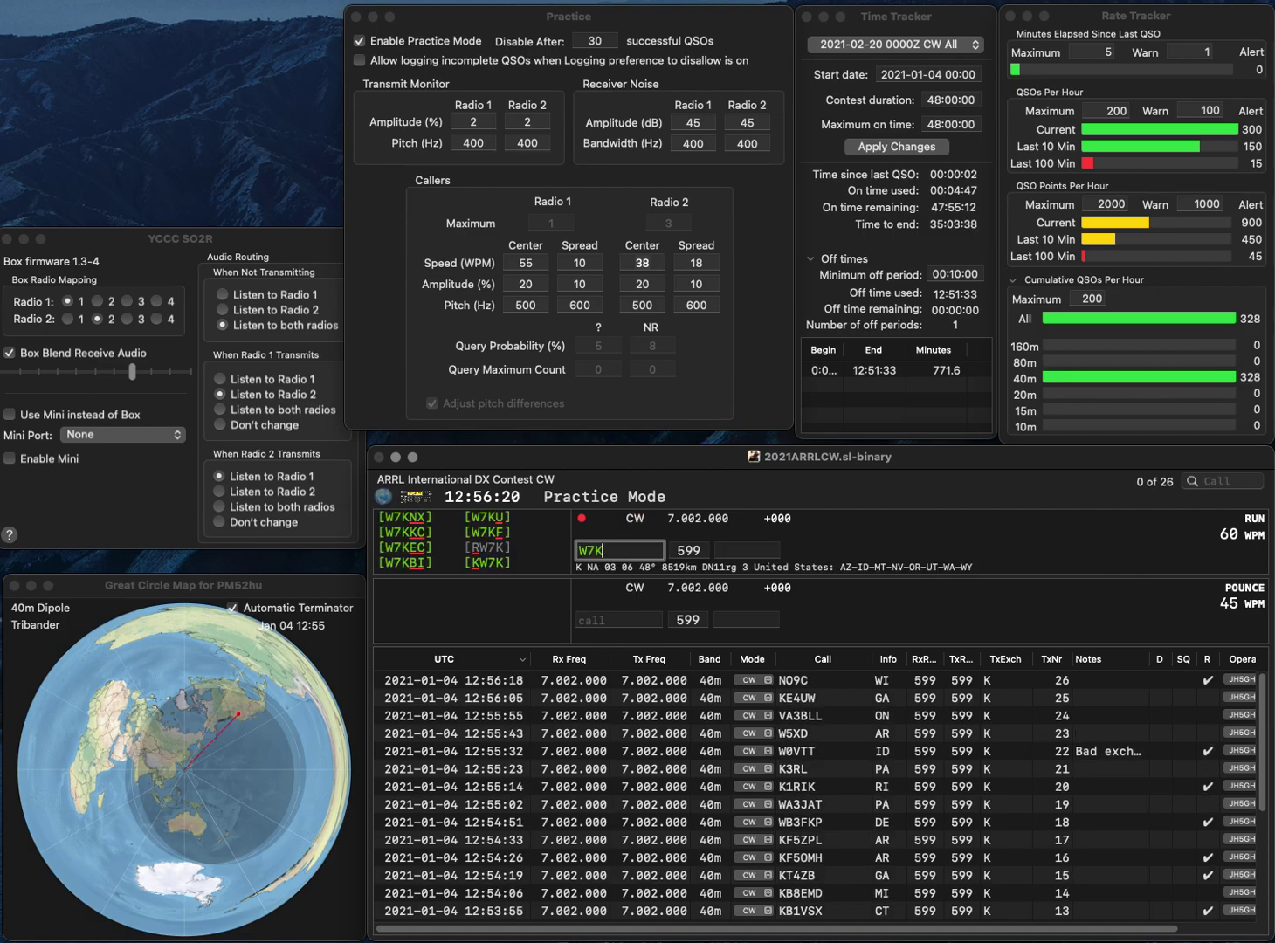
pyautogui.press('space')
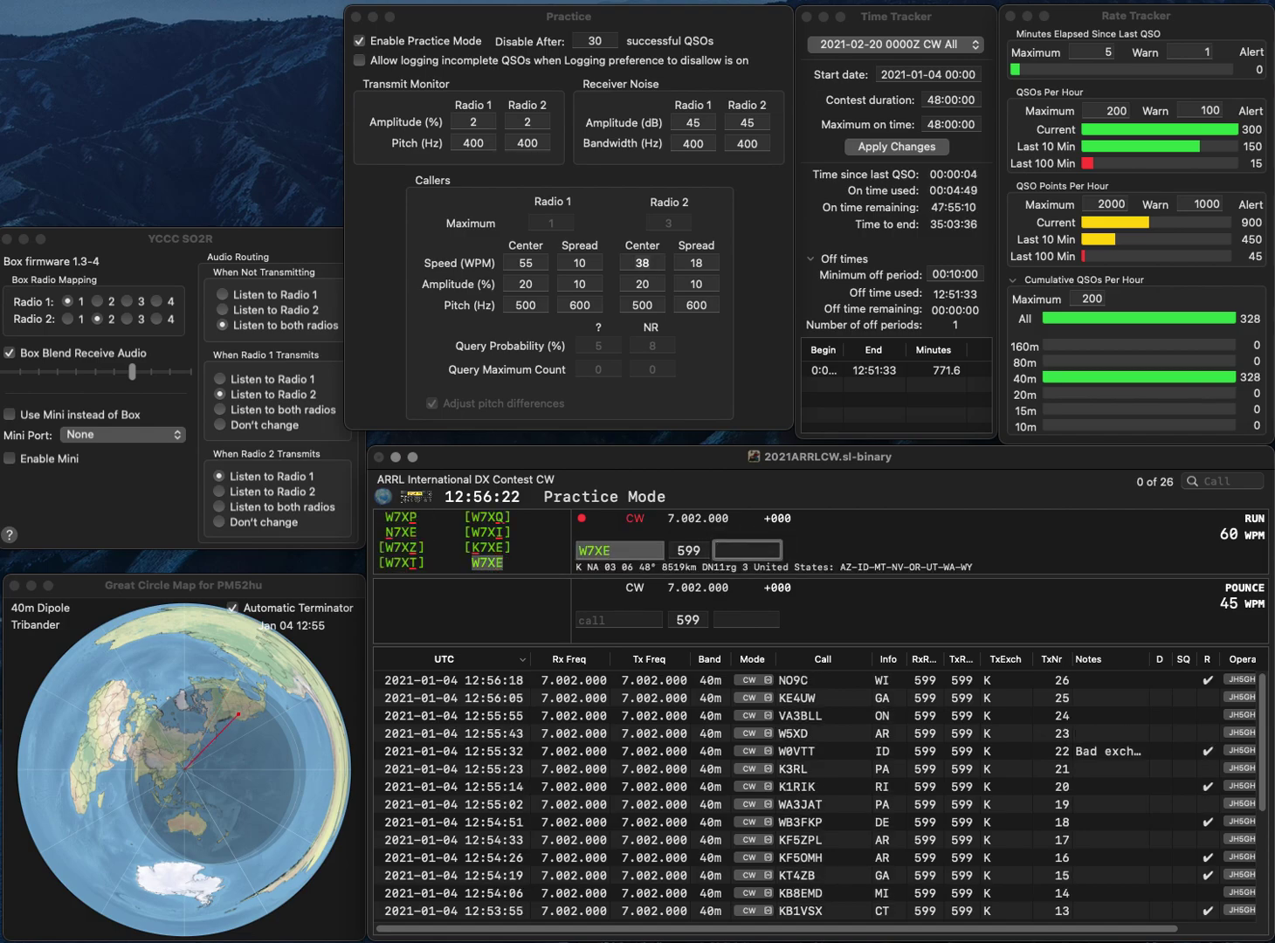
pyautogui.write('AZ')
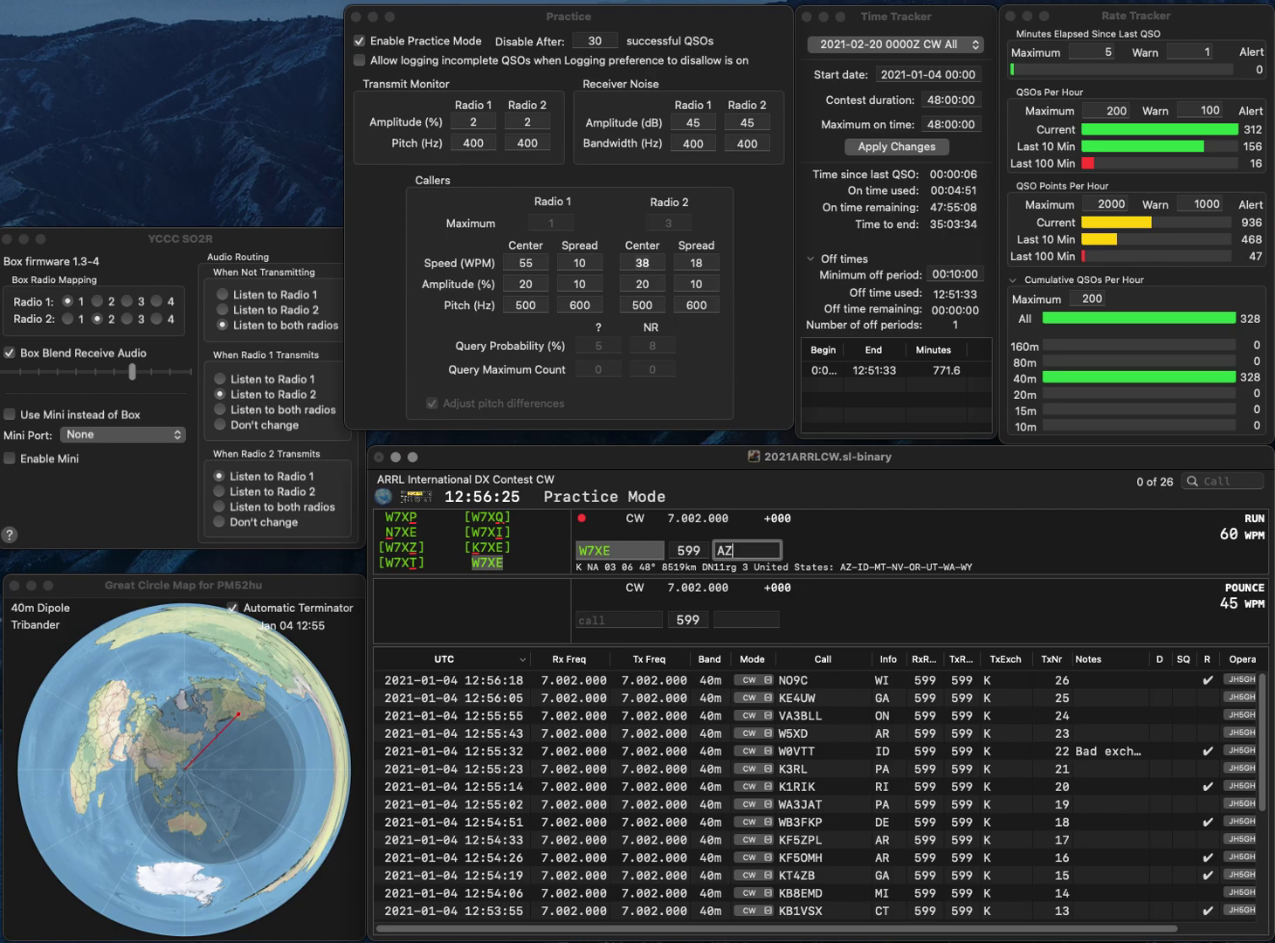
pyautogui.press('Return')
pyautogui.write('KD')
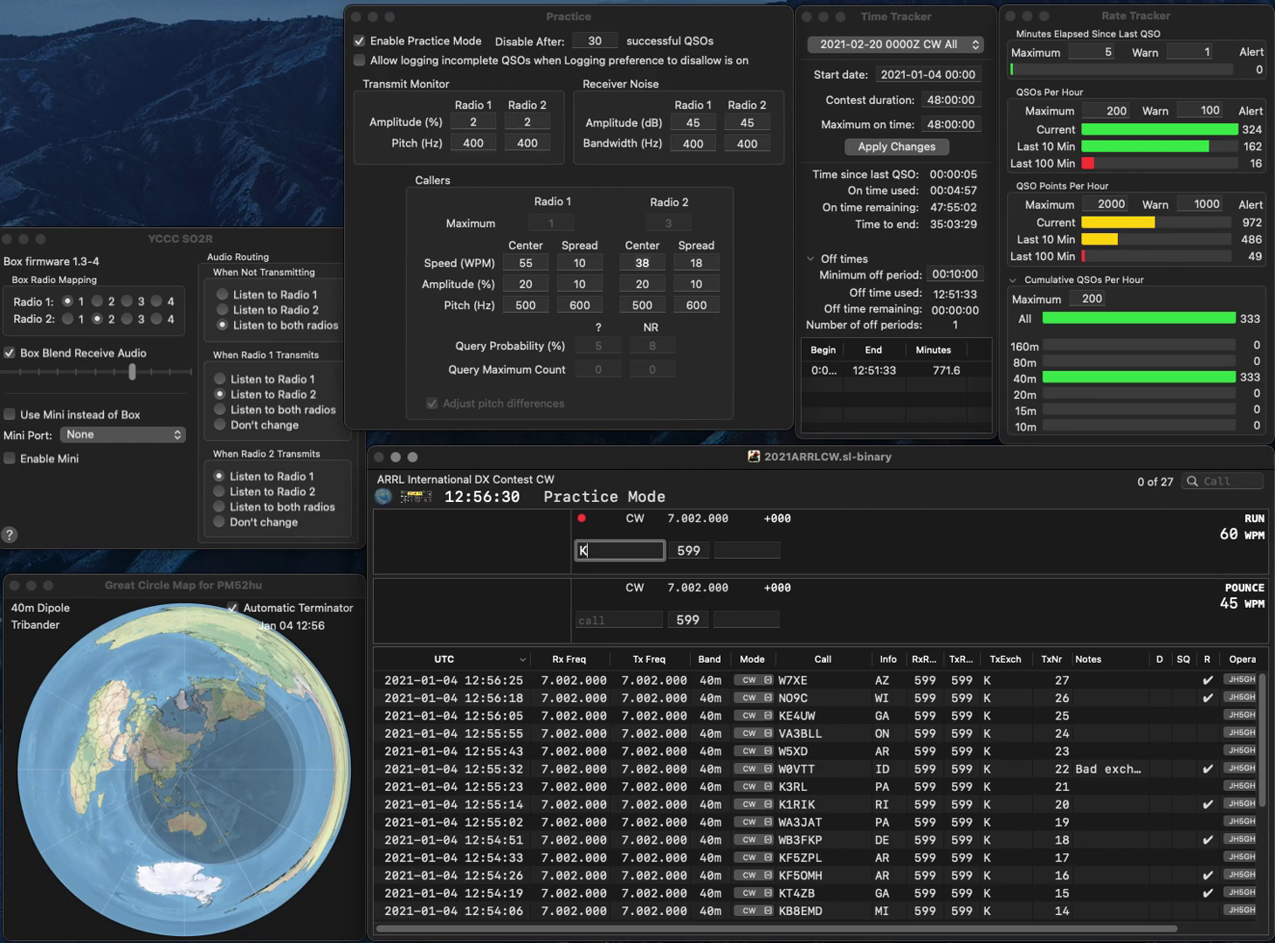
pyautogui.press('BackSpace')
pyautogui.write('B1UWN')
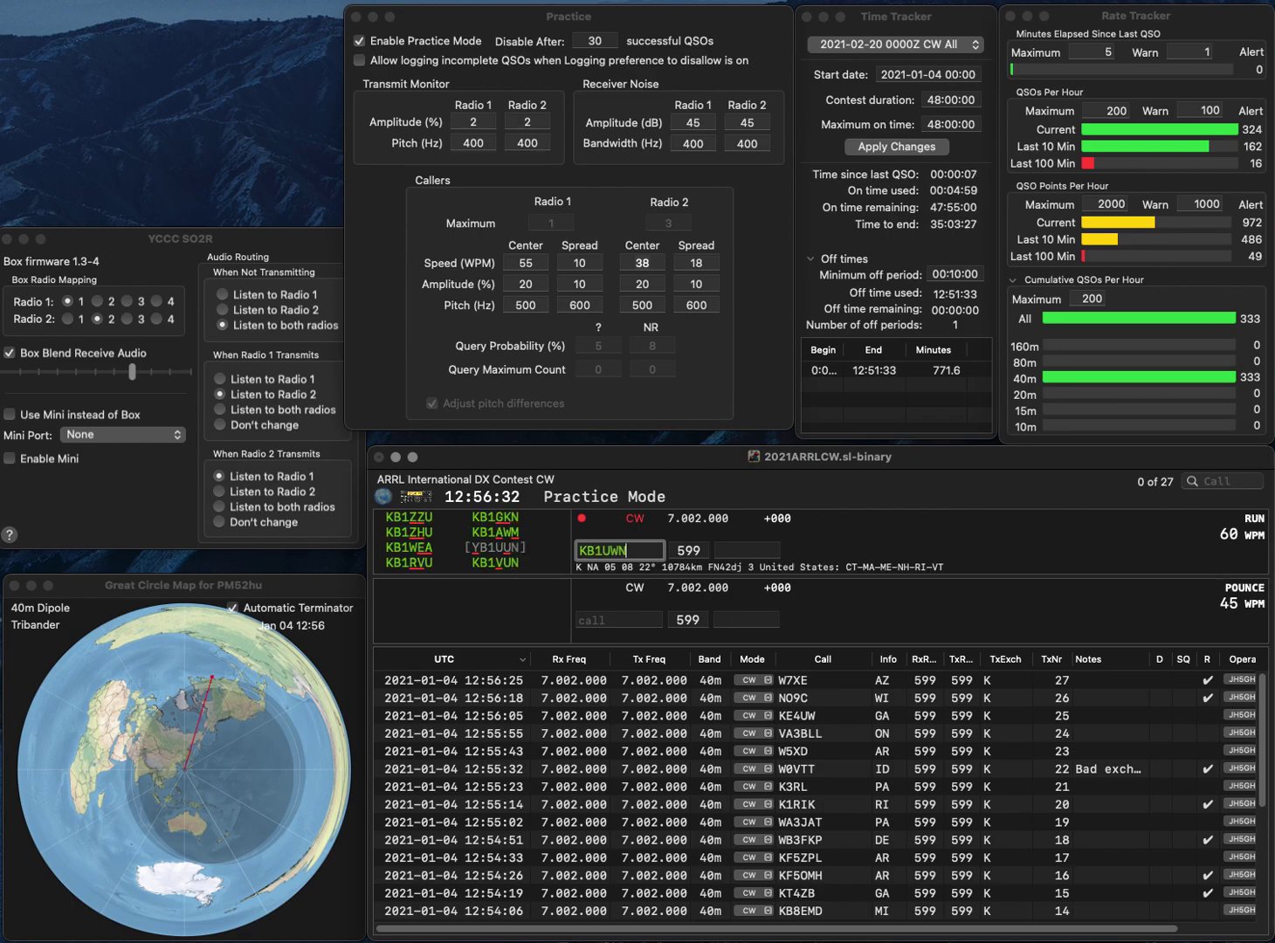
pyautogui.click(610, 550)
pyautogui.press('BackSpace')
pyautogui.write('V')
pyautogui.press('Return')
pyautogui.click(619, 550)
pyautogui.press('BackSpace')
pyautogui.write('U')
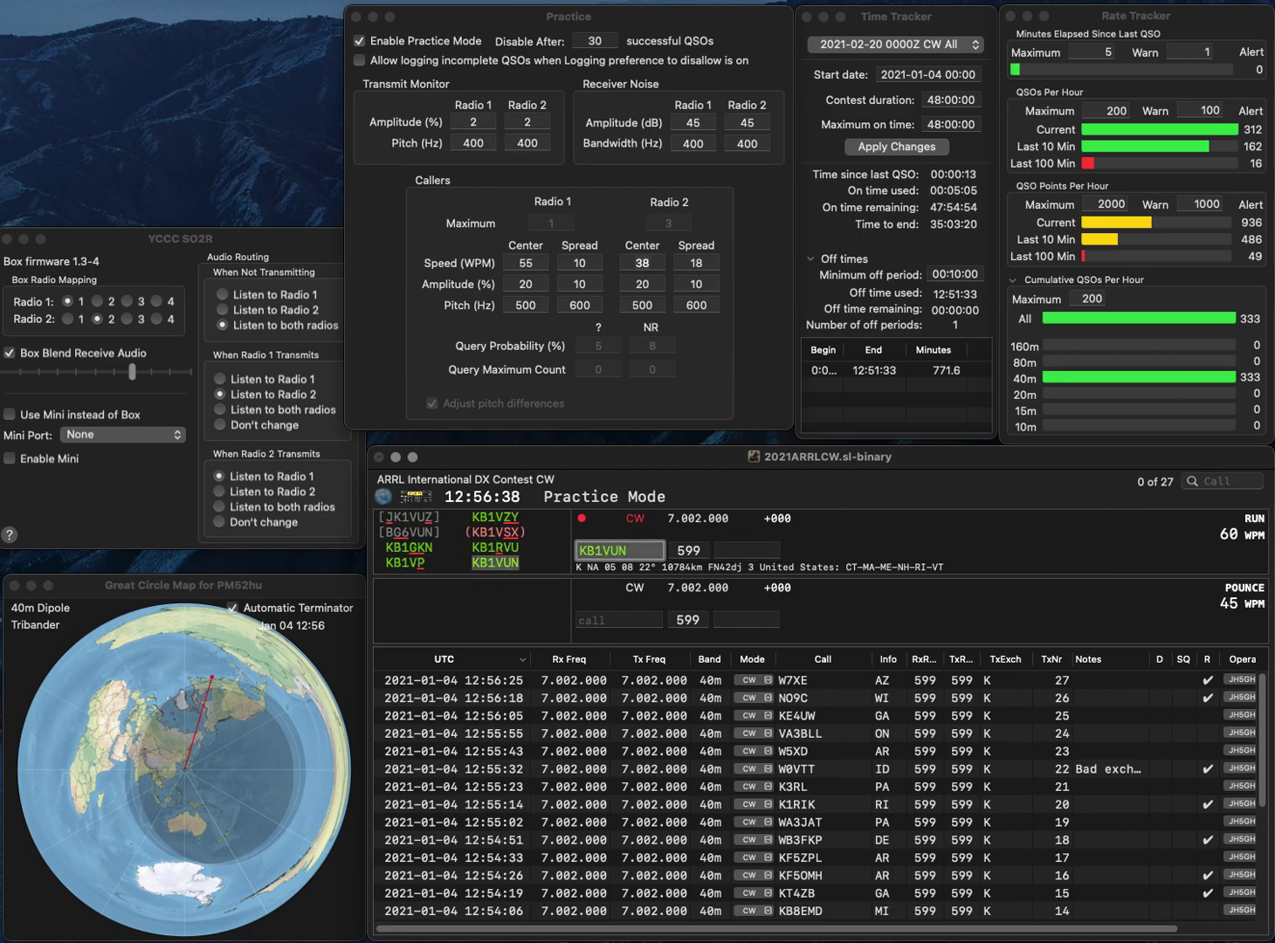
pyautogui.press('Tab')
pyautogui.write('NH')
pyautogui.press('Return')
pyautogui.write('K0JJM')
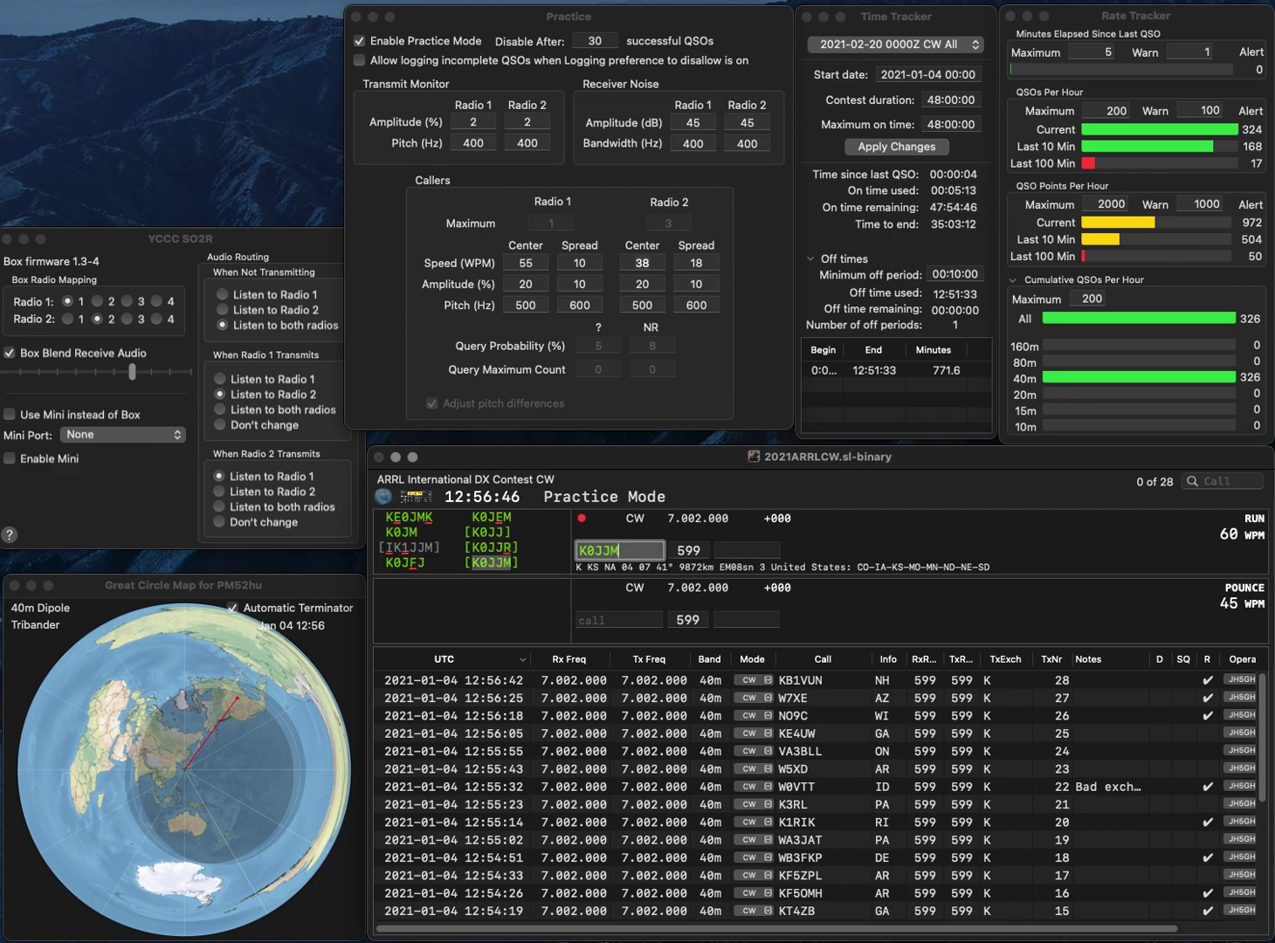
pyautogui.press('Tab')
pyautogui.write('KS')
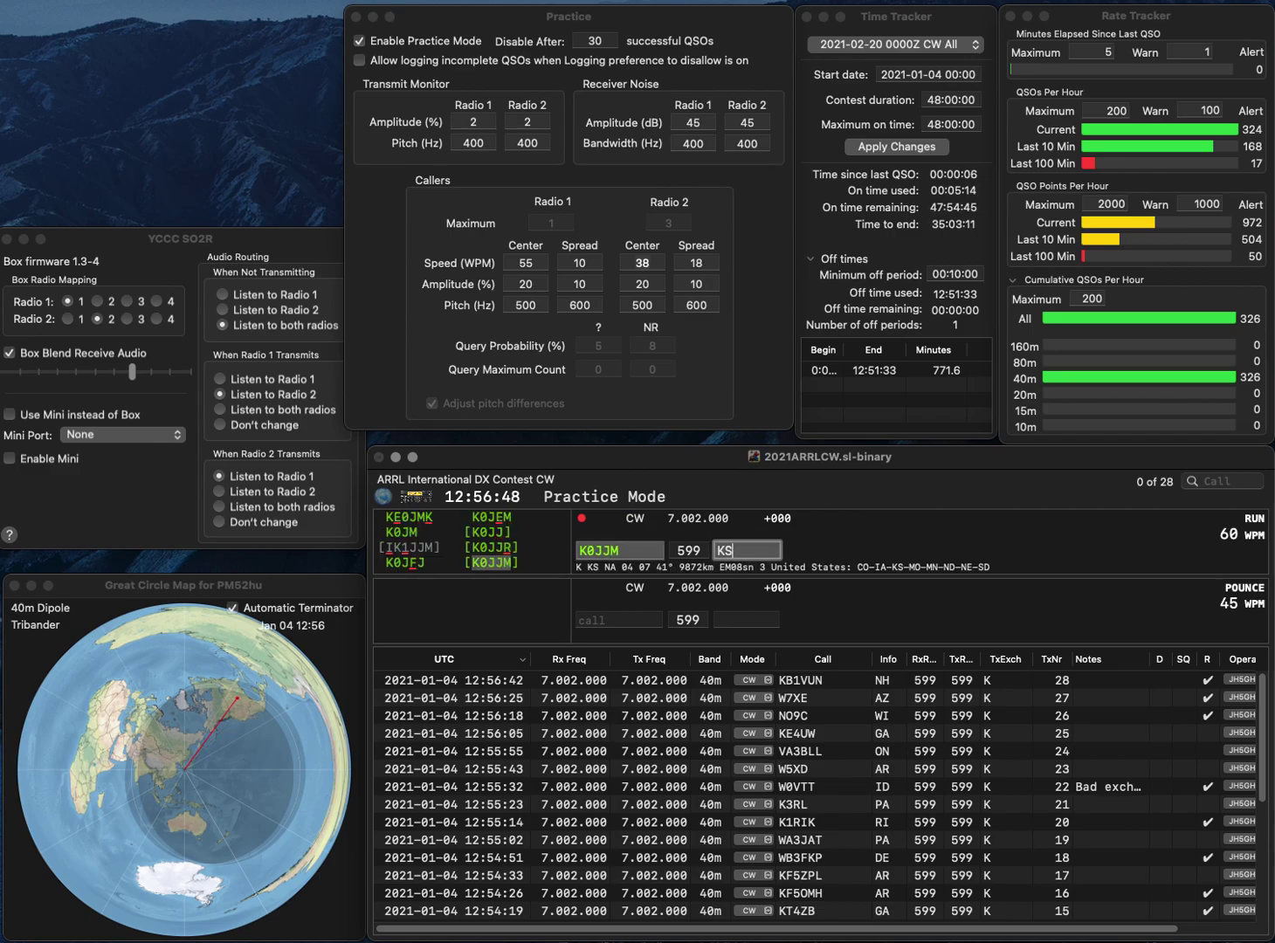
pyautogui.press('Return')
pyautogui.write('W9')
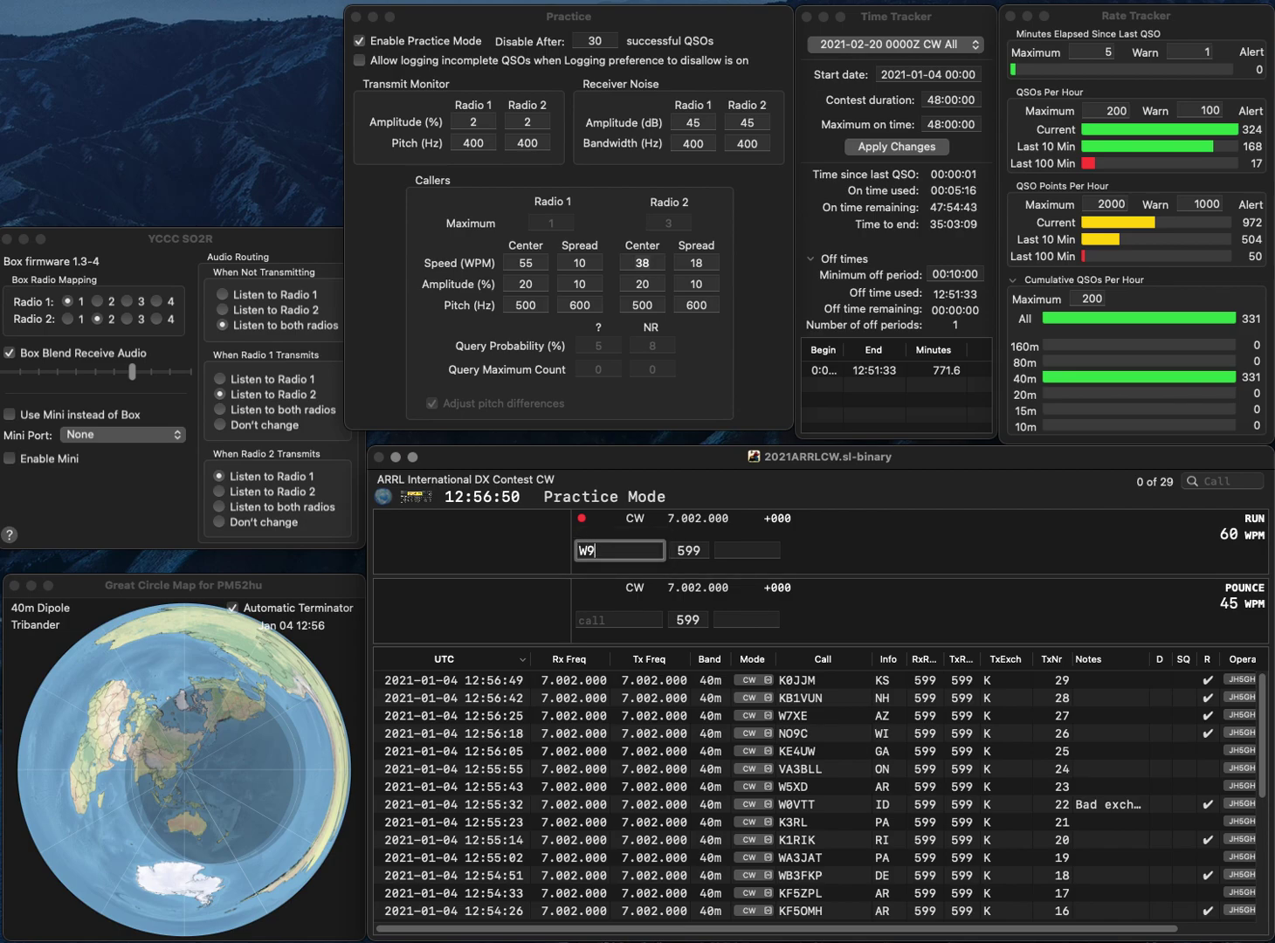
pyautogui.write('ILF')
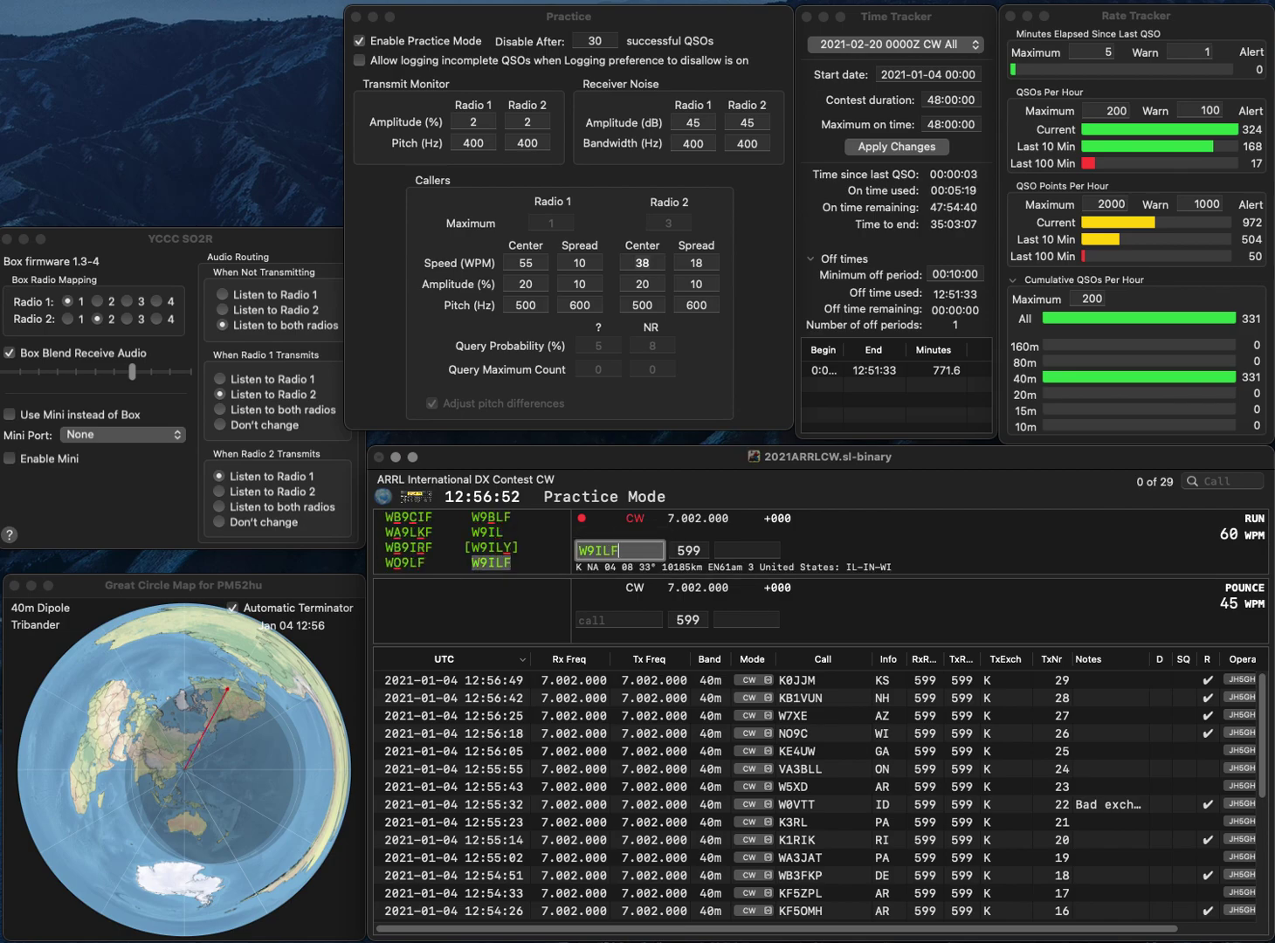
pyautogui.press('space')
pyautogui.write('IL')
pyautogui.press('Return')
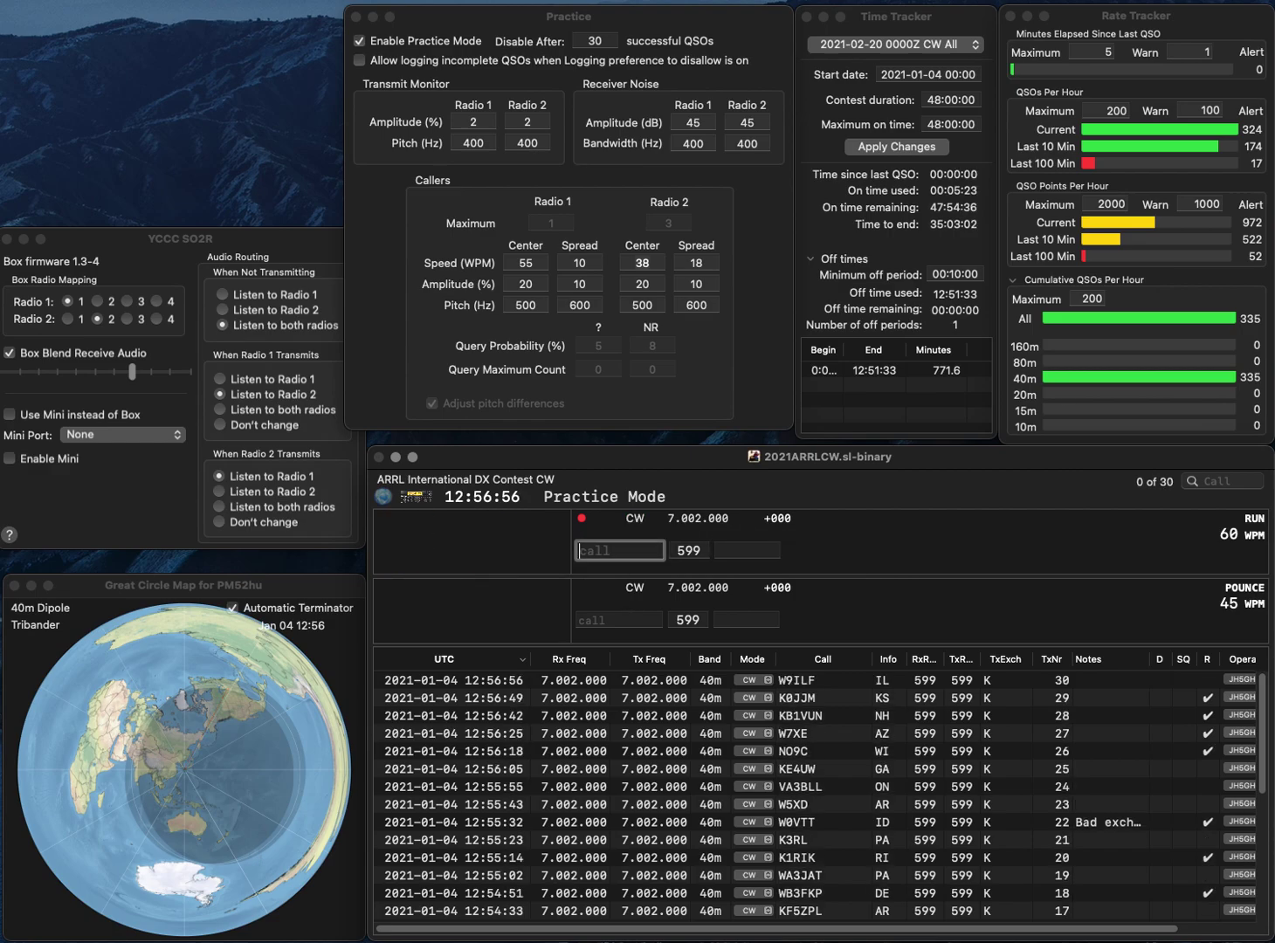
# Log a contact with W4OEP on the run radio, with AZ as the received exchange.
pyautogui.write('W4OEP')
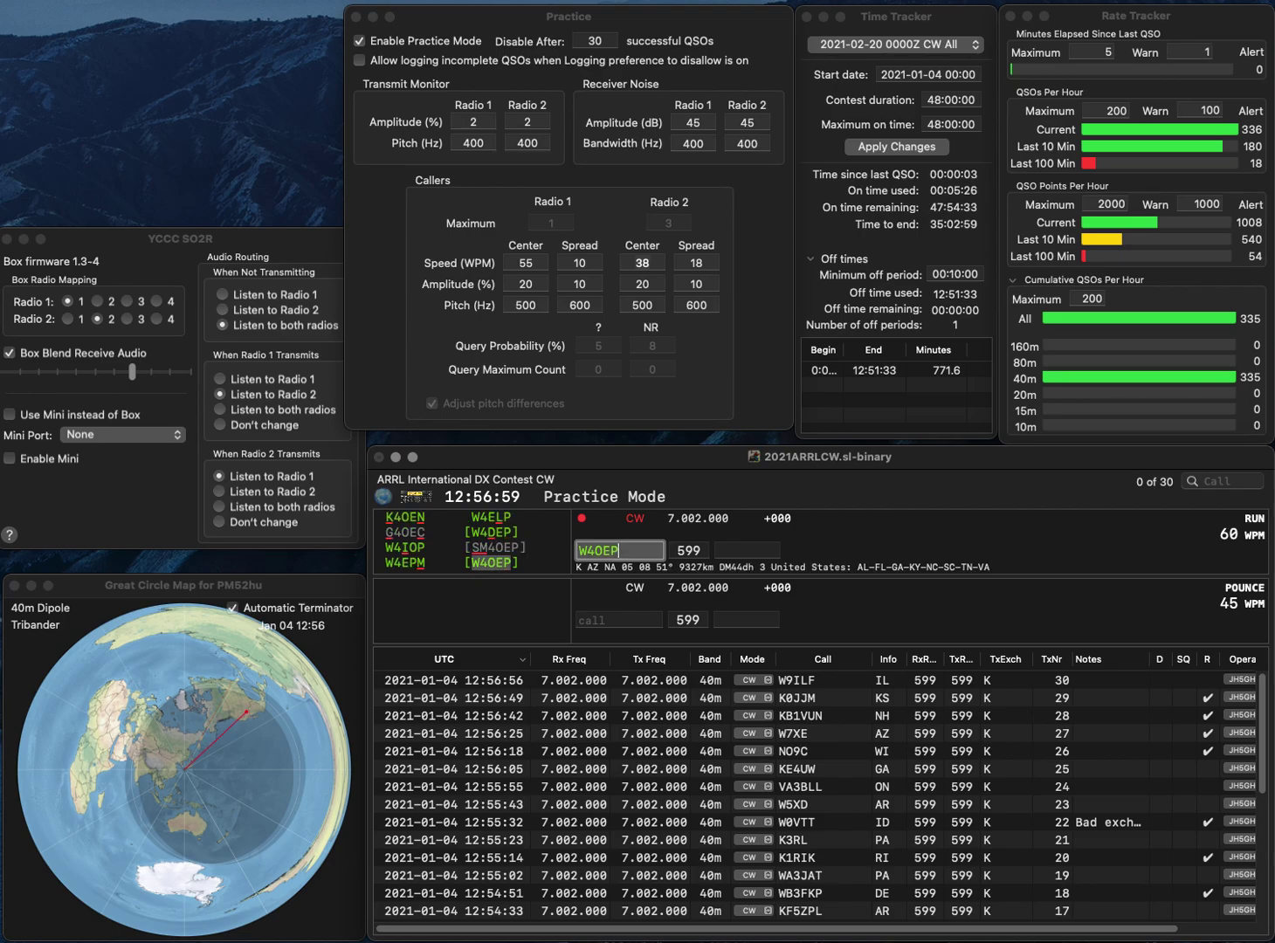
pyautogui.press('space')
pyautogui.write('AZ')
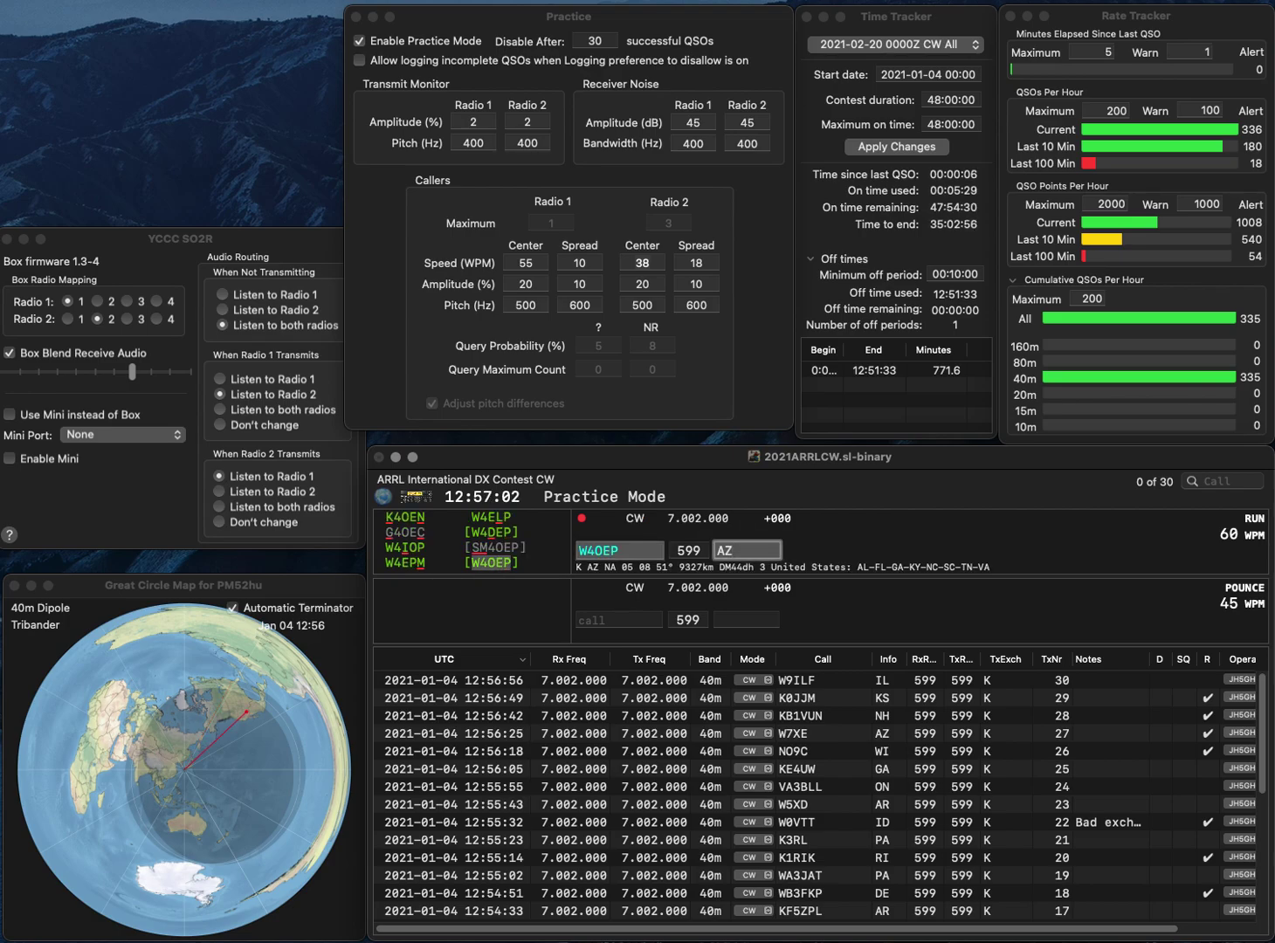
pyautogui.press('Return')
pyautogui.press('super+Tab')
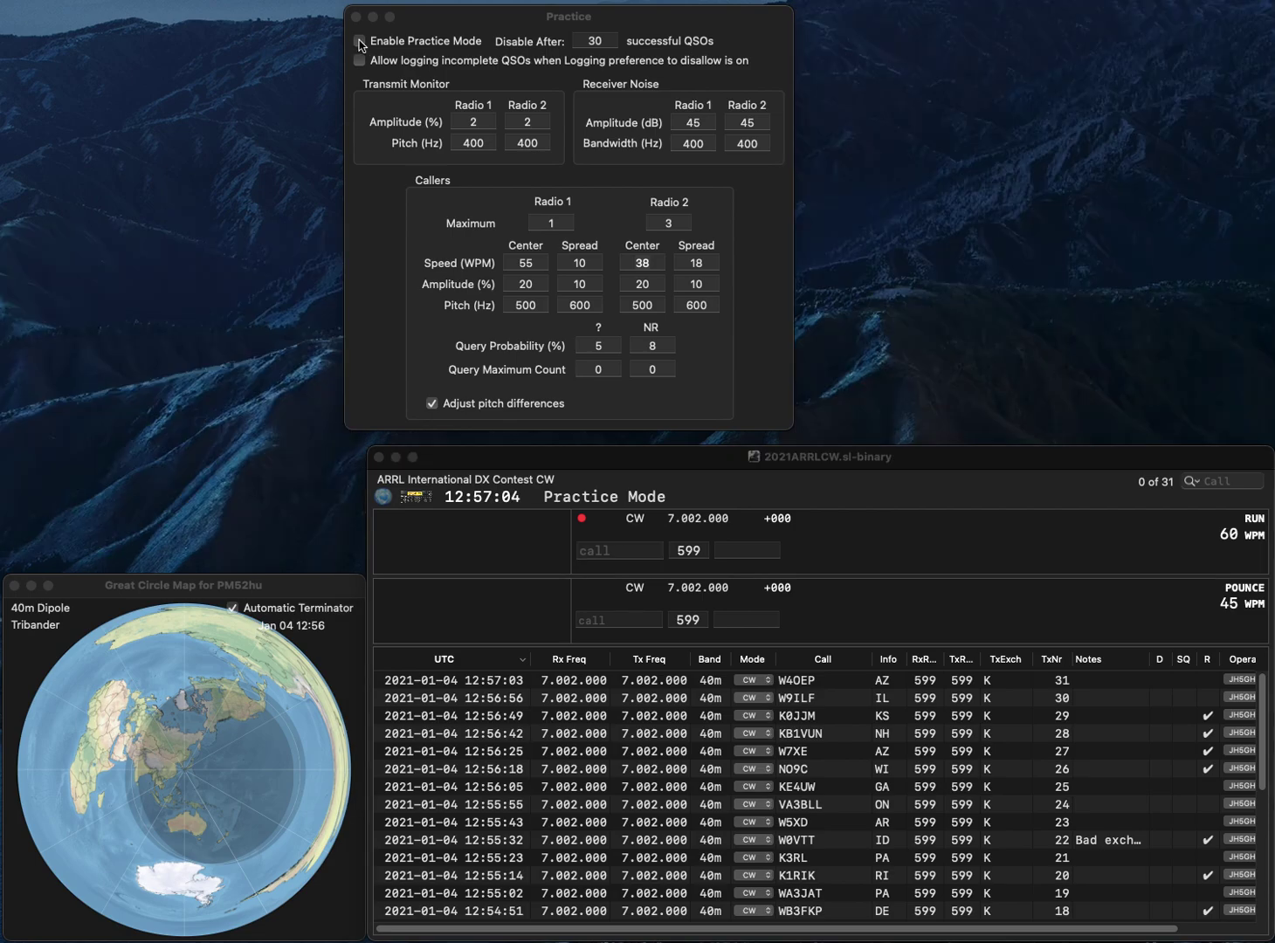